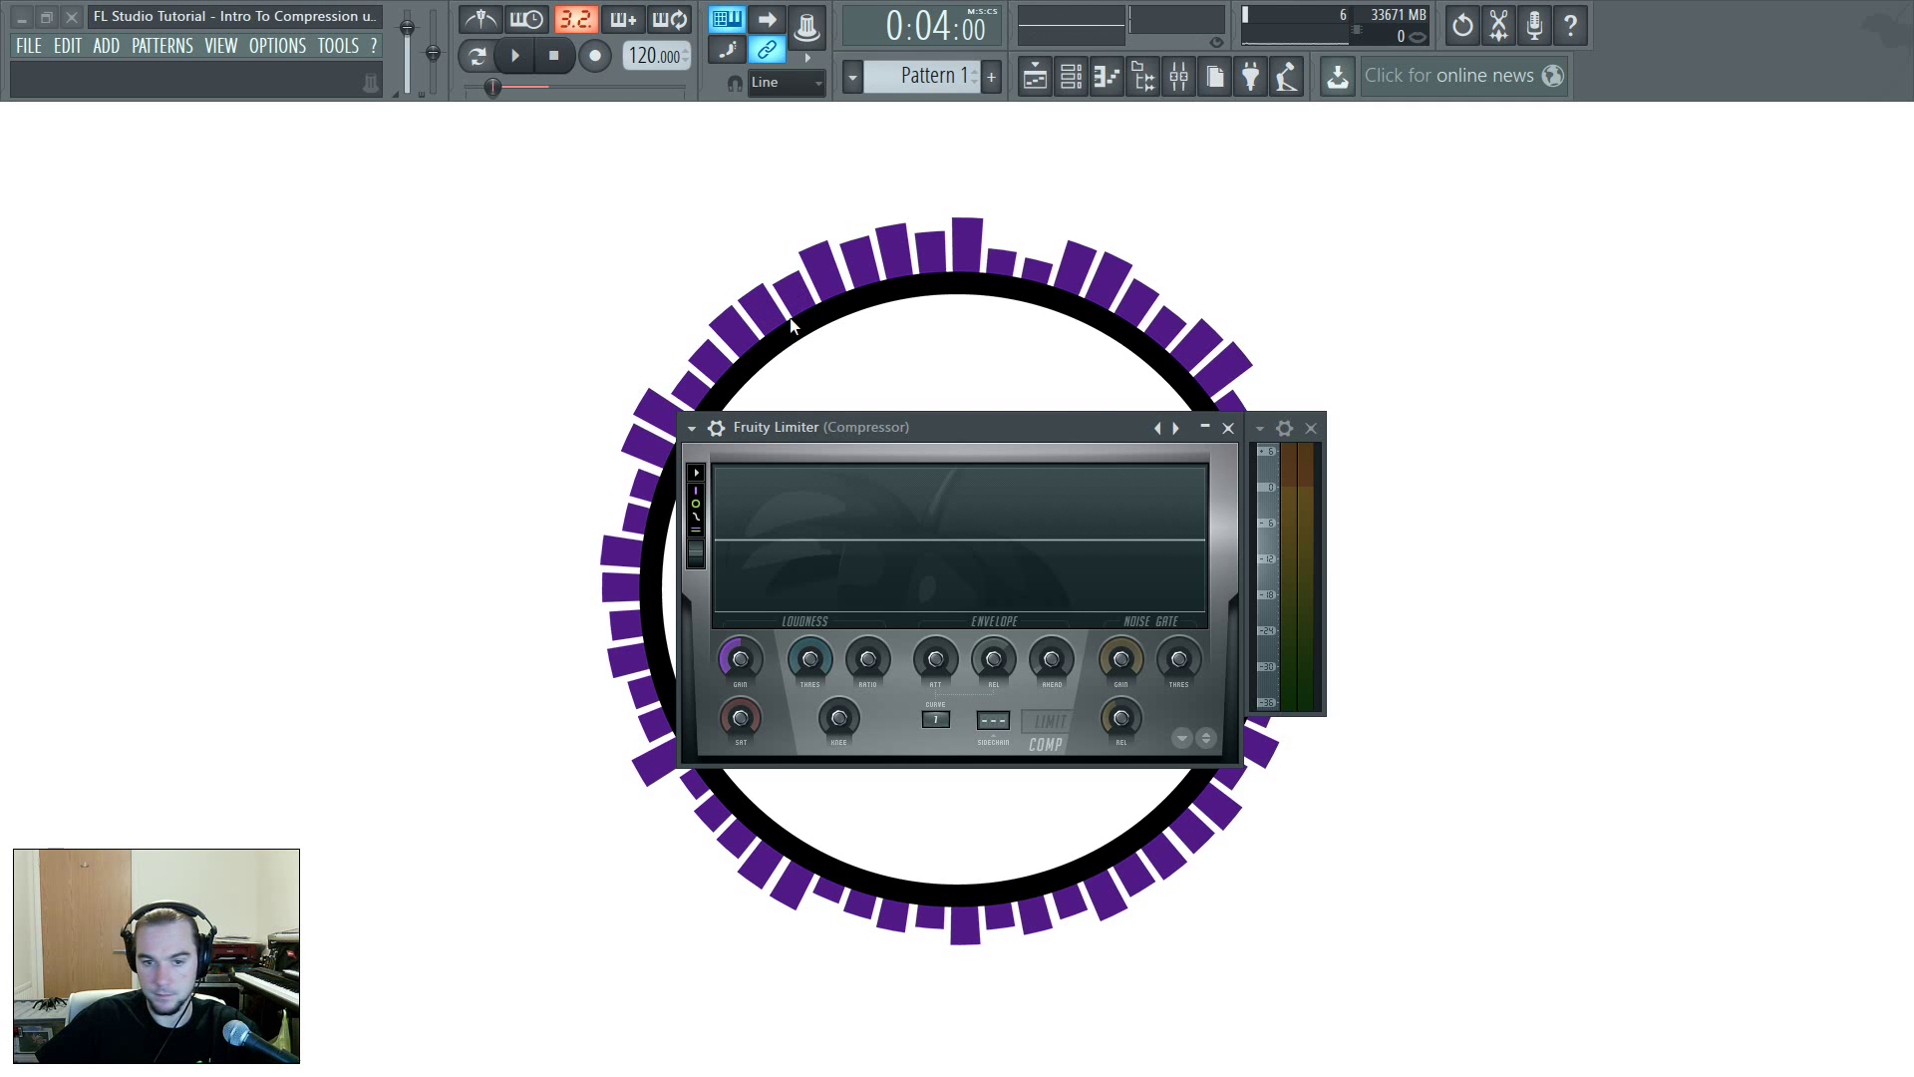
Play the song through the neutral Fruity Limiter settings to hear it uncompressed, and stop playback
left_click(516, 57)
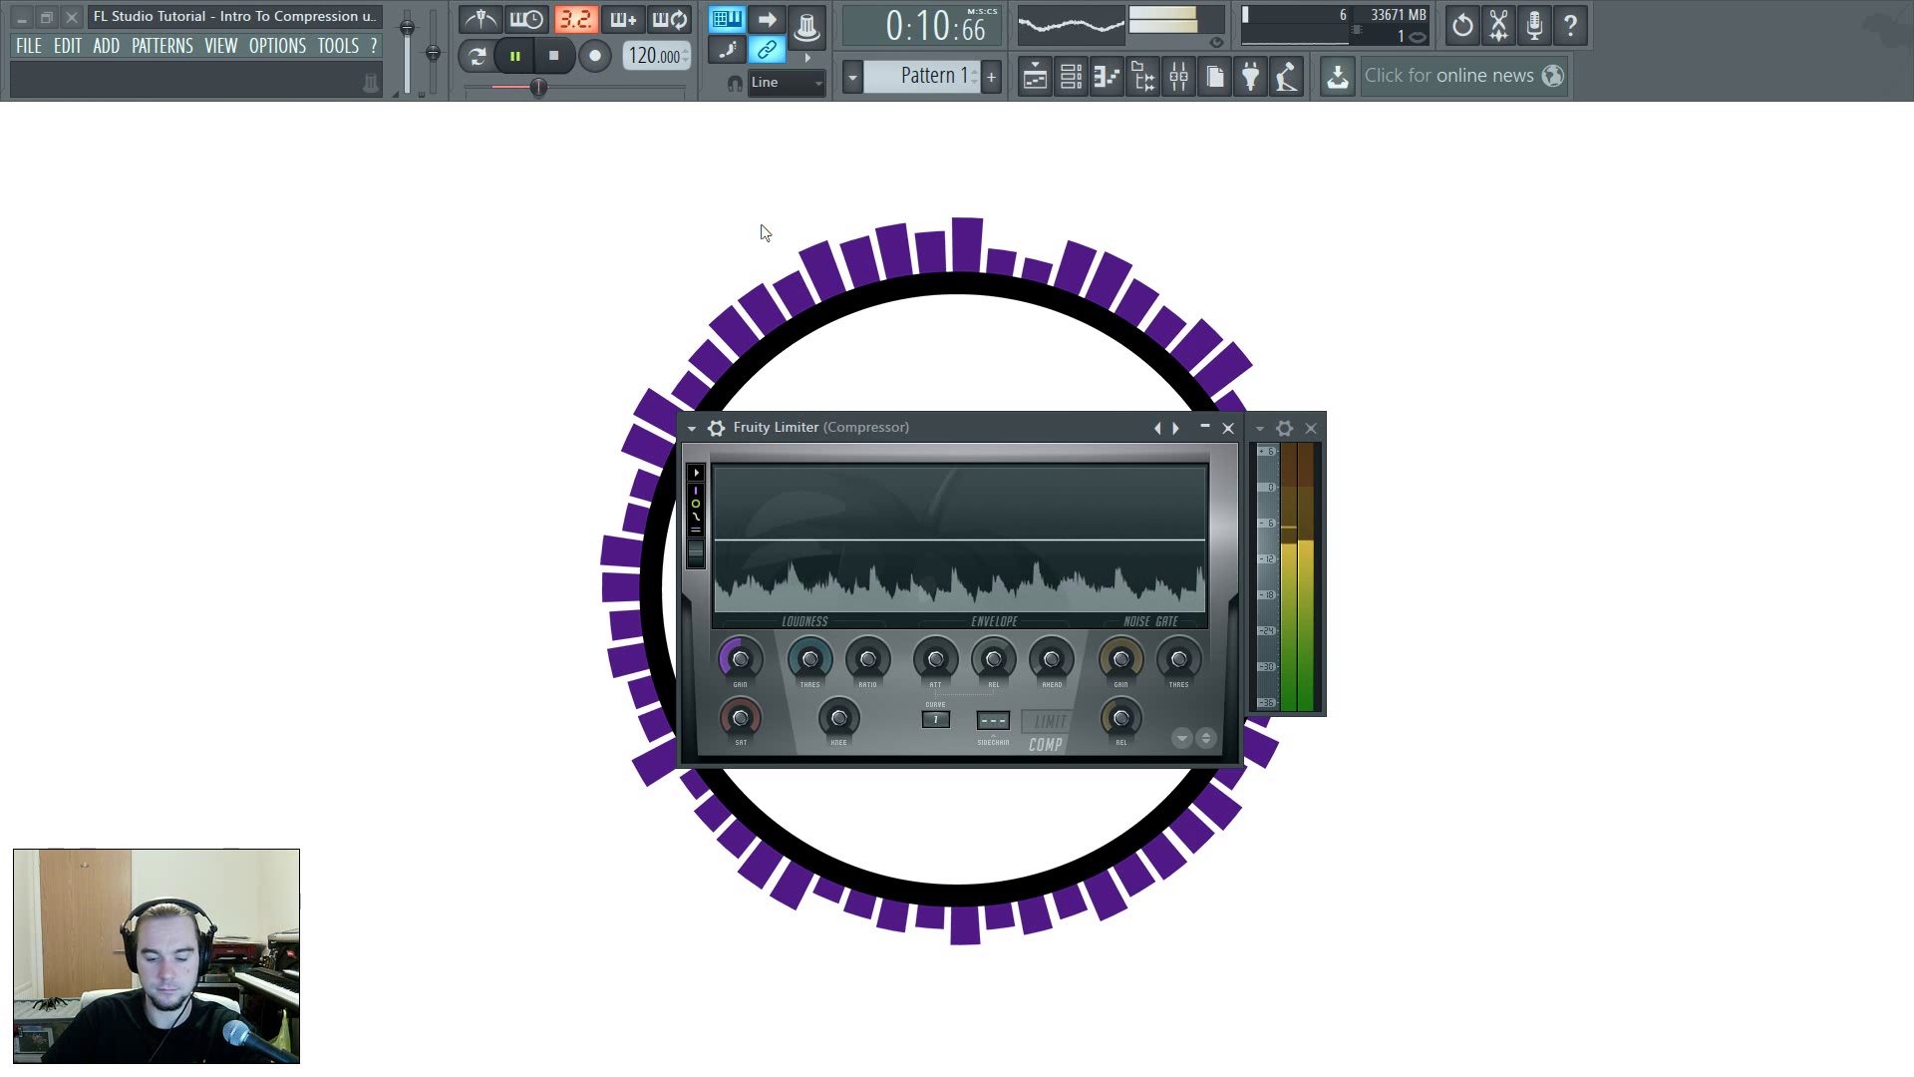
key("space")
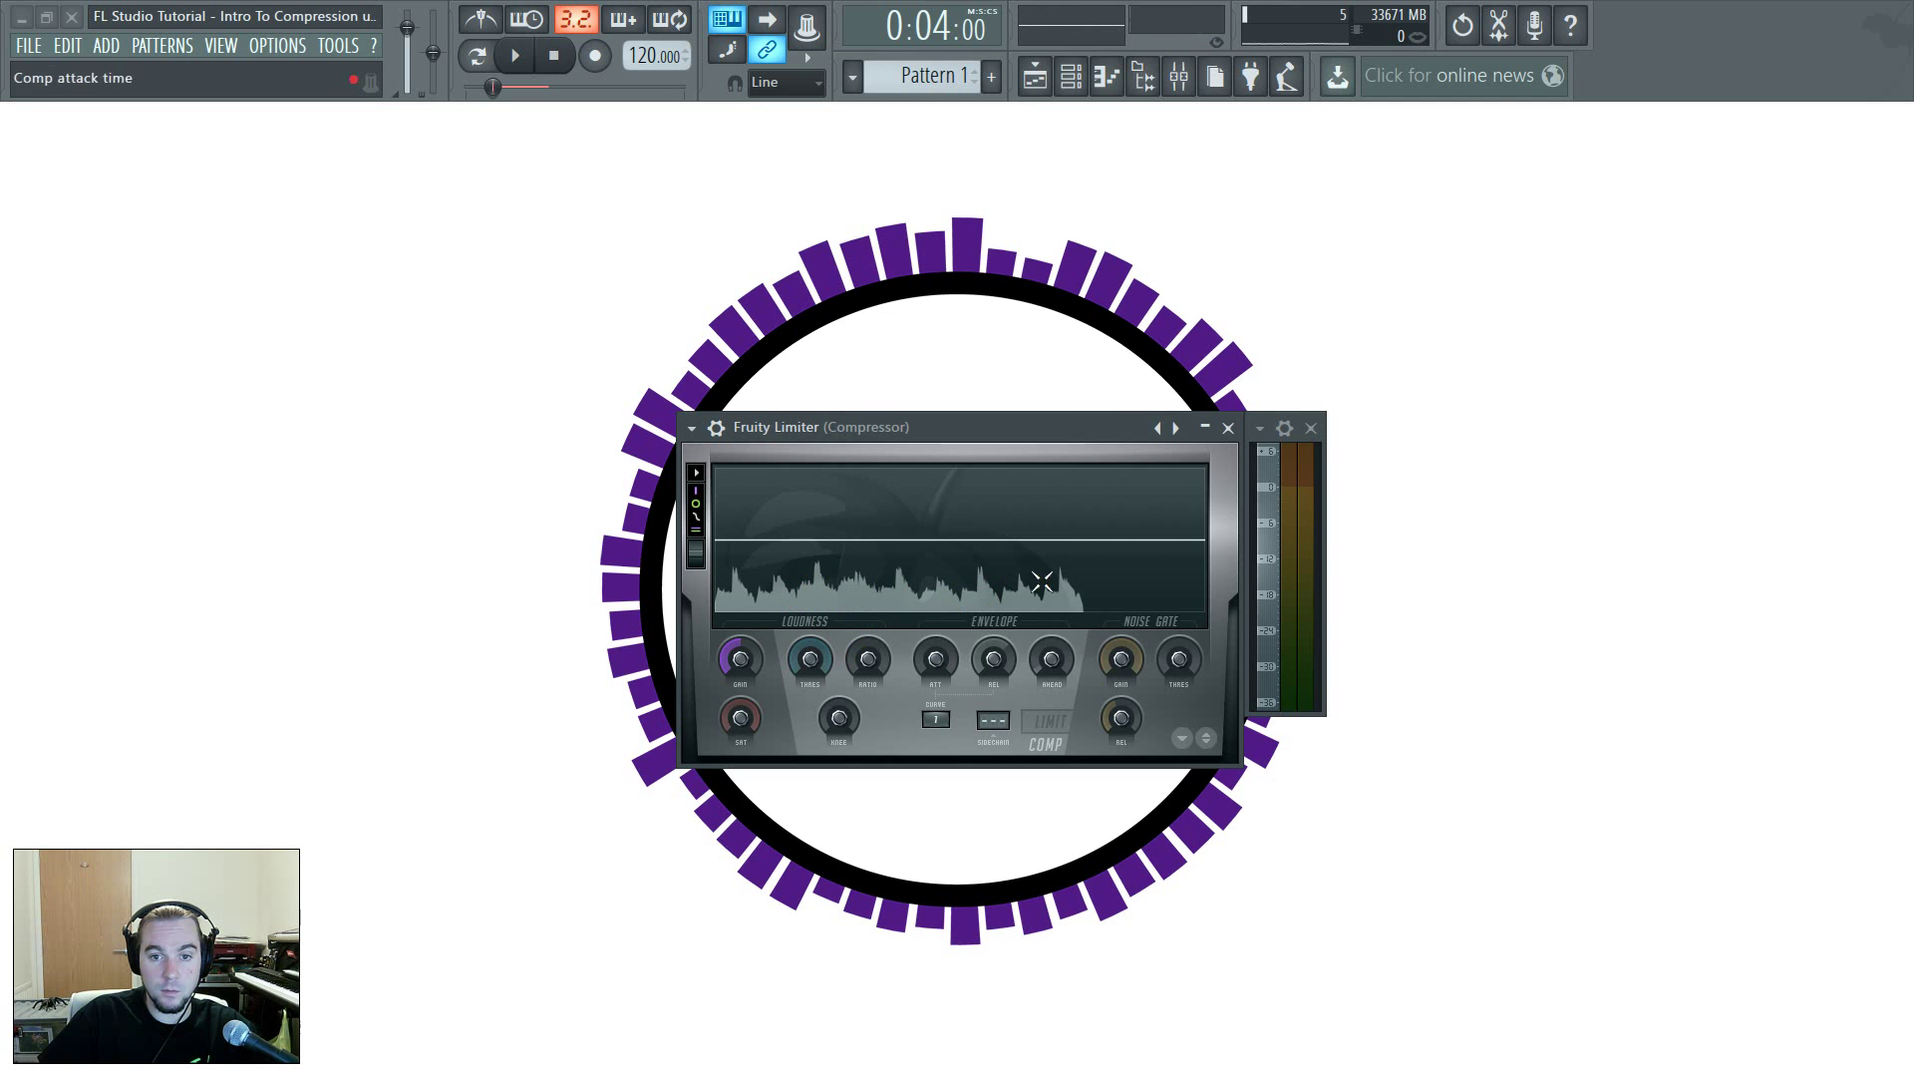
Lower the compressor's threshold slightly to -0.6 dB
left_click(809, 657)
left_click(810, 656)
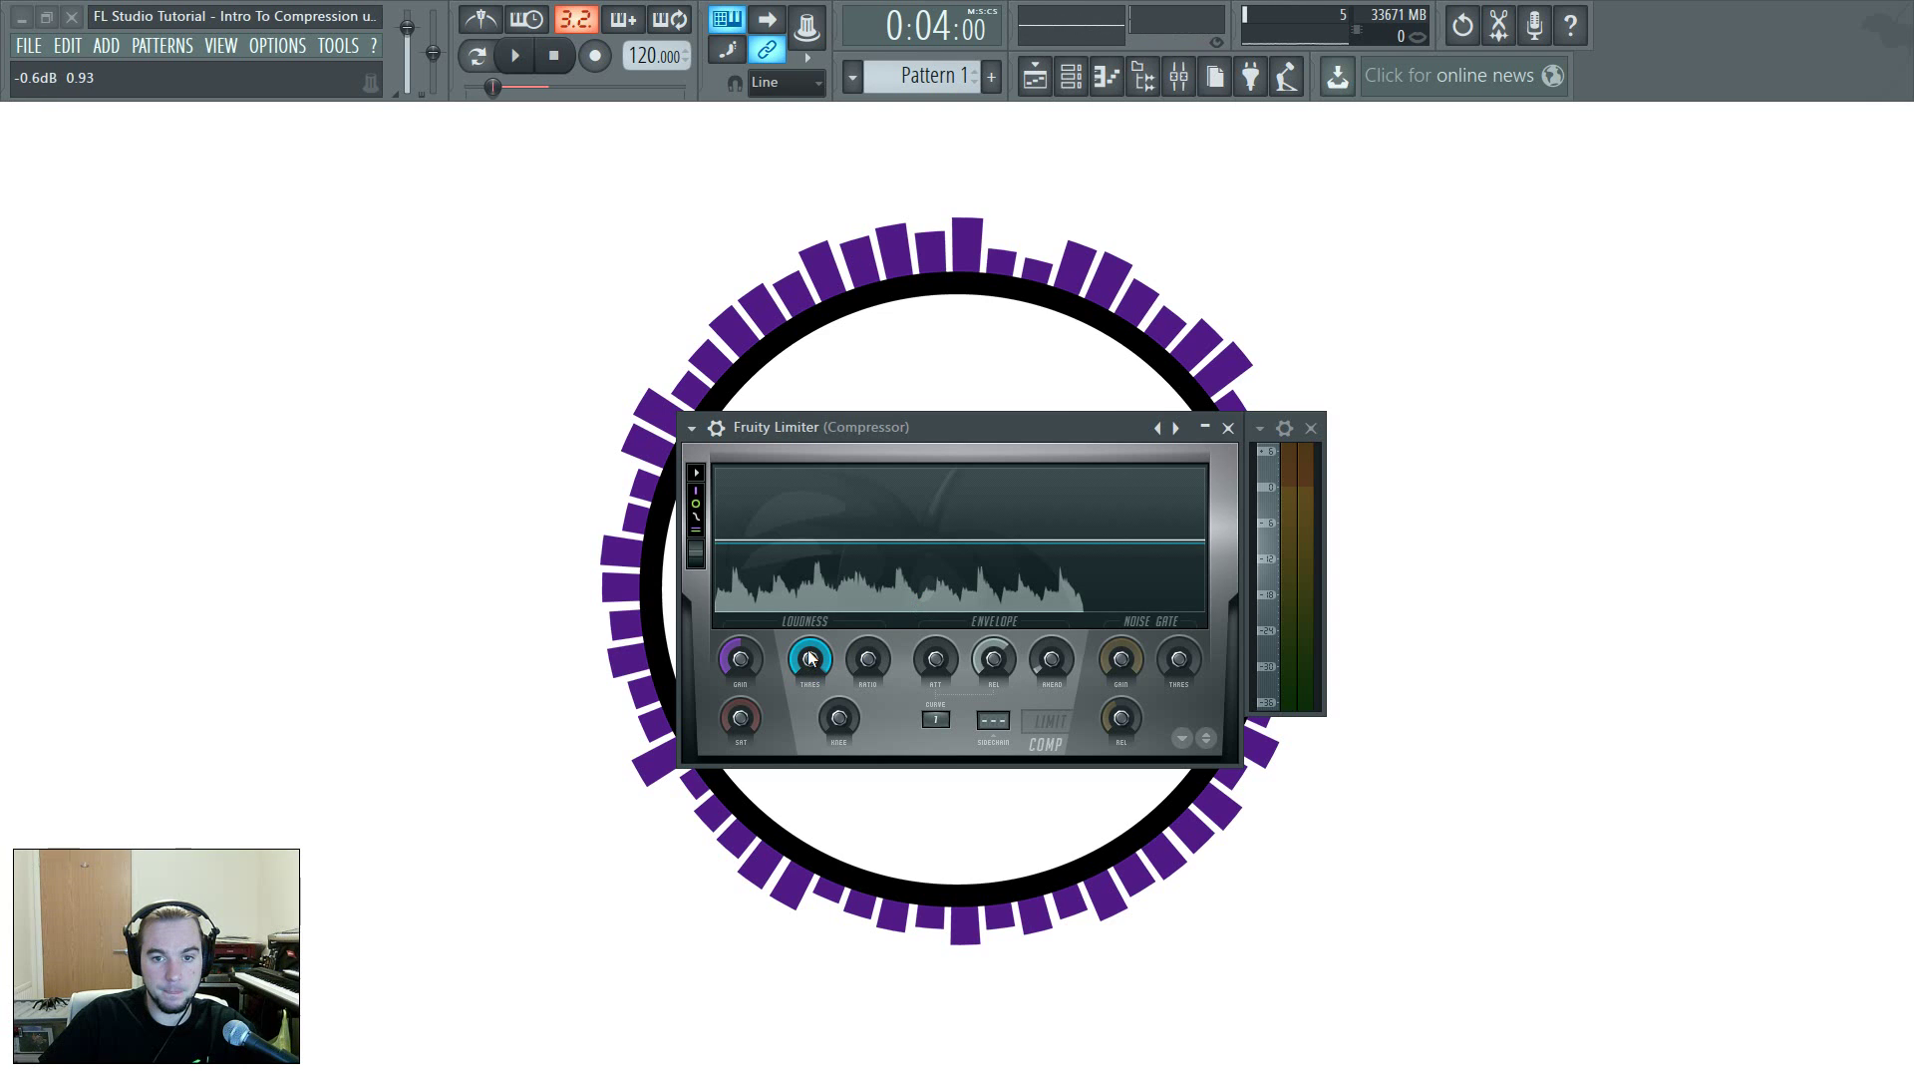
scroll(809, 658, "up", 1)
scroll(810, 657, "down", 1)
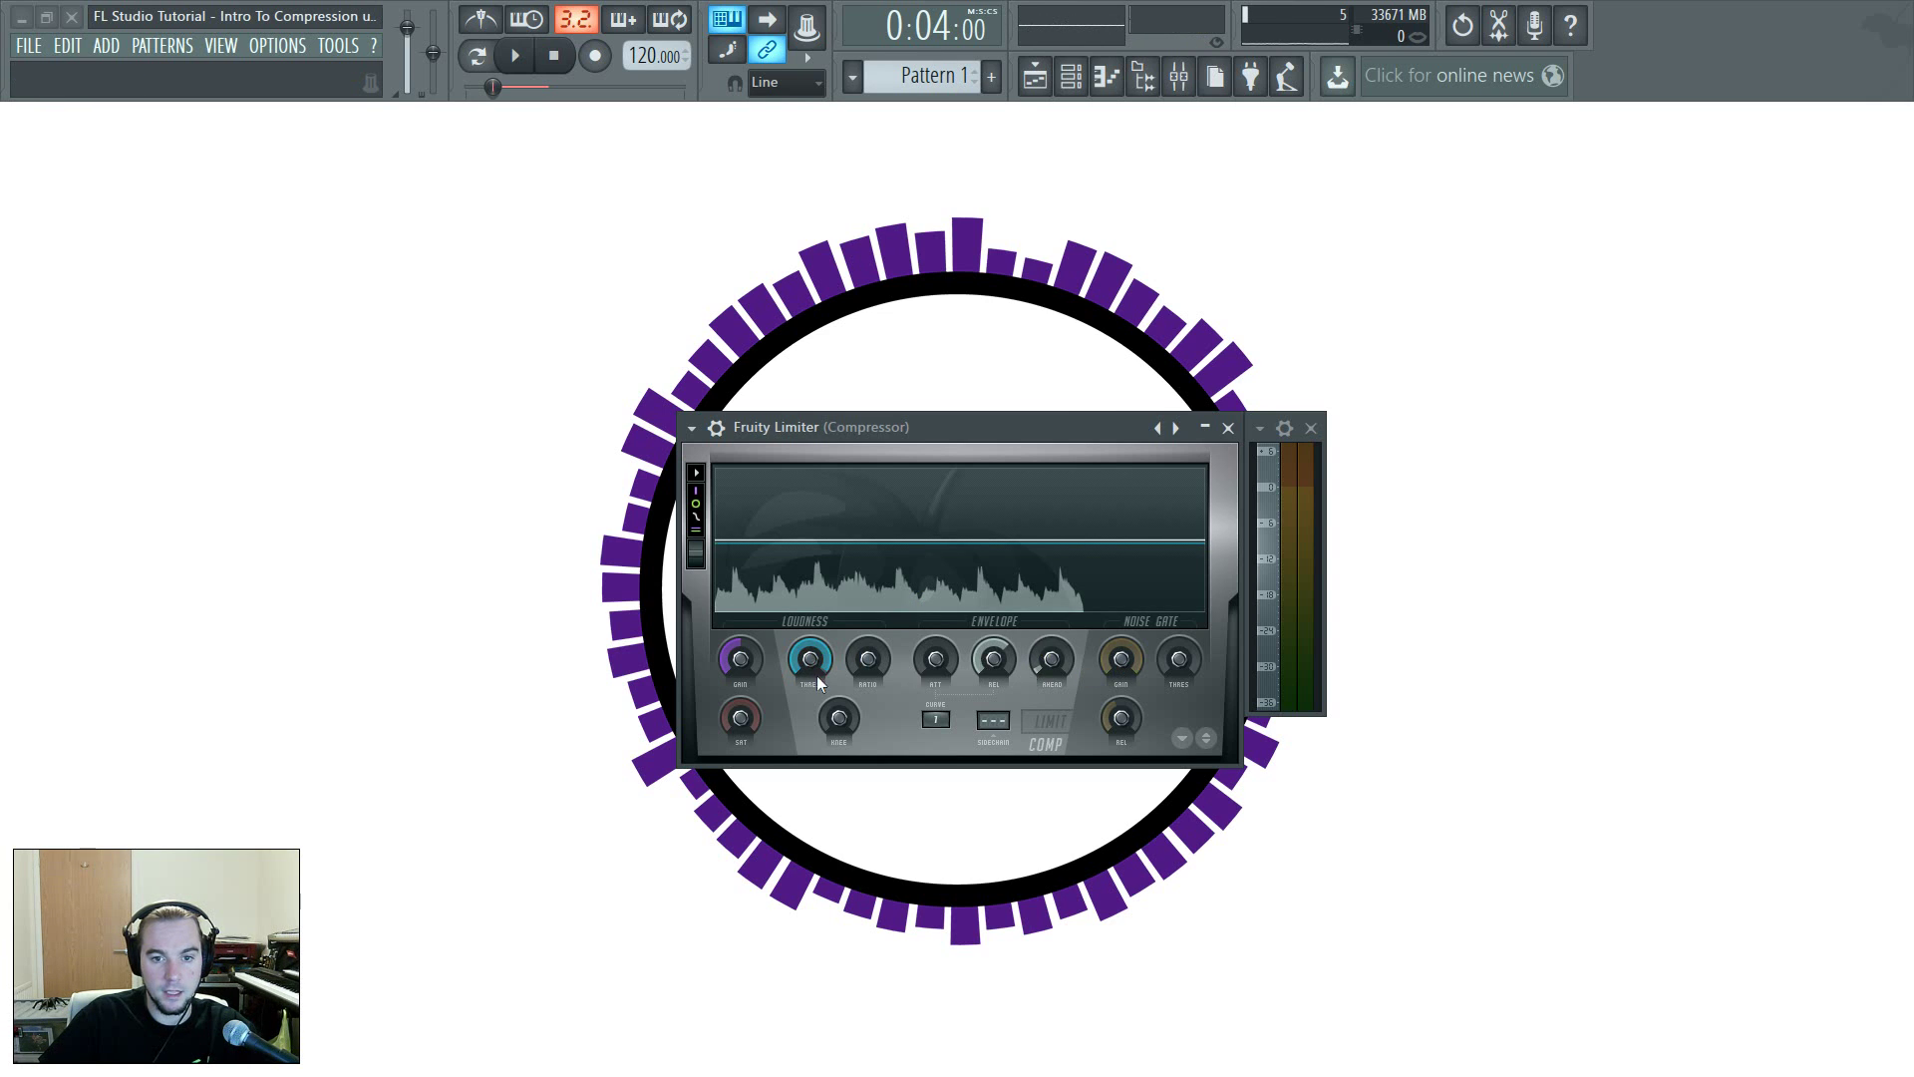
scroll(804, 664, "up", 1)
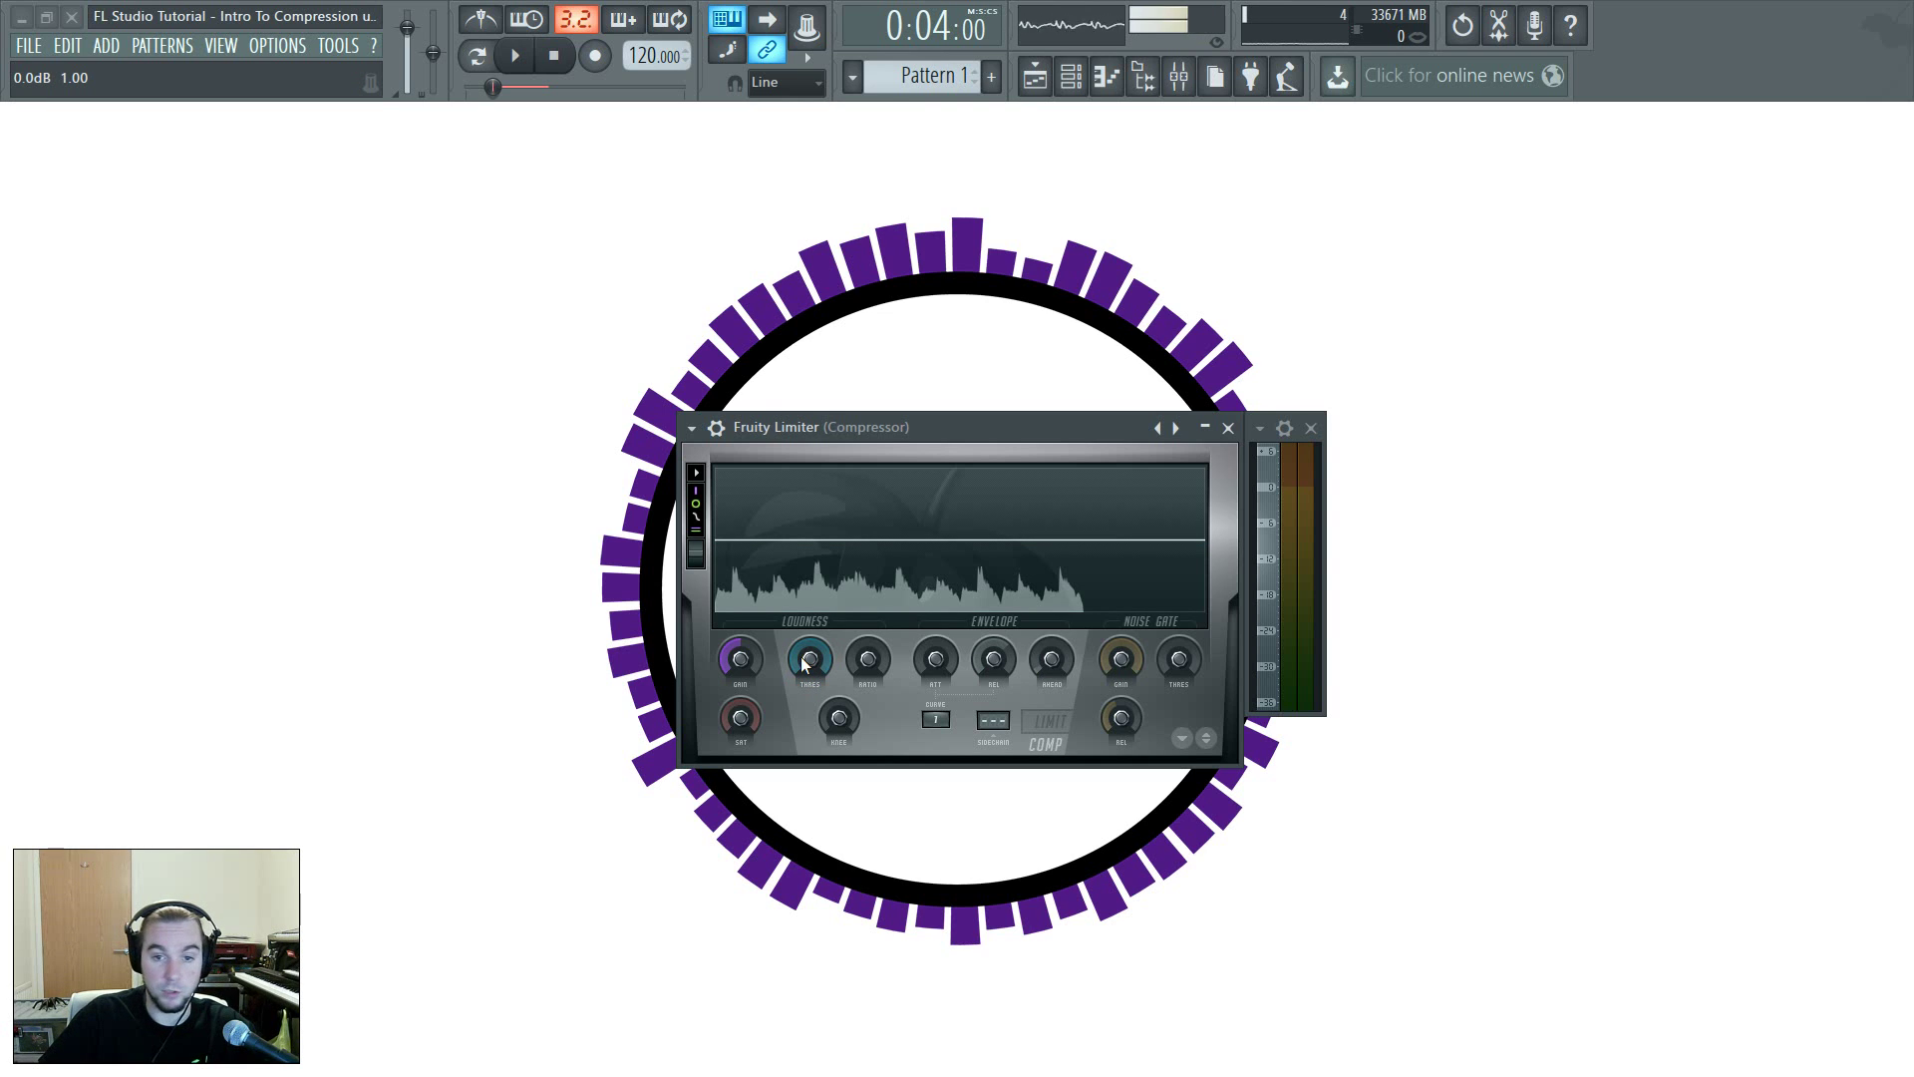
scroll(802, 660, "down", 1)
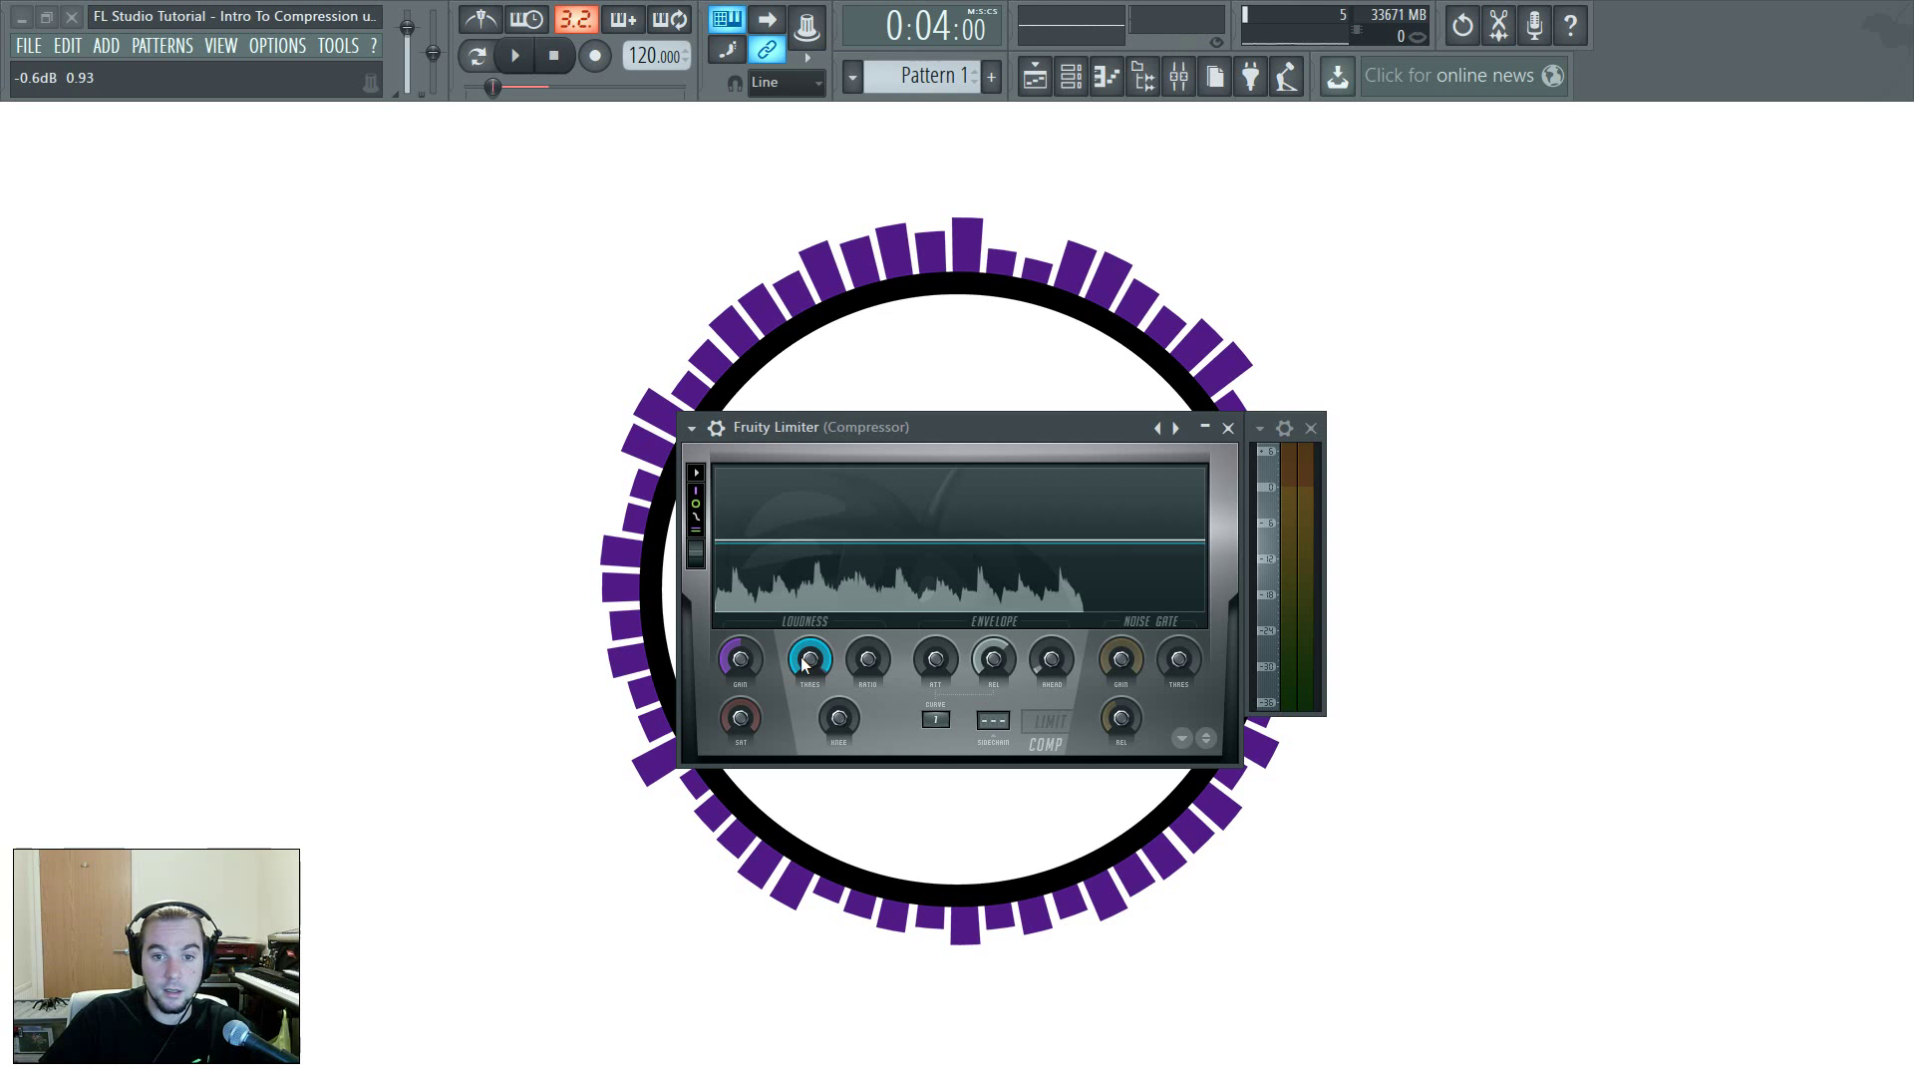
left_click_drag(801, 659, 867, 665)
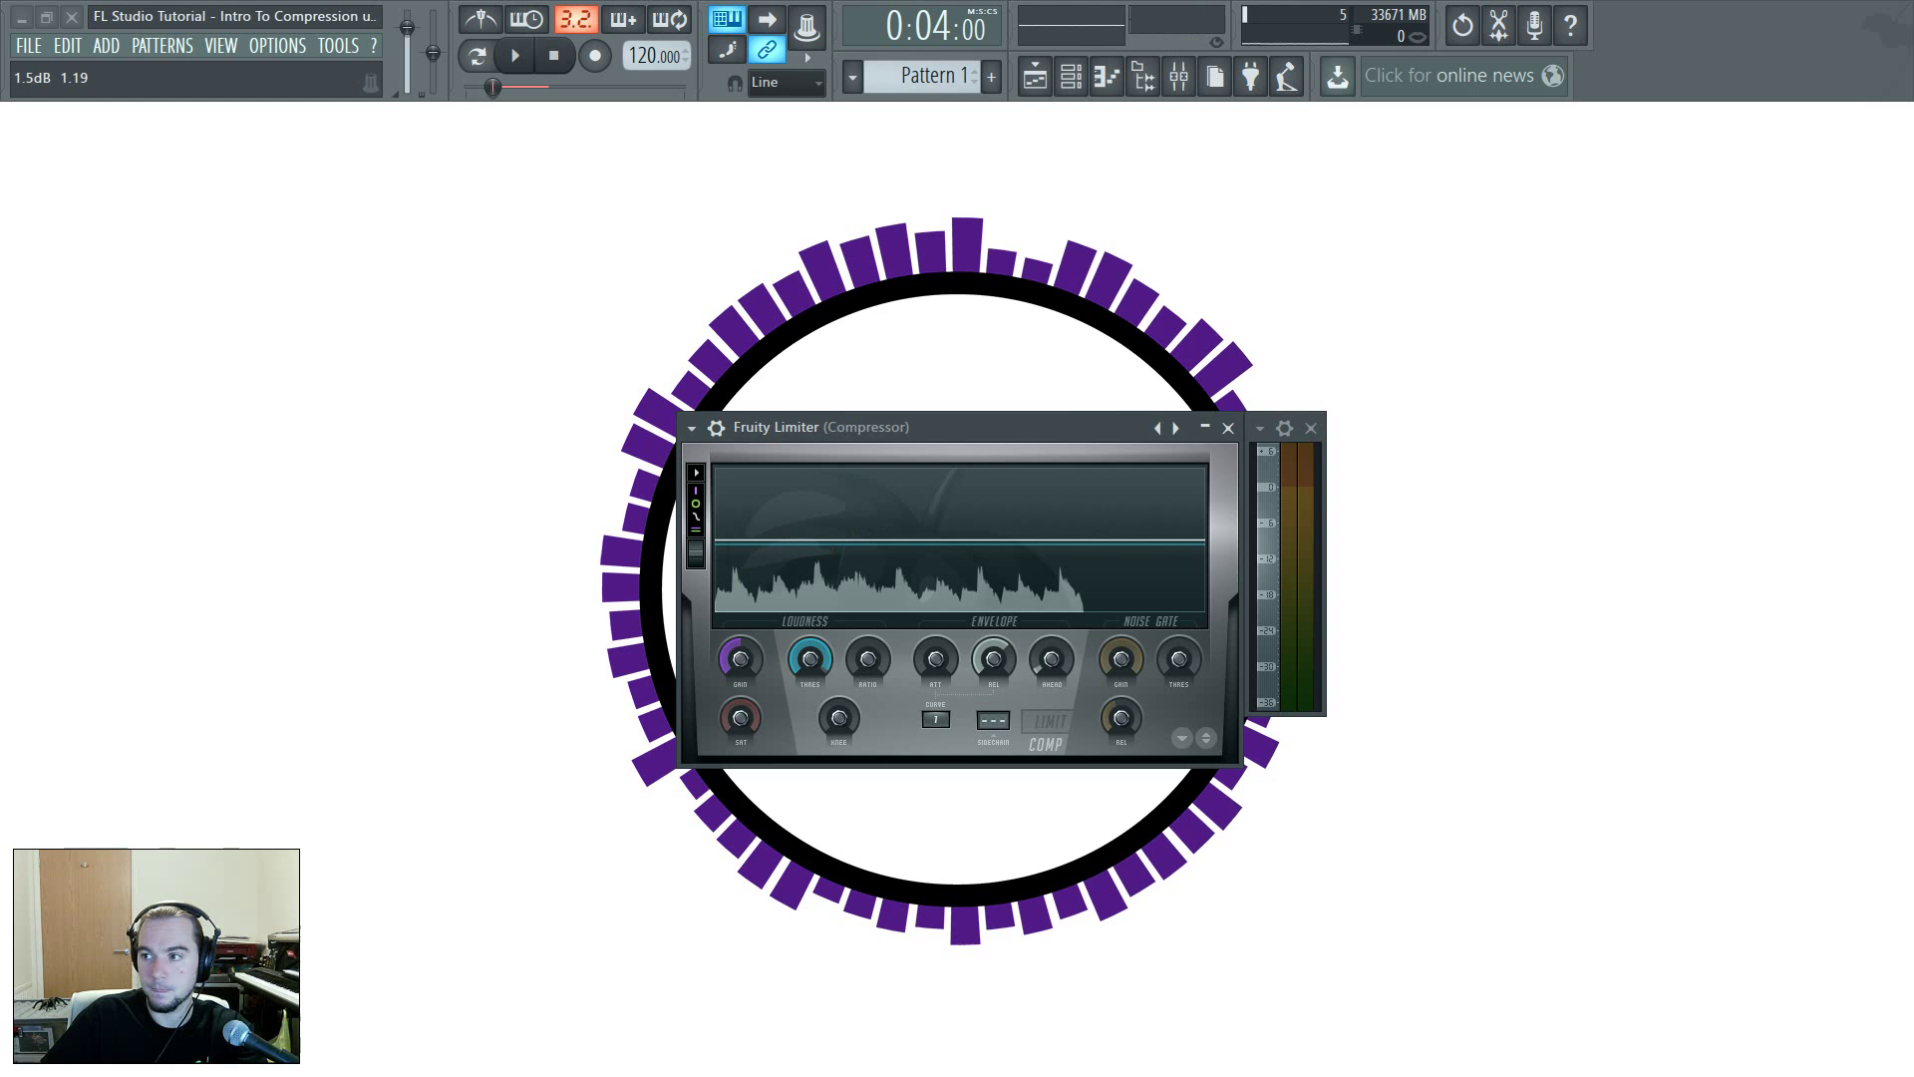
Raise the compressor's ratio in stages past 1.2:1, consulting the compression-ratio diagram before and after
left_click_drag(1913, 315, 1067, 283)
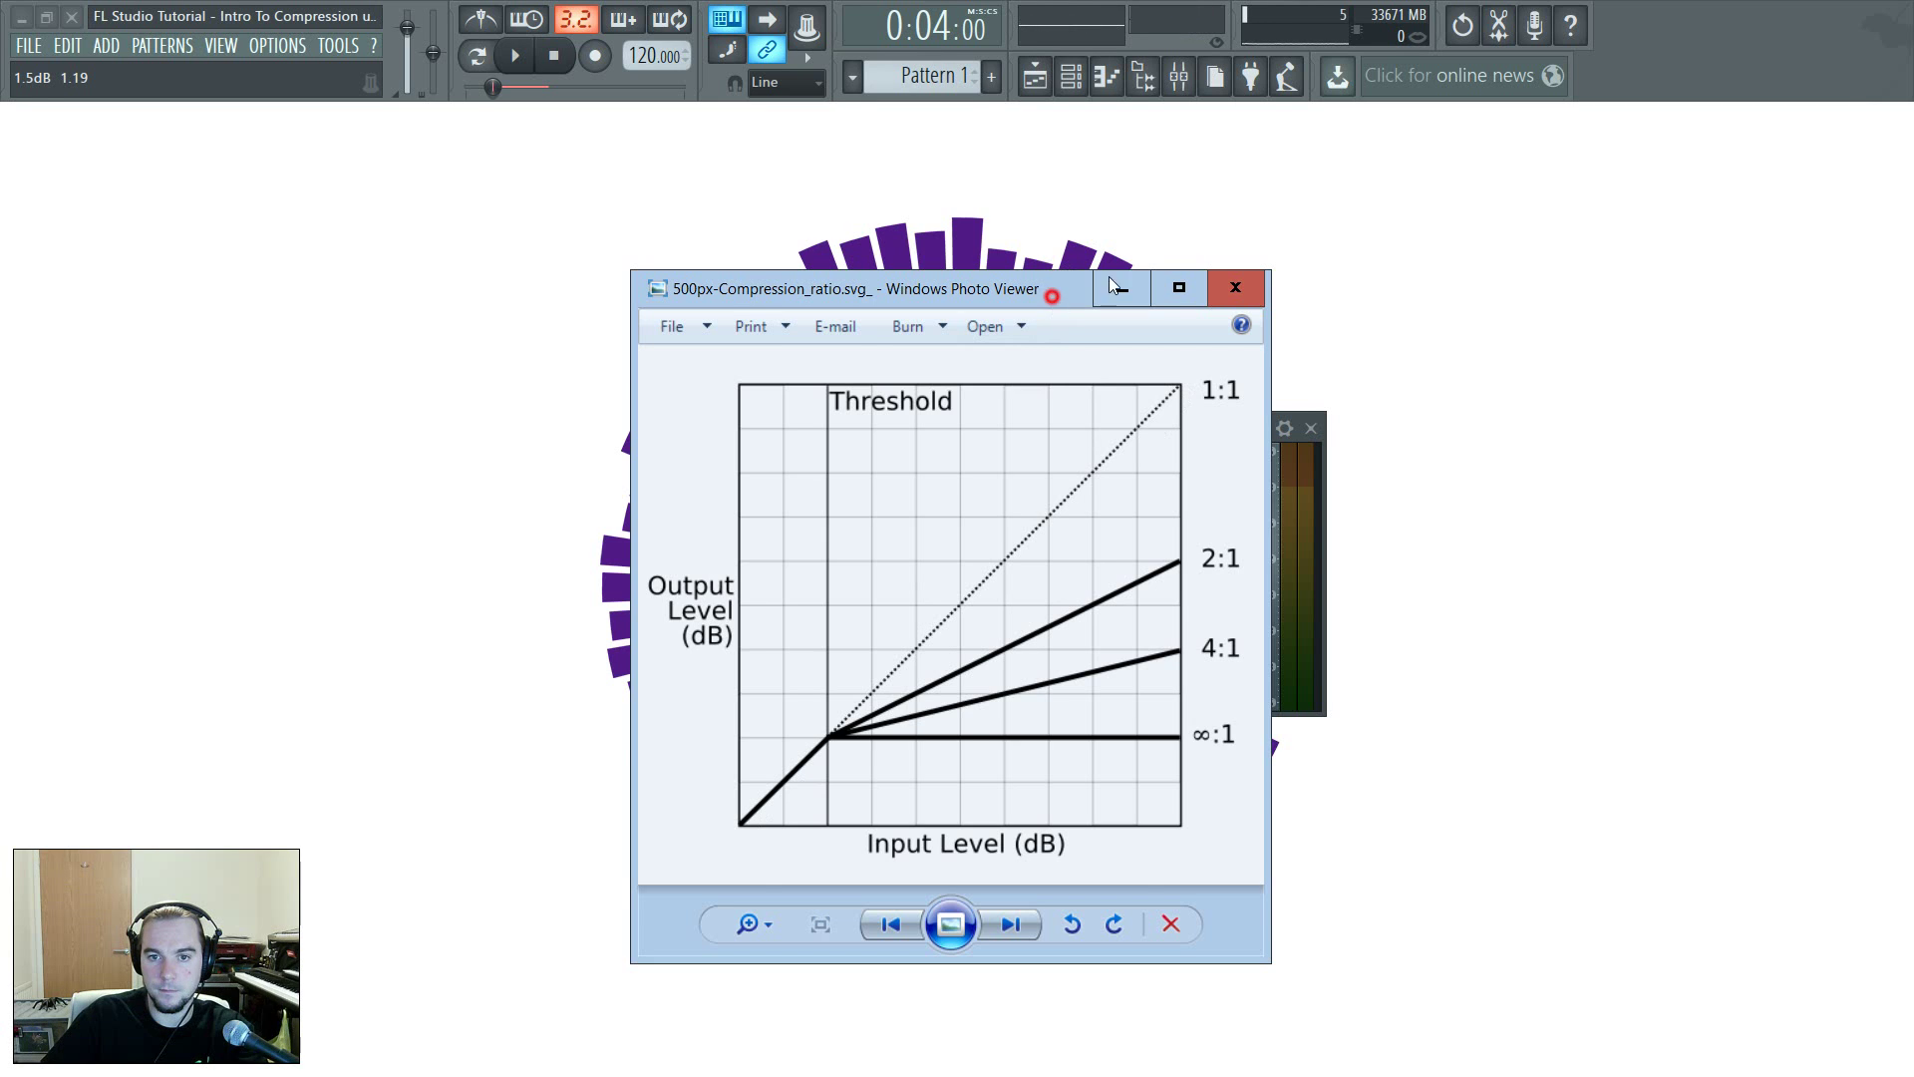
left_click_drag(1067, 288, 1913, 300)
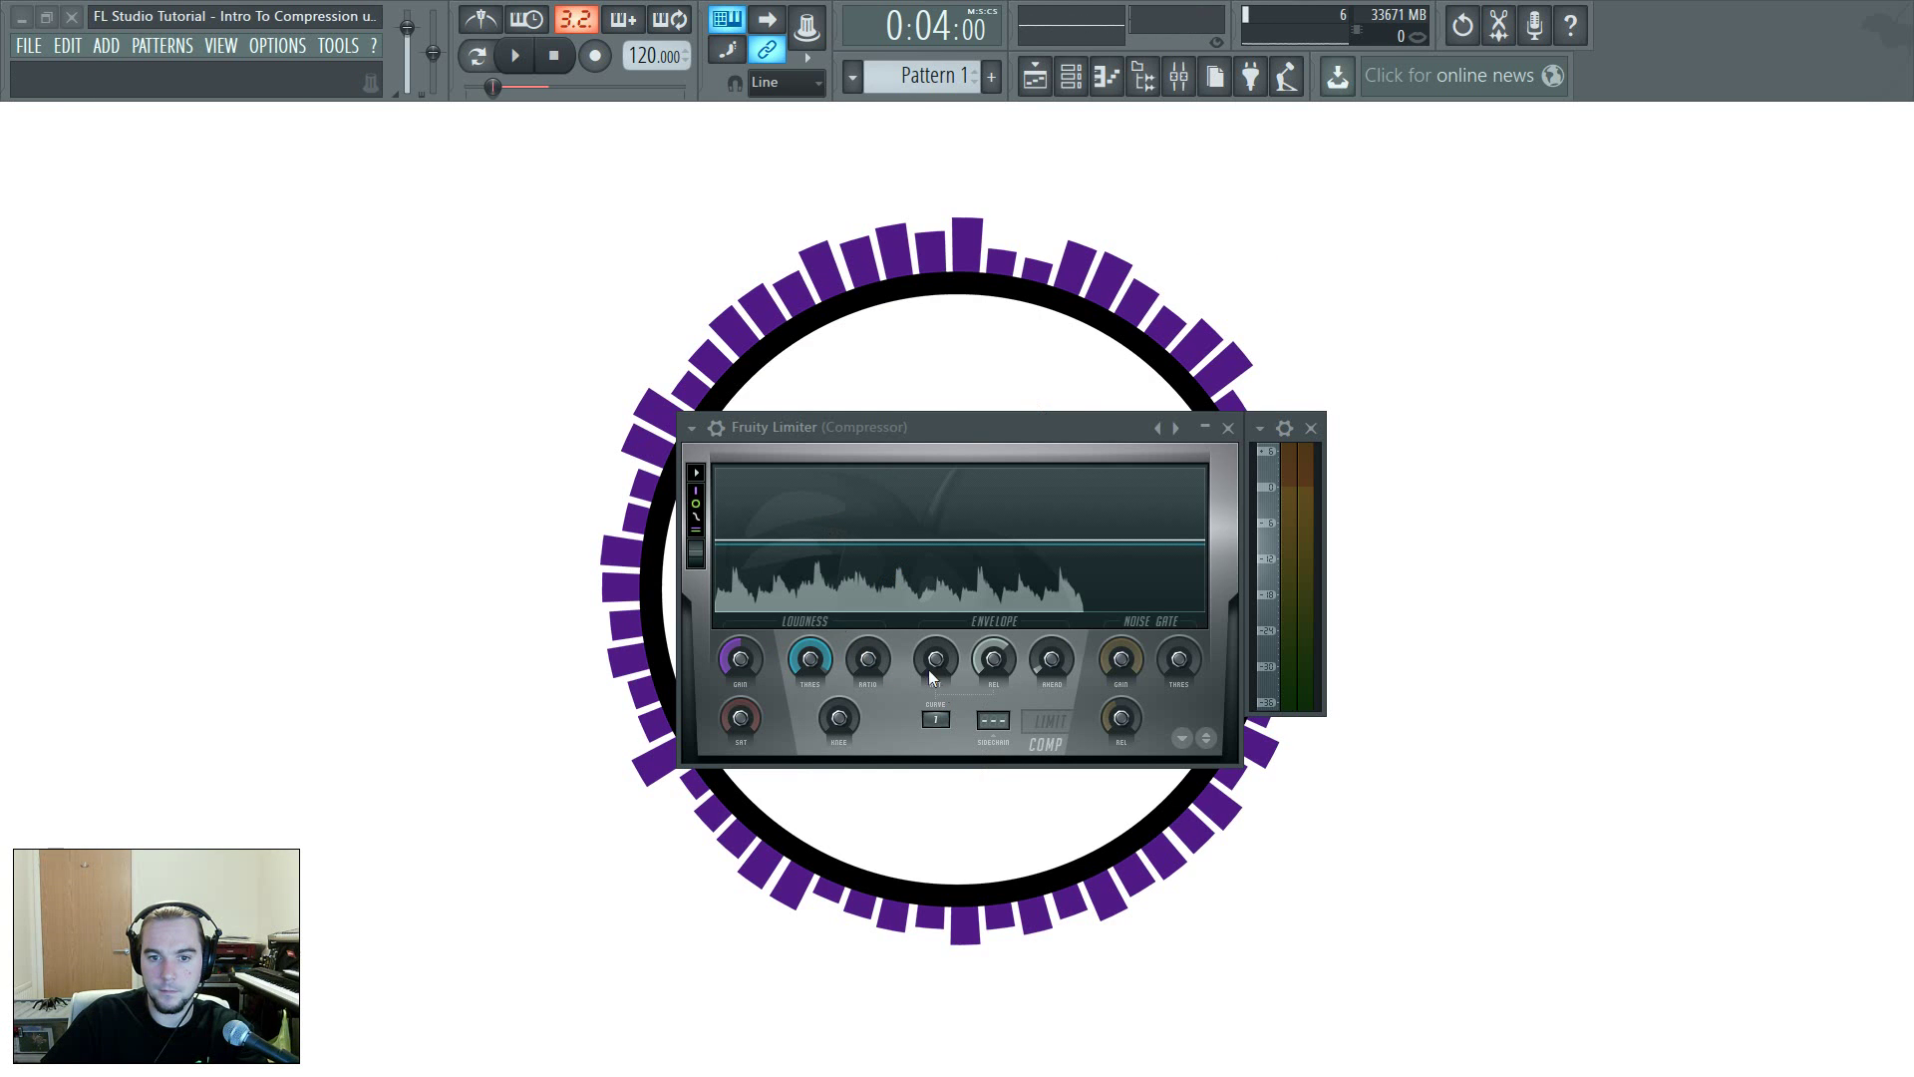
left_click_drag(863, 659, 864, 662)
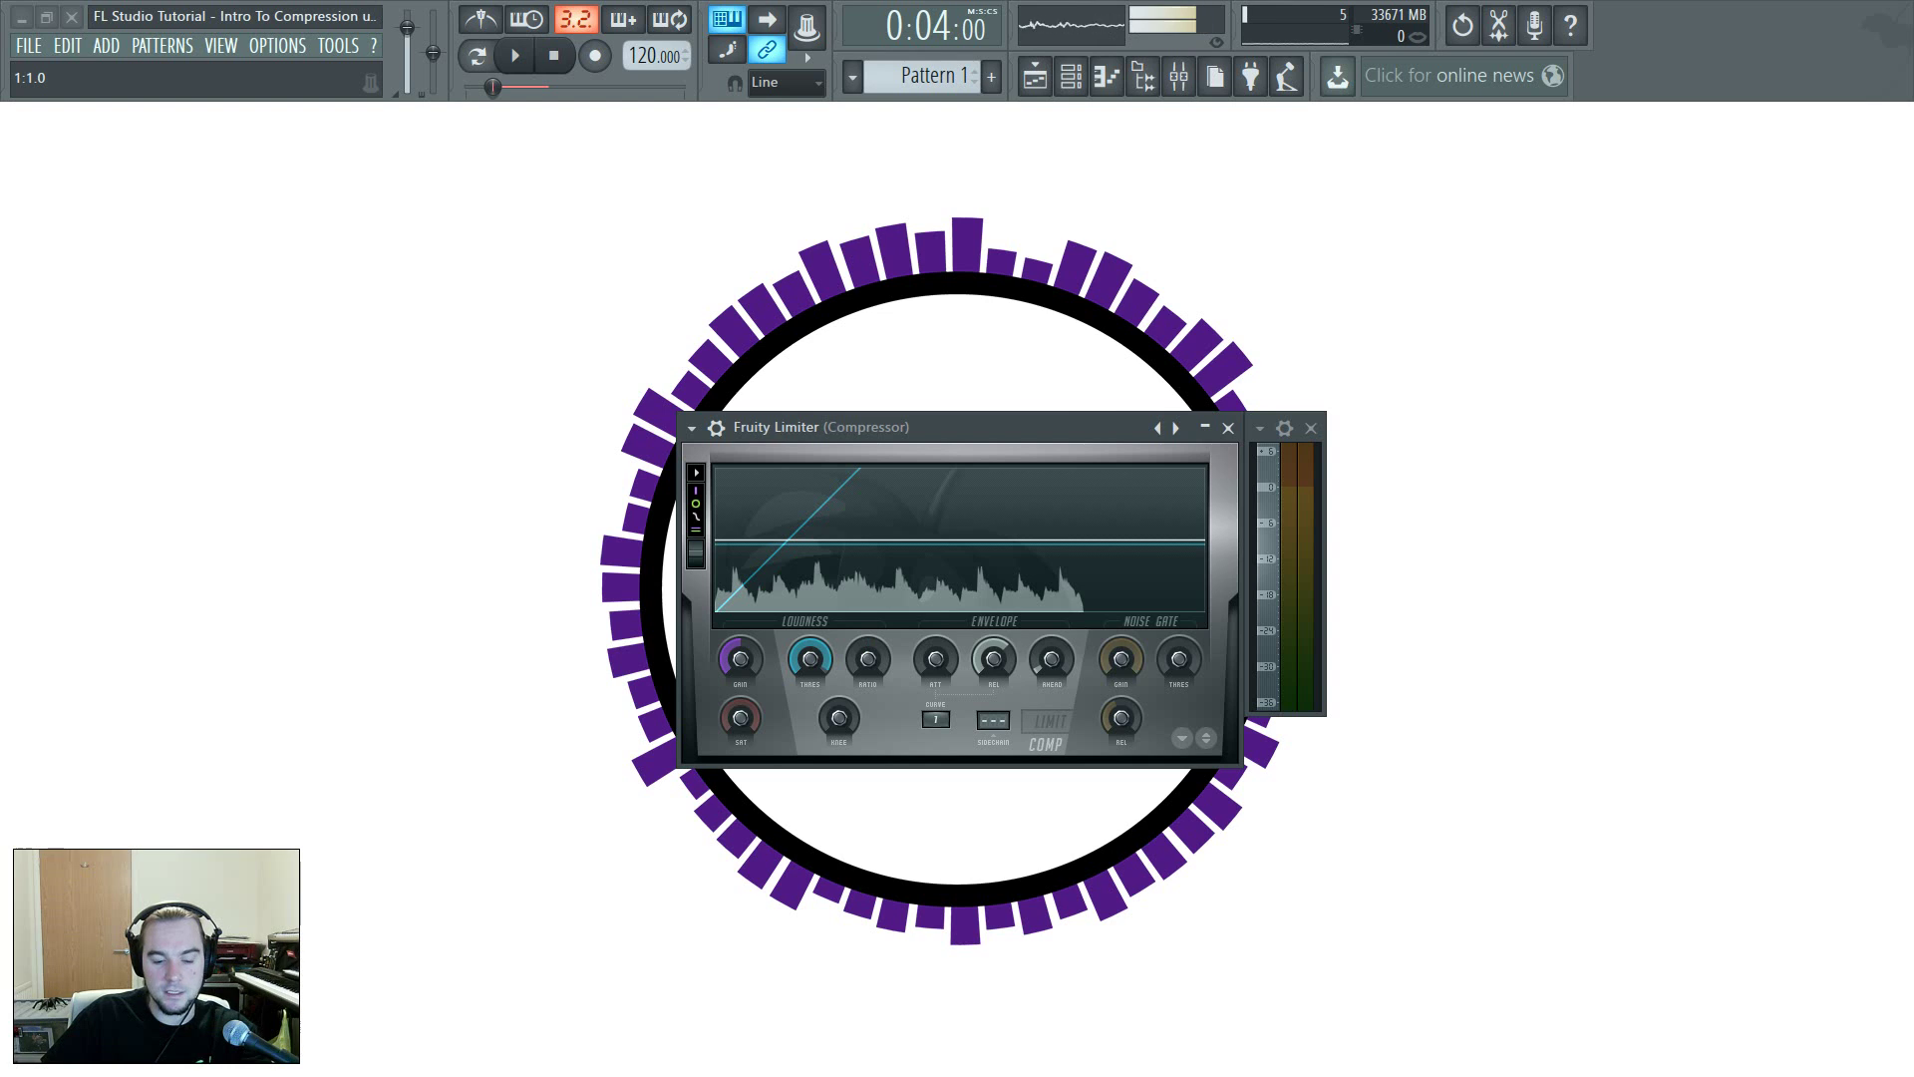
left_click_drag(868, 659, 868, 649)
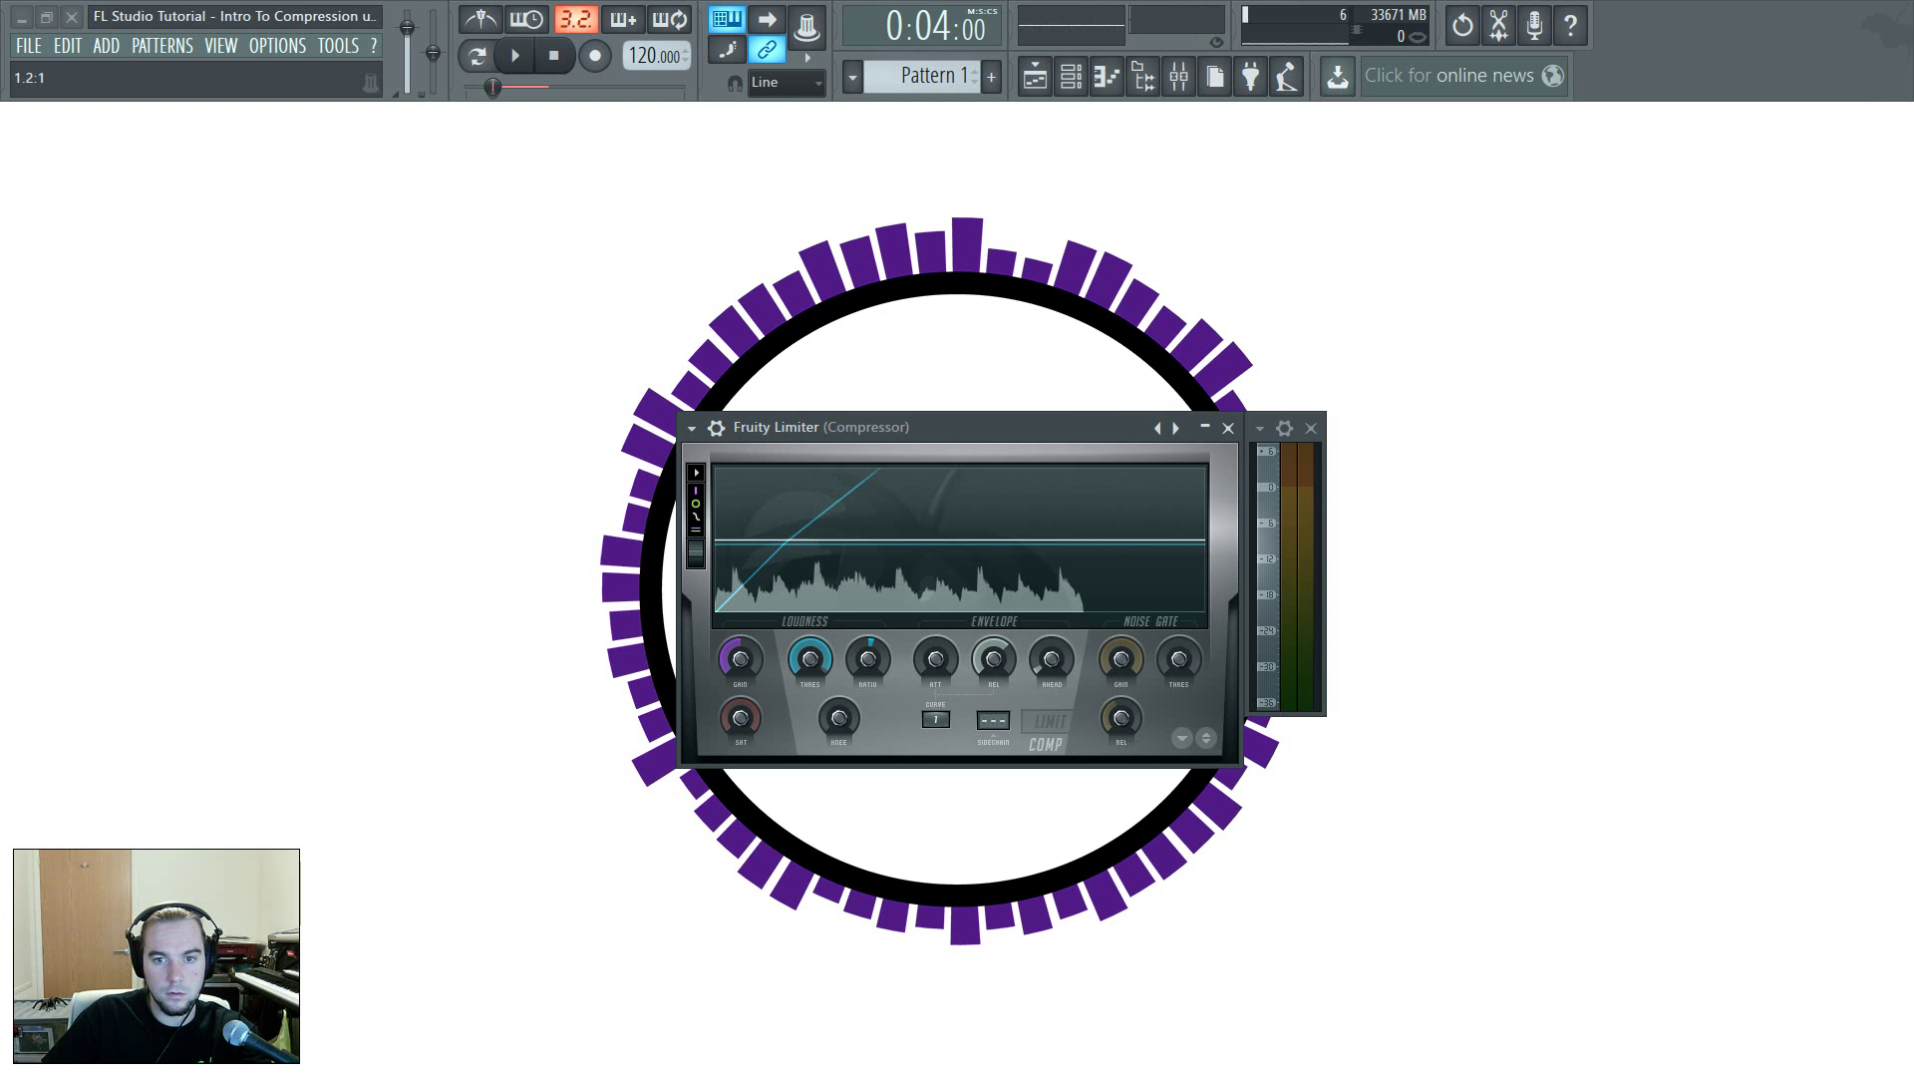
left_click_drag(869, 649, 869, 632)
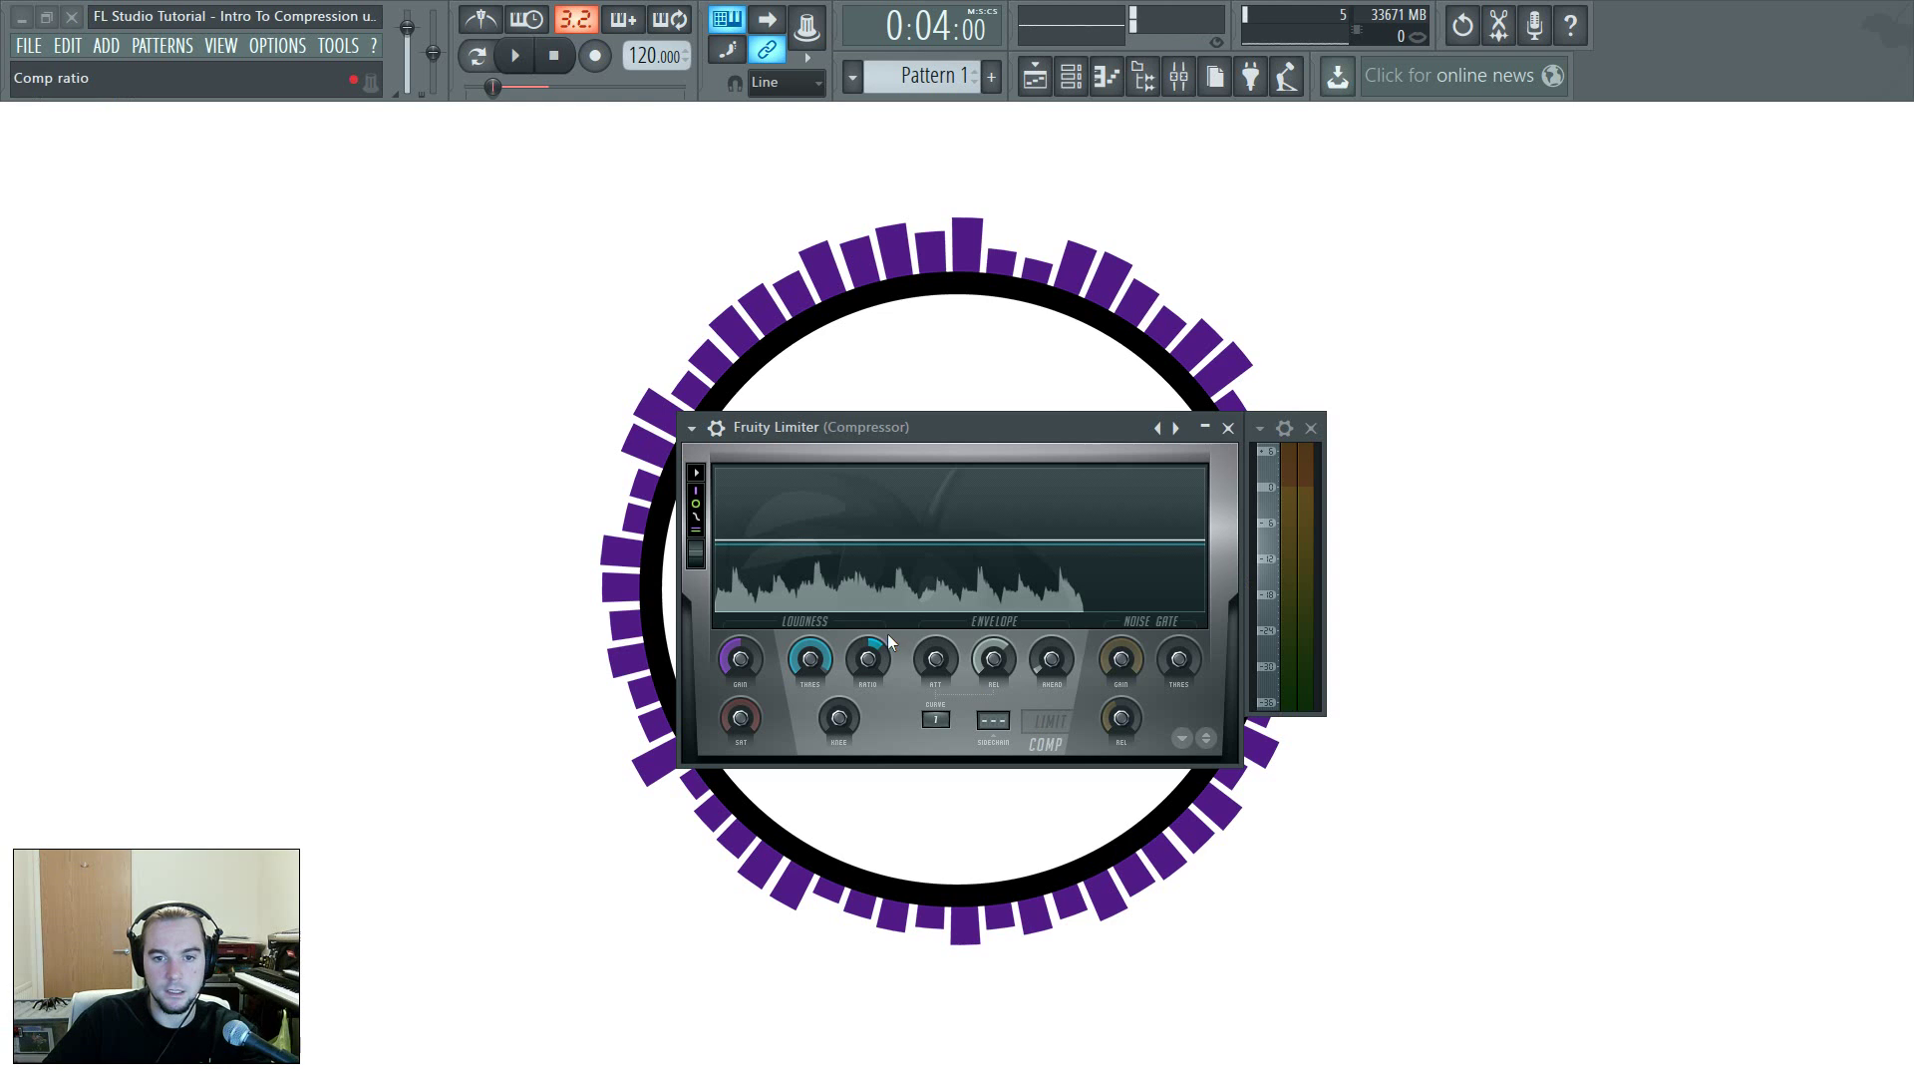
left_click_drag(873, 643, 873, 634)
left_click_drag(868, 658, 869, 657)
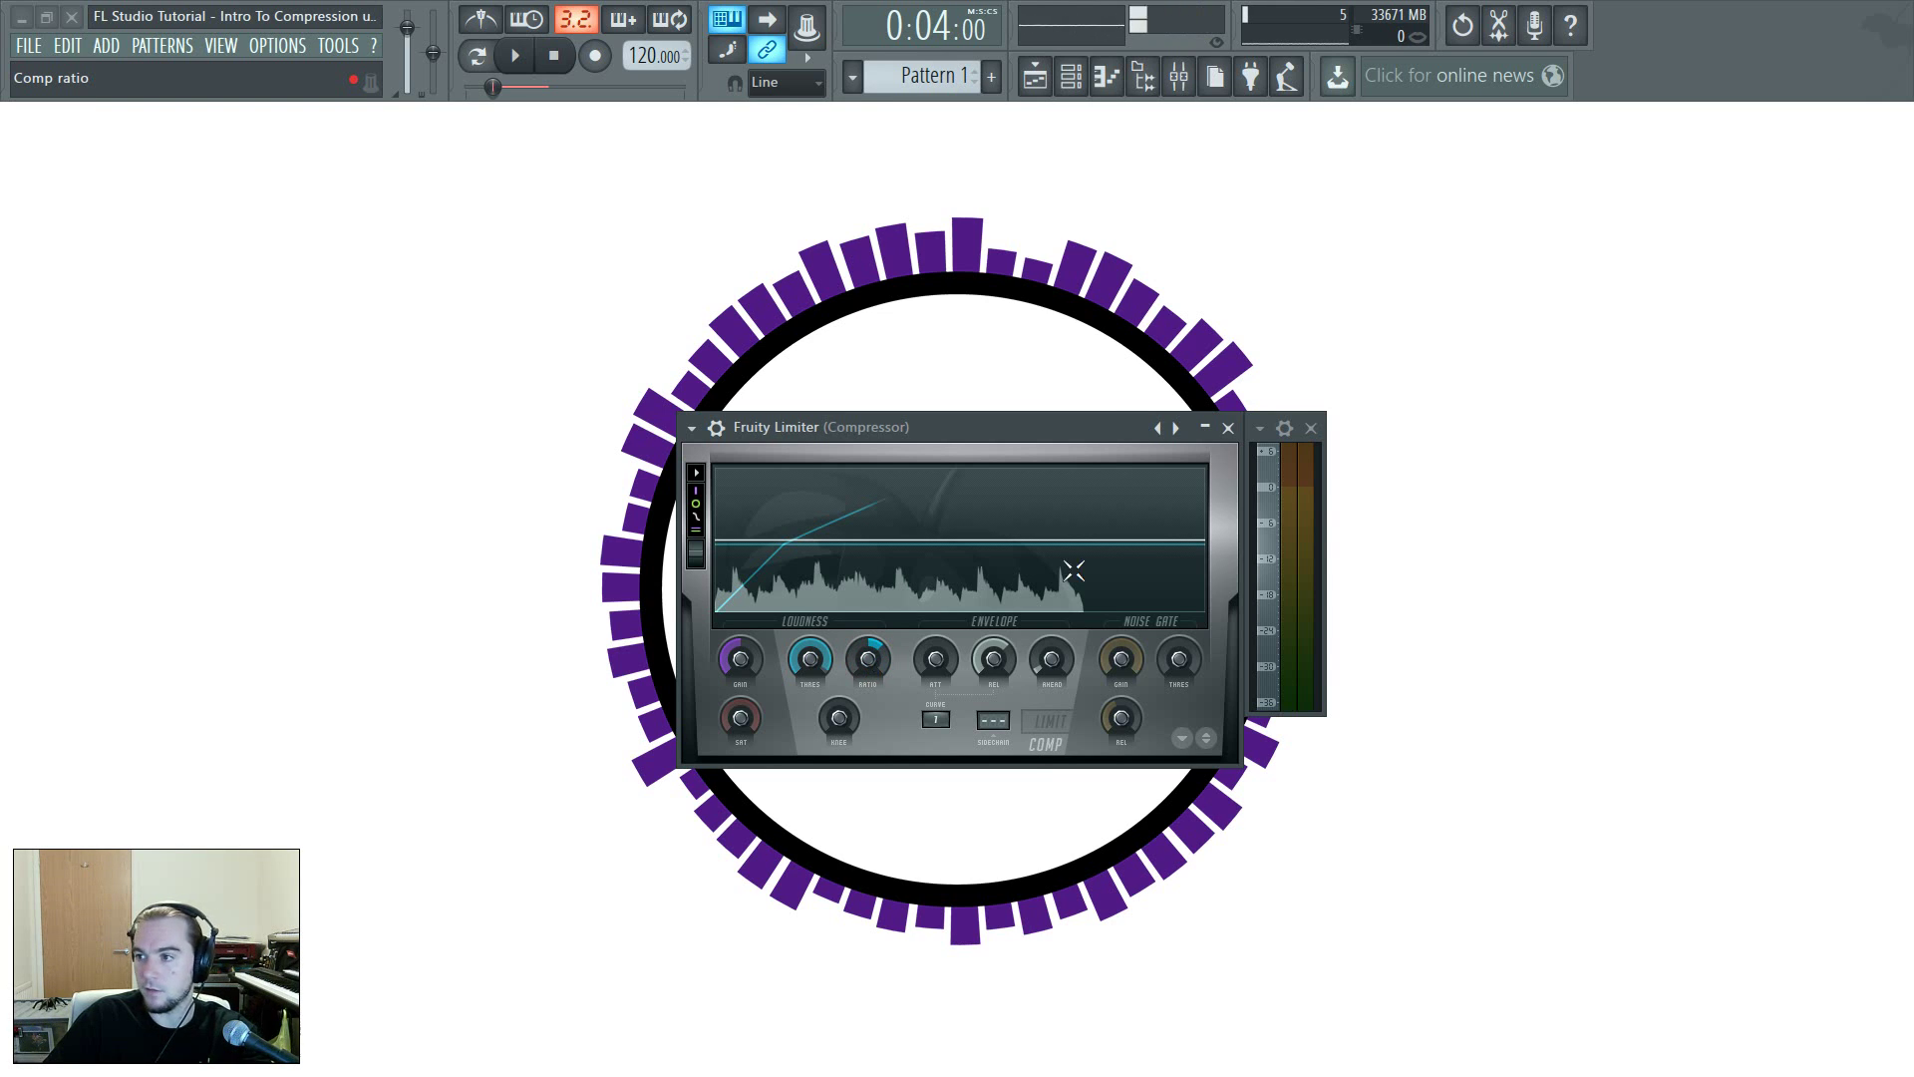
left_click_drag(1086, 267, 911, 237)
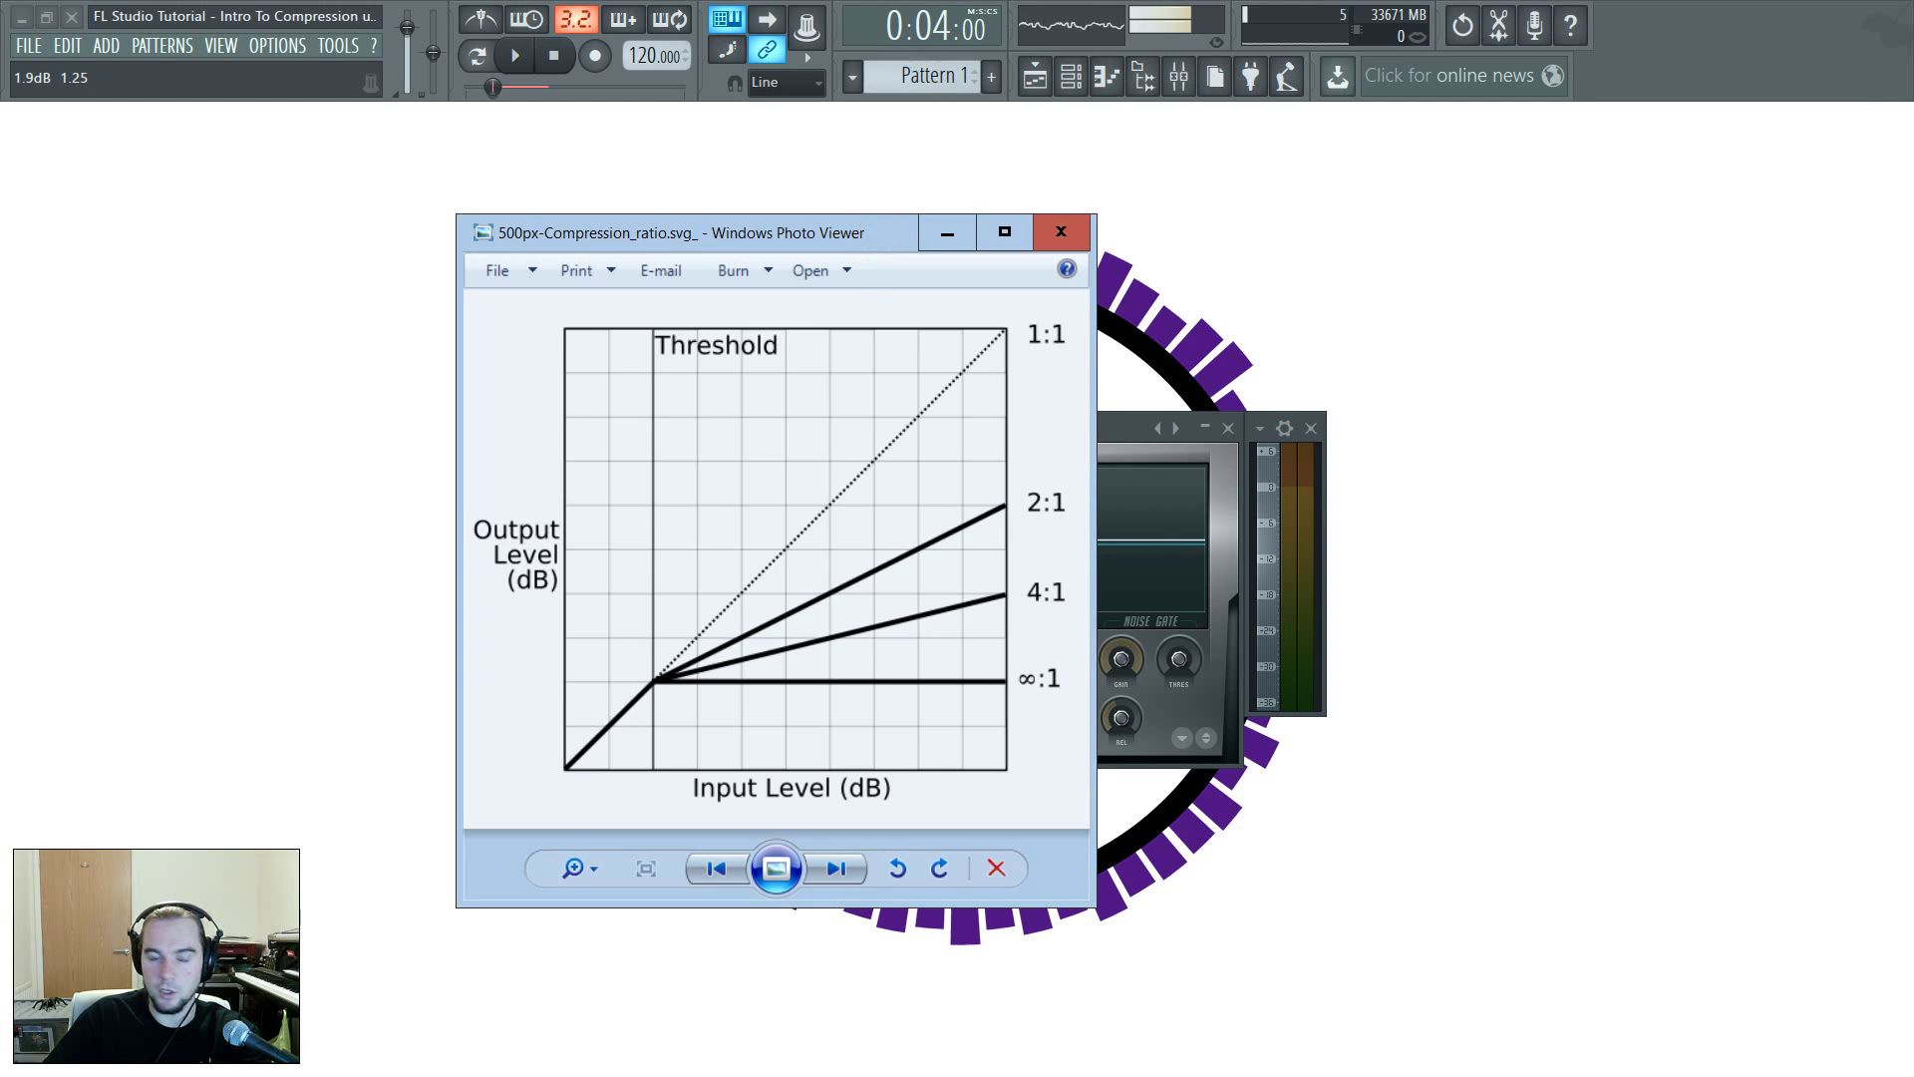
left_click(947, 233)
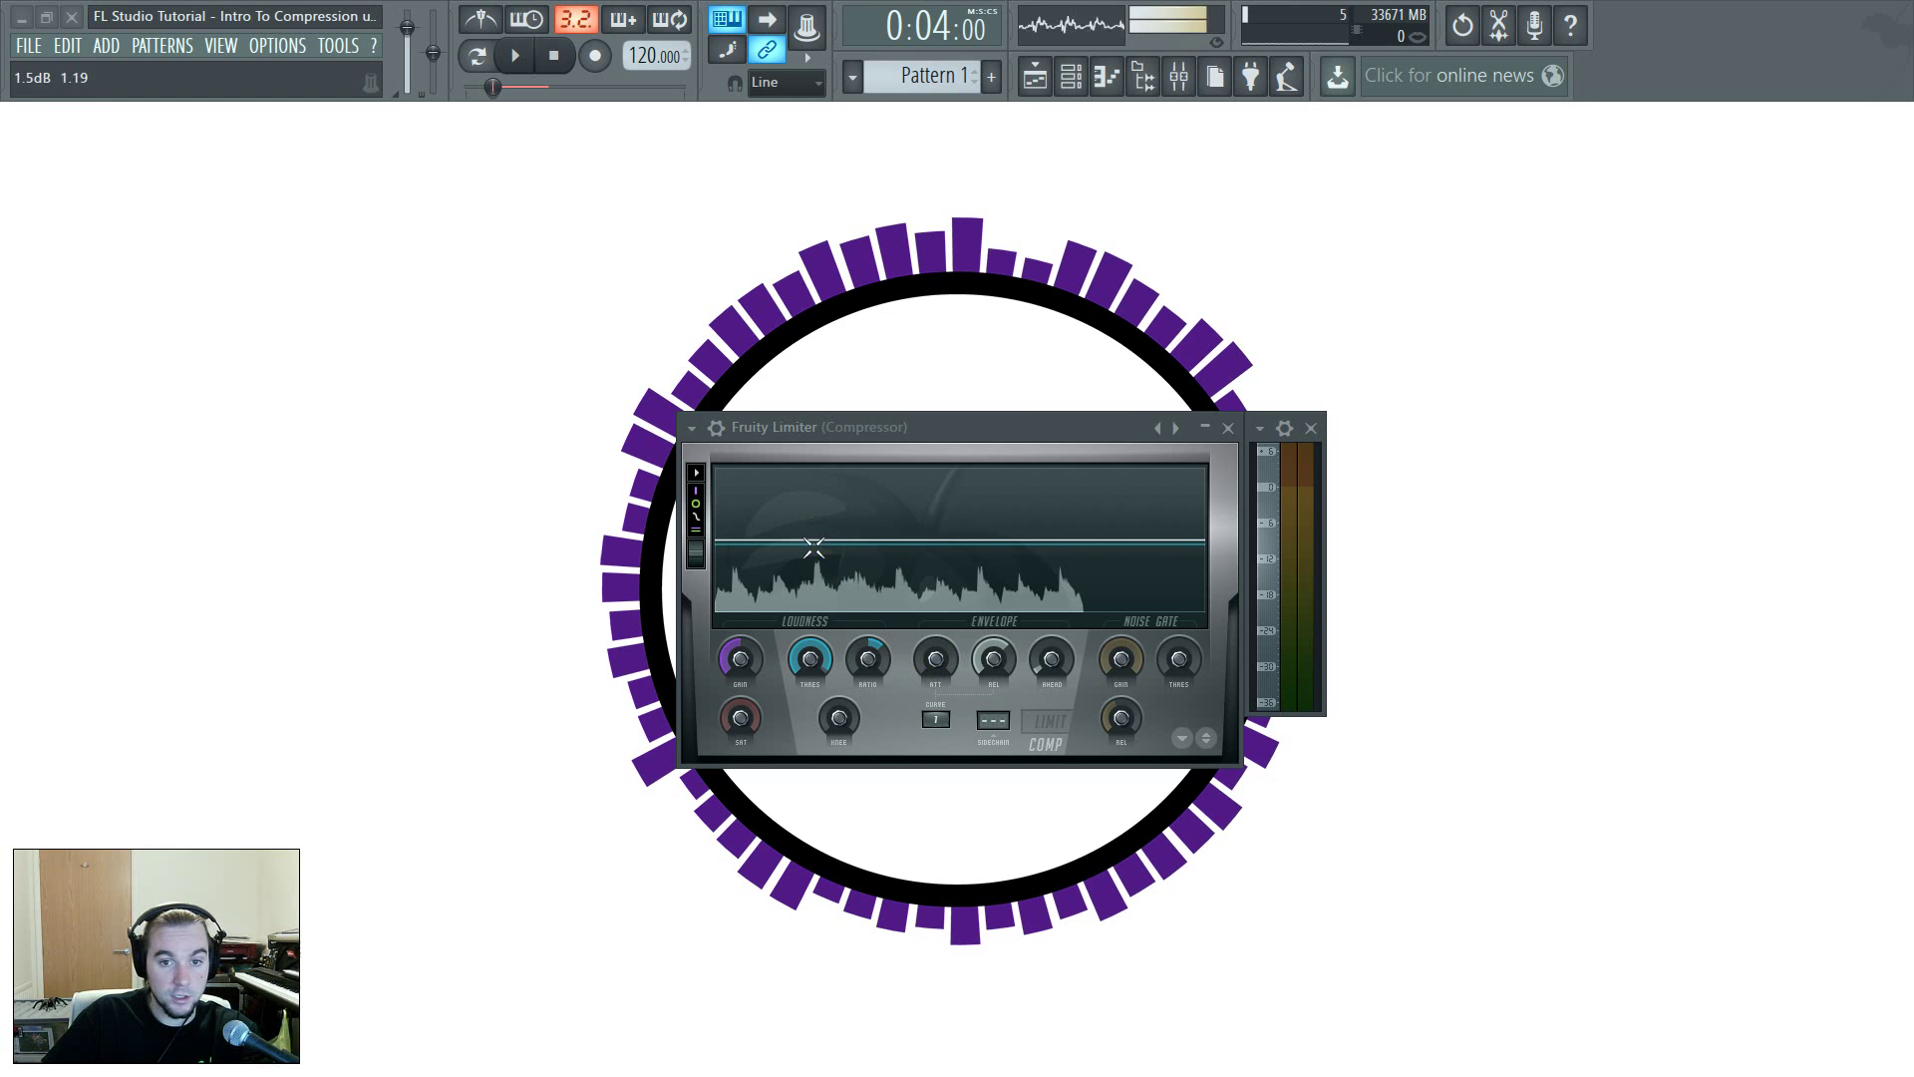
Lower the threshold a little further, keeping it above the signal peaks, and play the song to hear it
left_click_drag(817, 659, 827, 657)
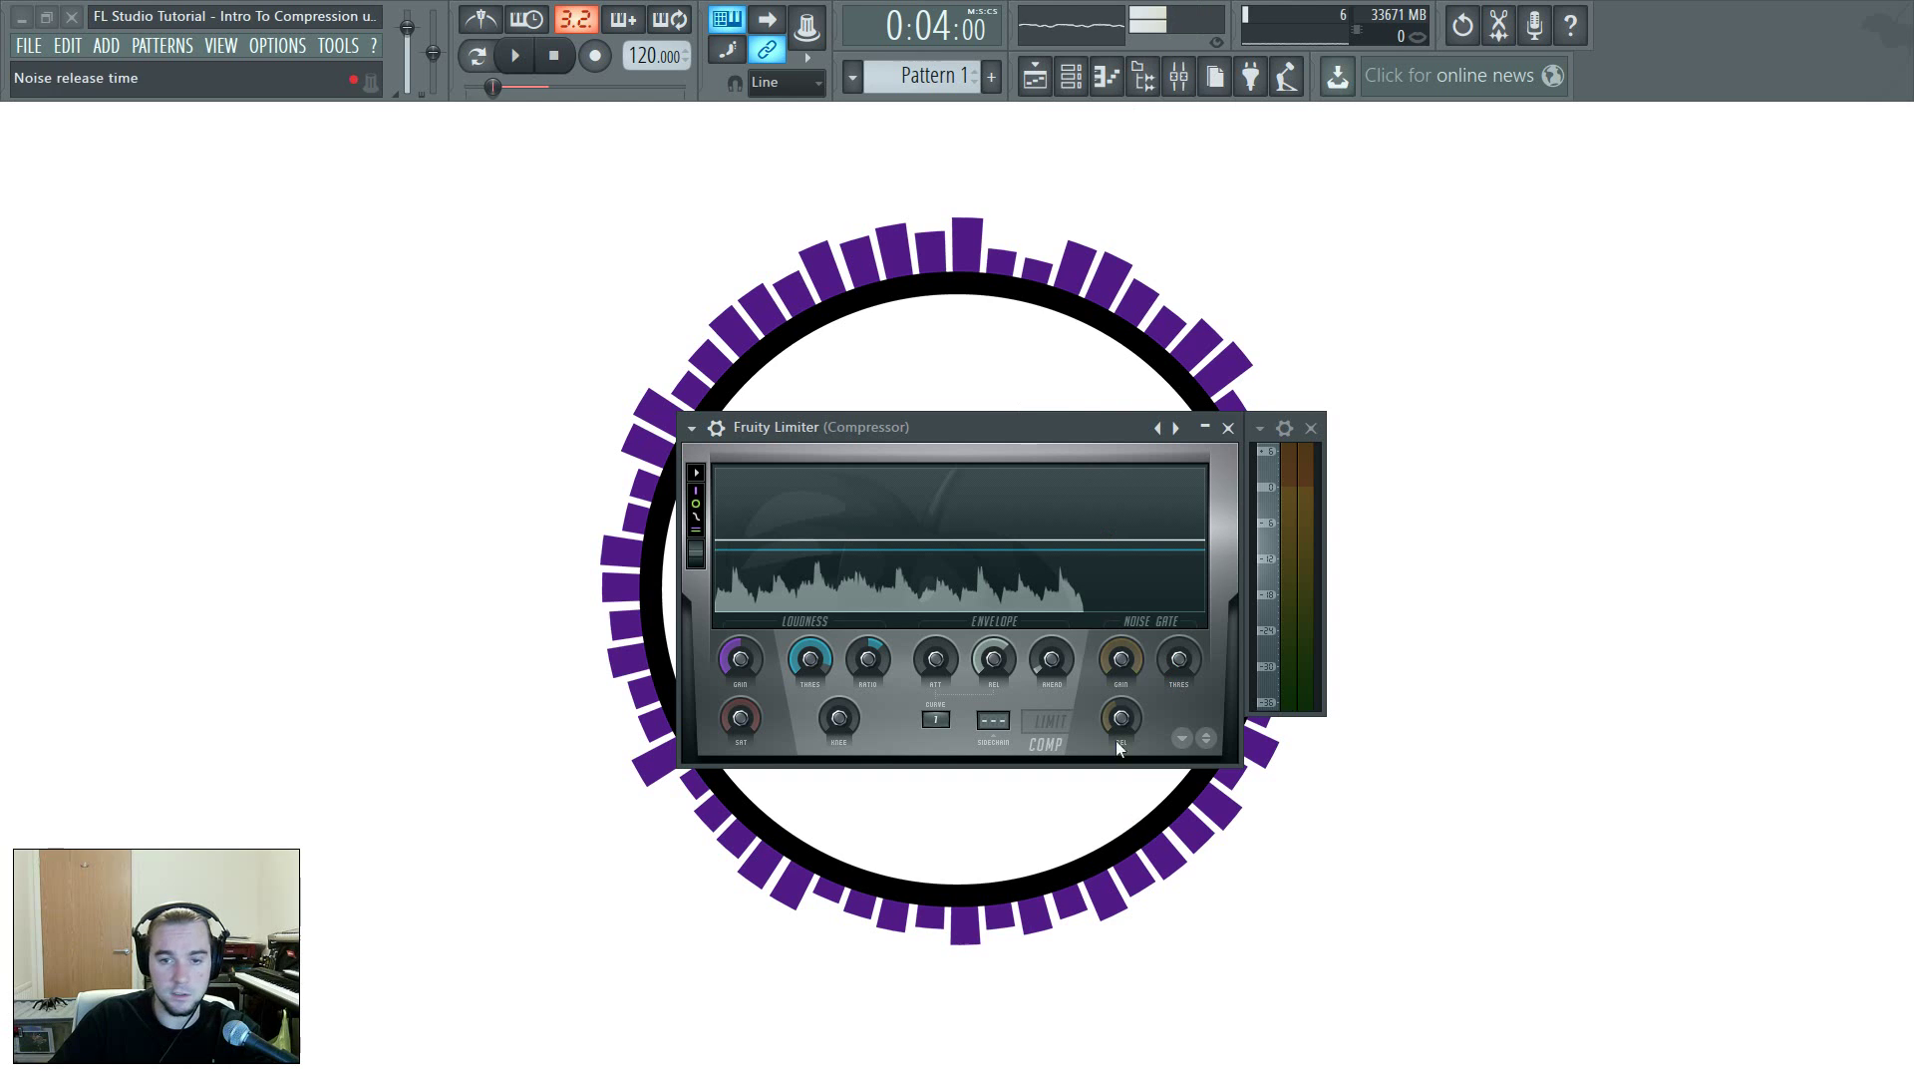
key("space")
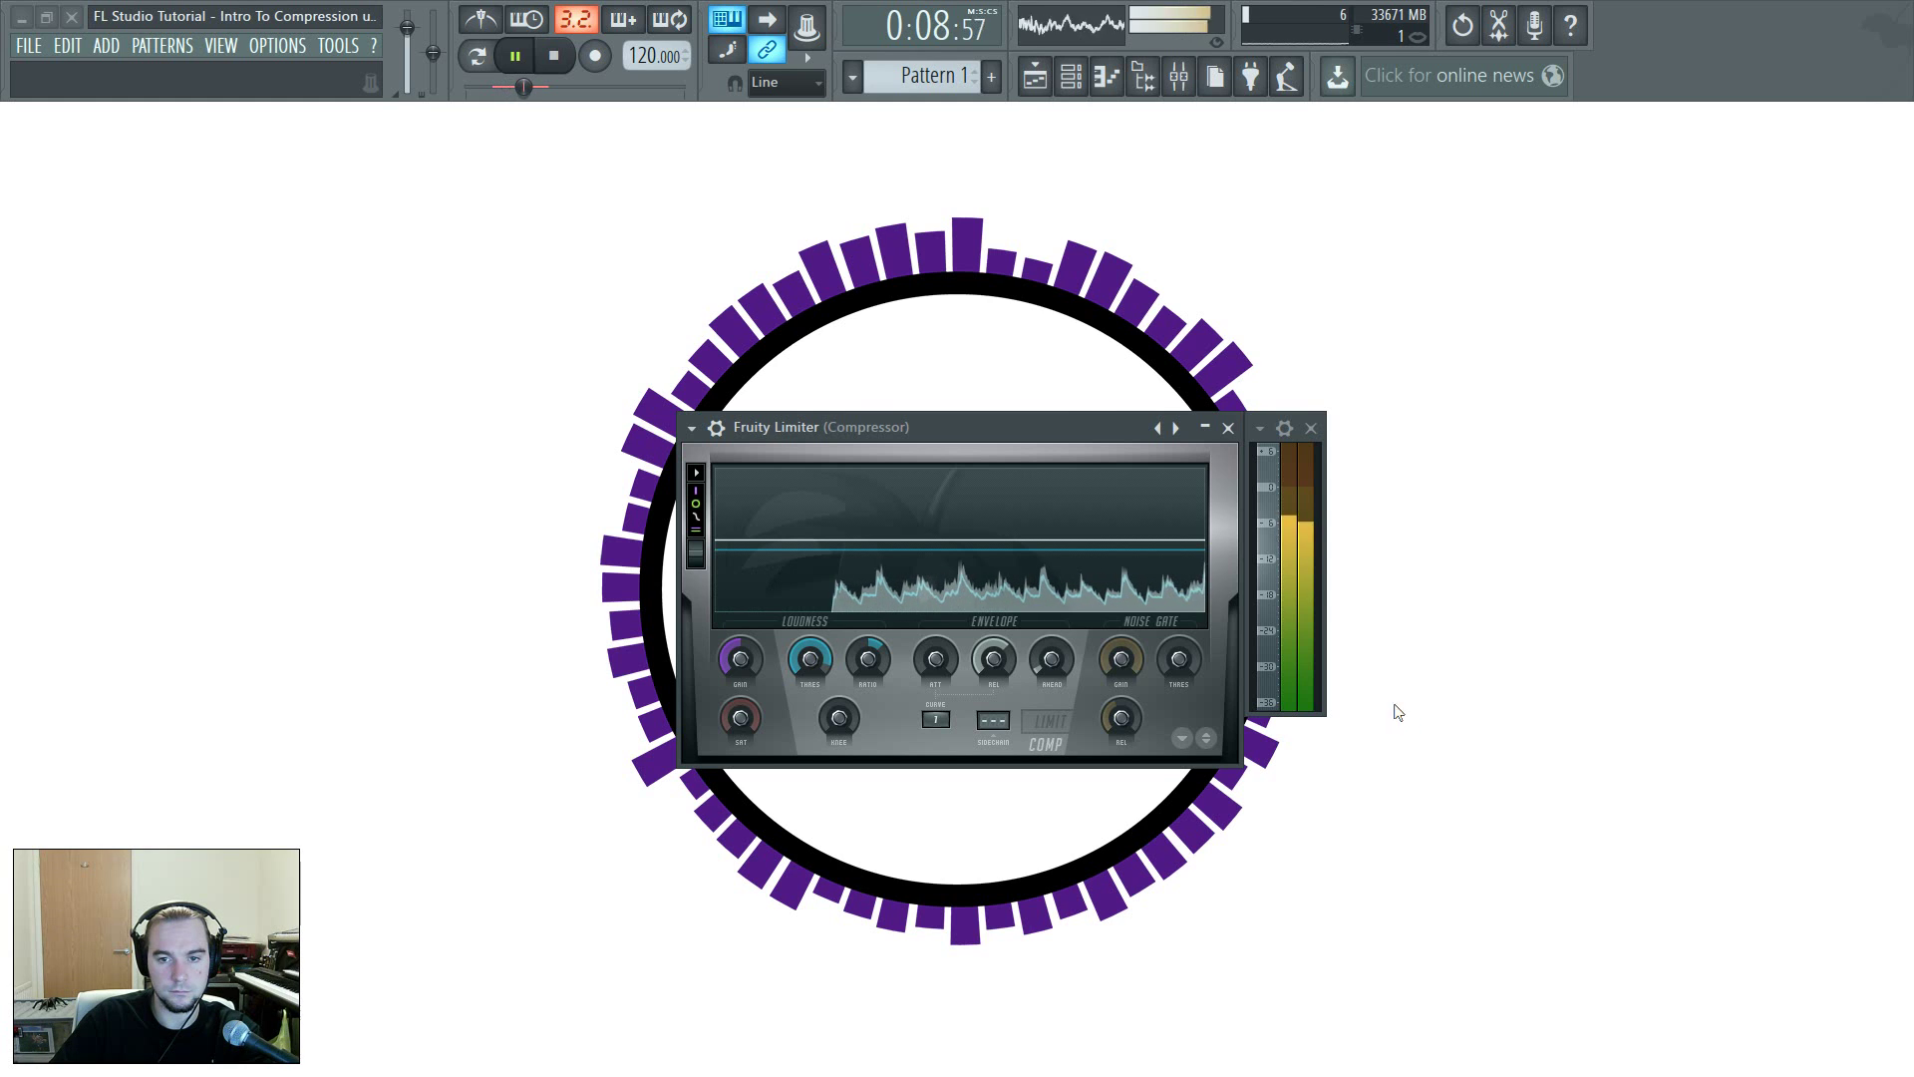
key("space")
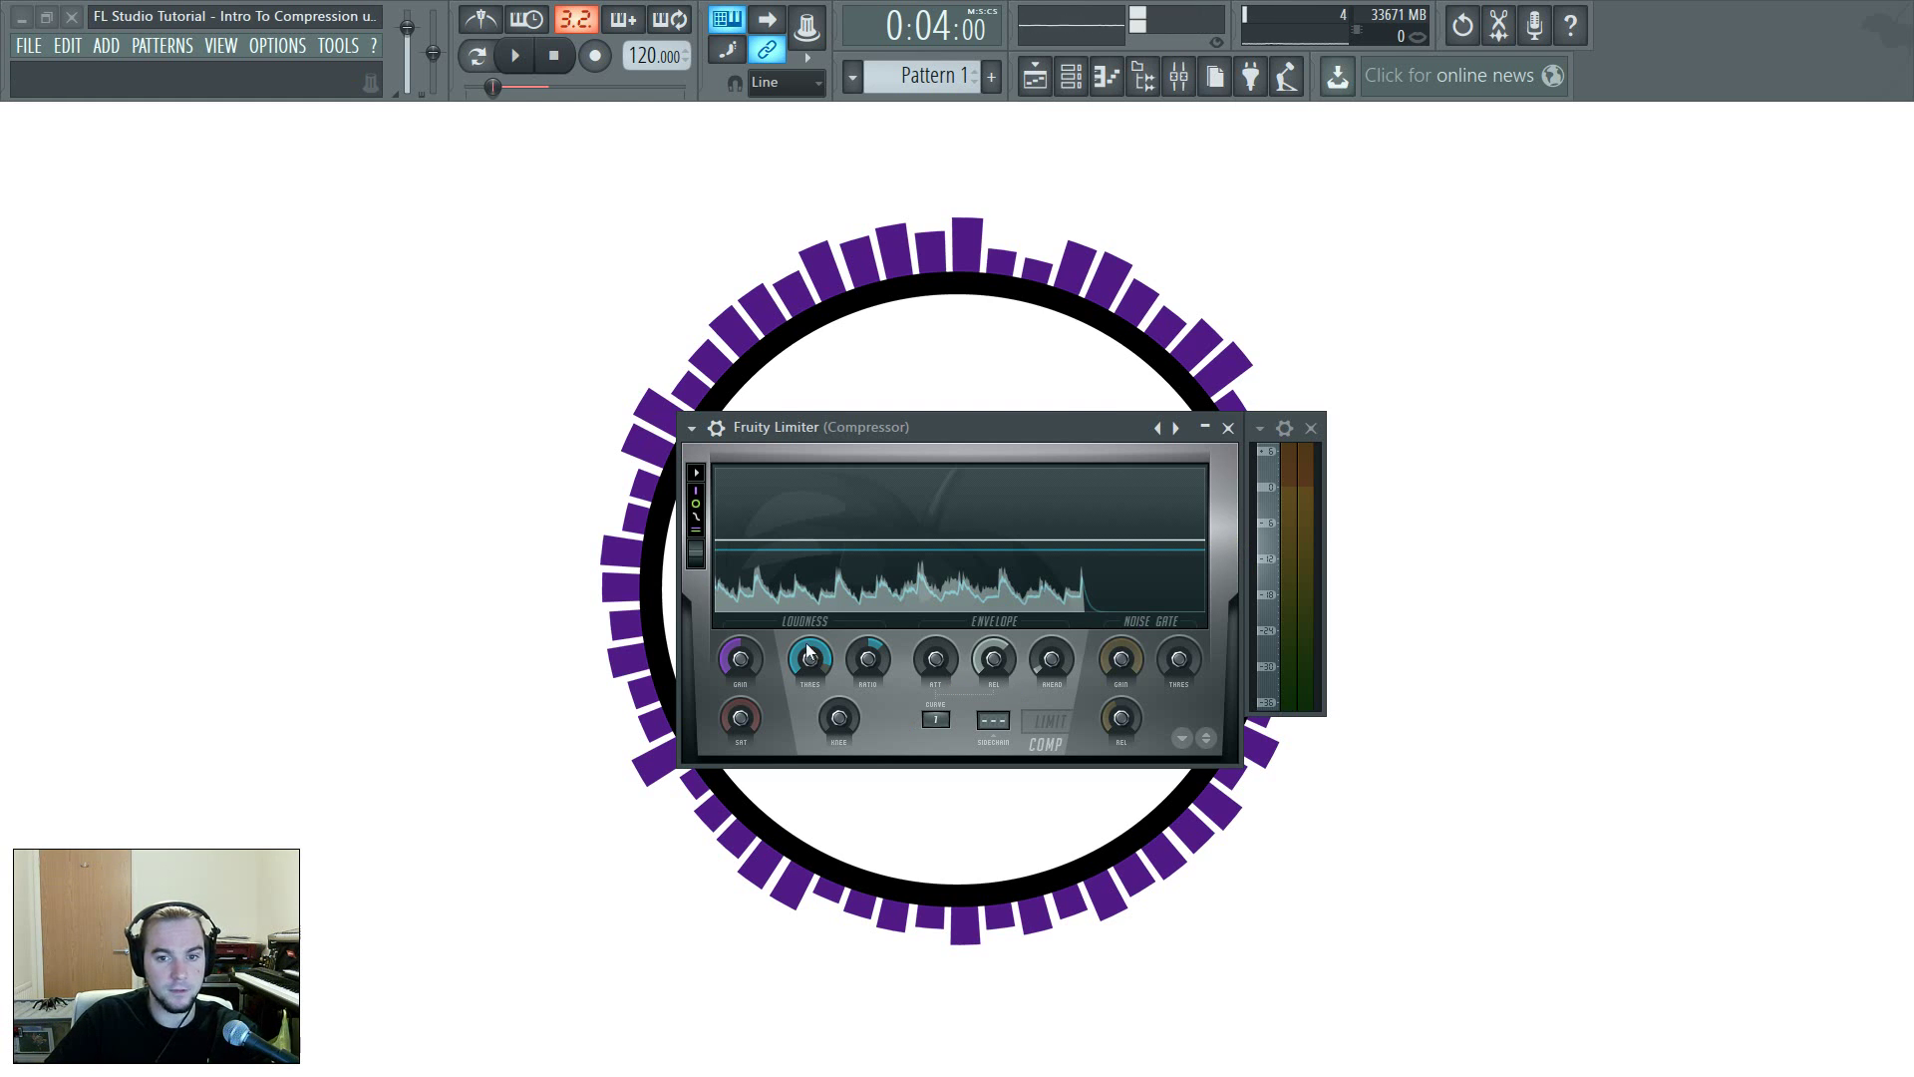
Lower the threshold well into the waveform peaks while the song plays, and stop playback
key("space")
left_click_drag(815, 660, 815, 728)
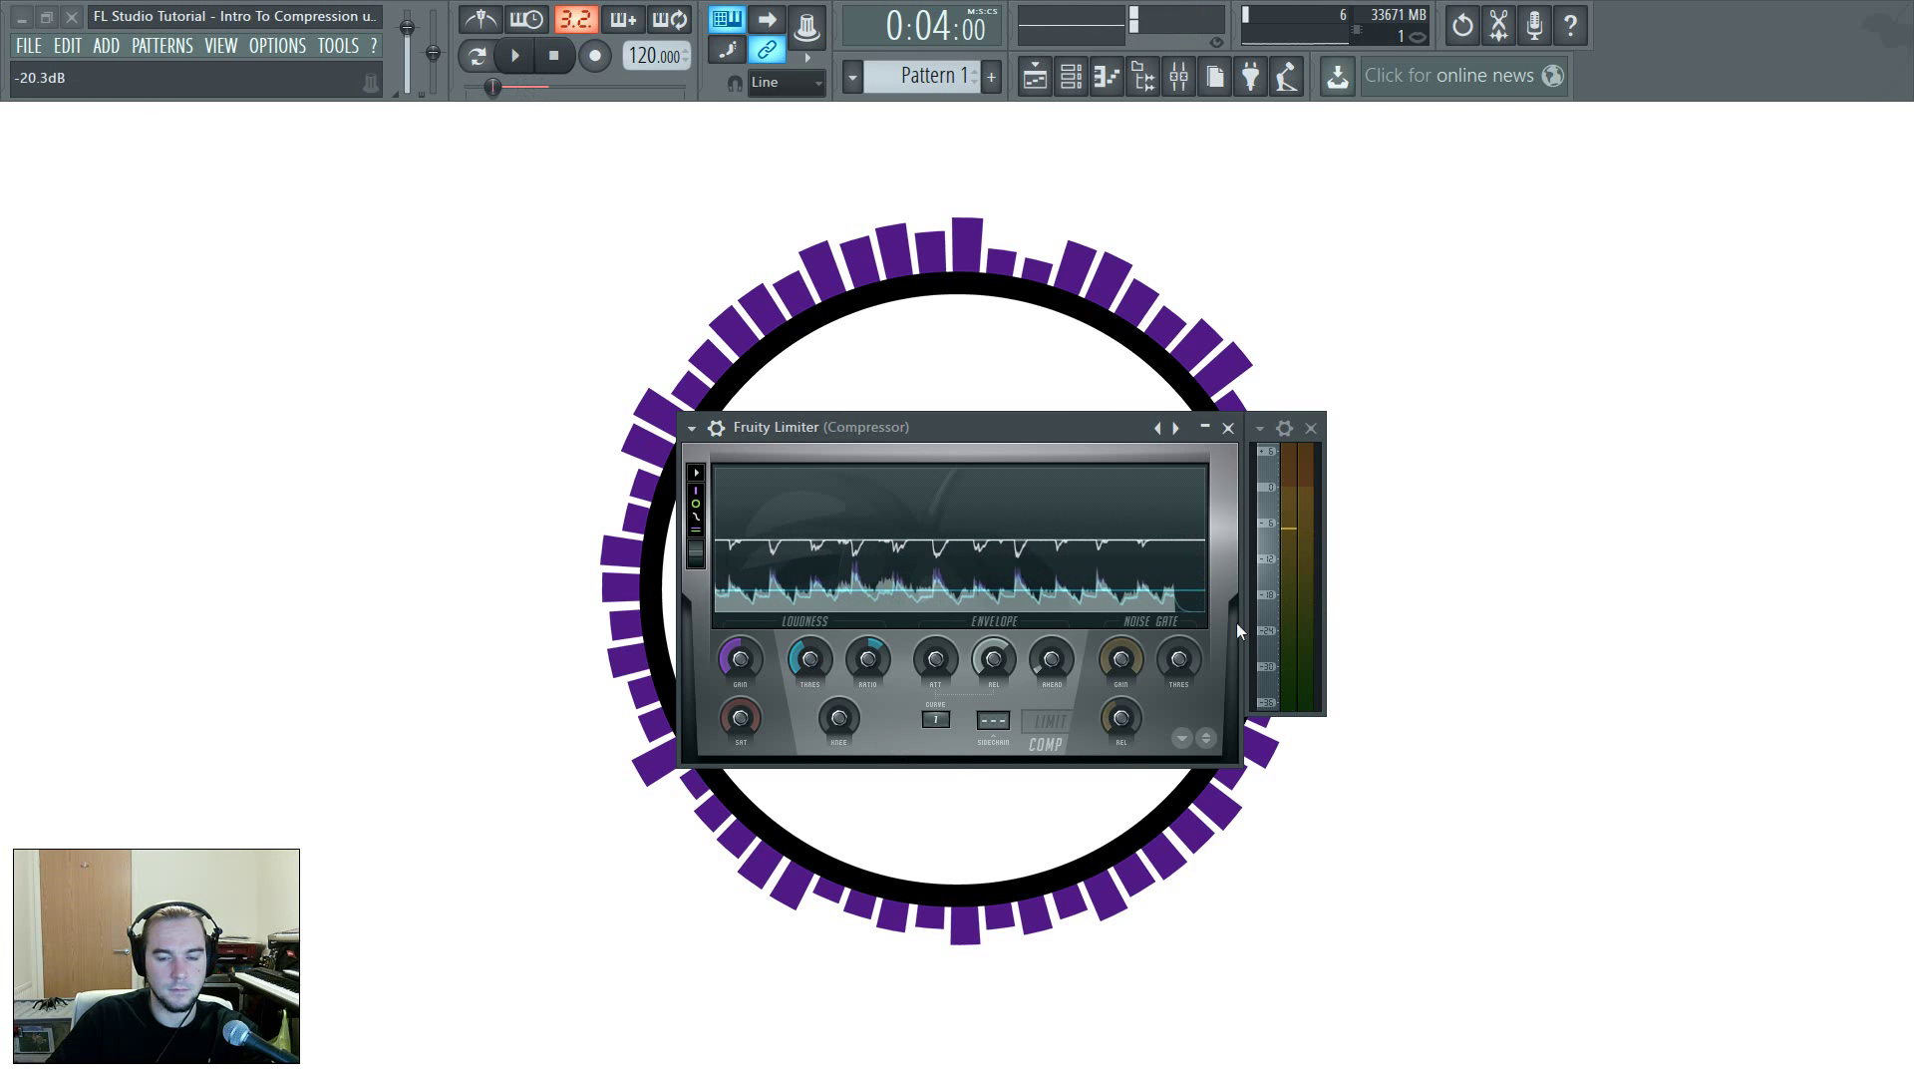
key("space")
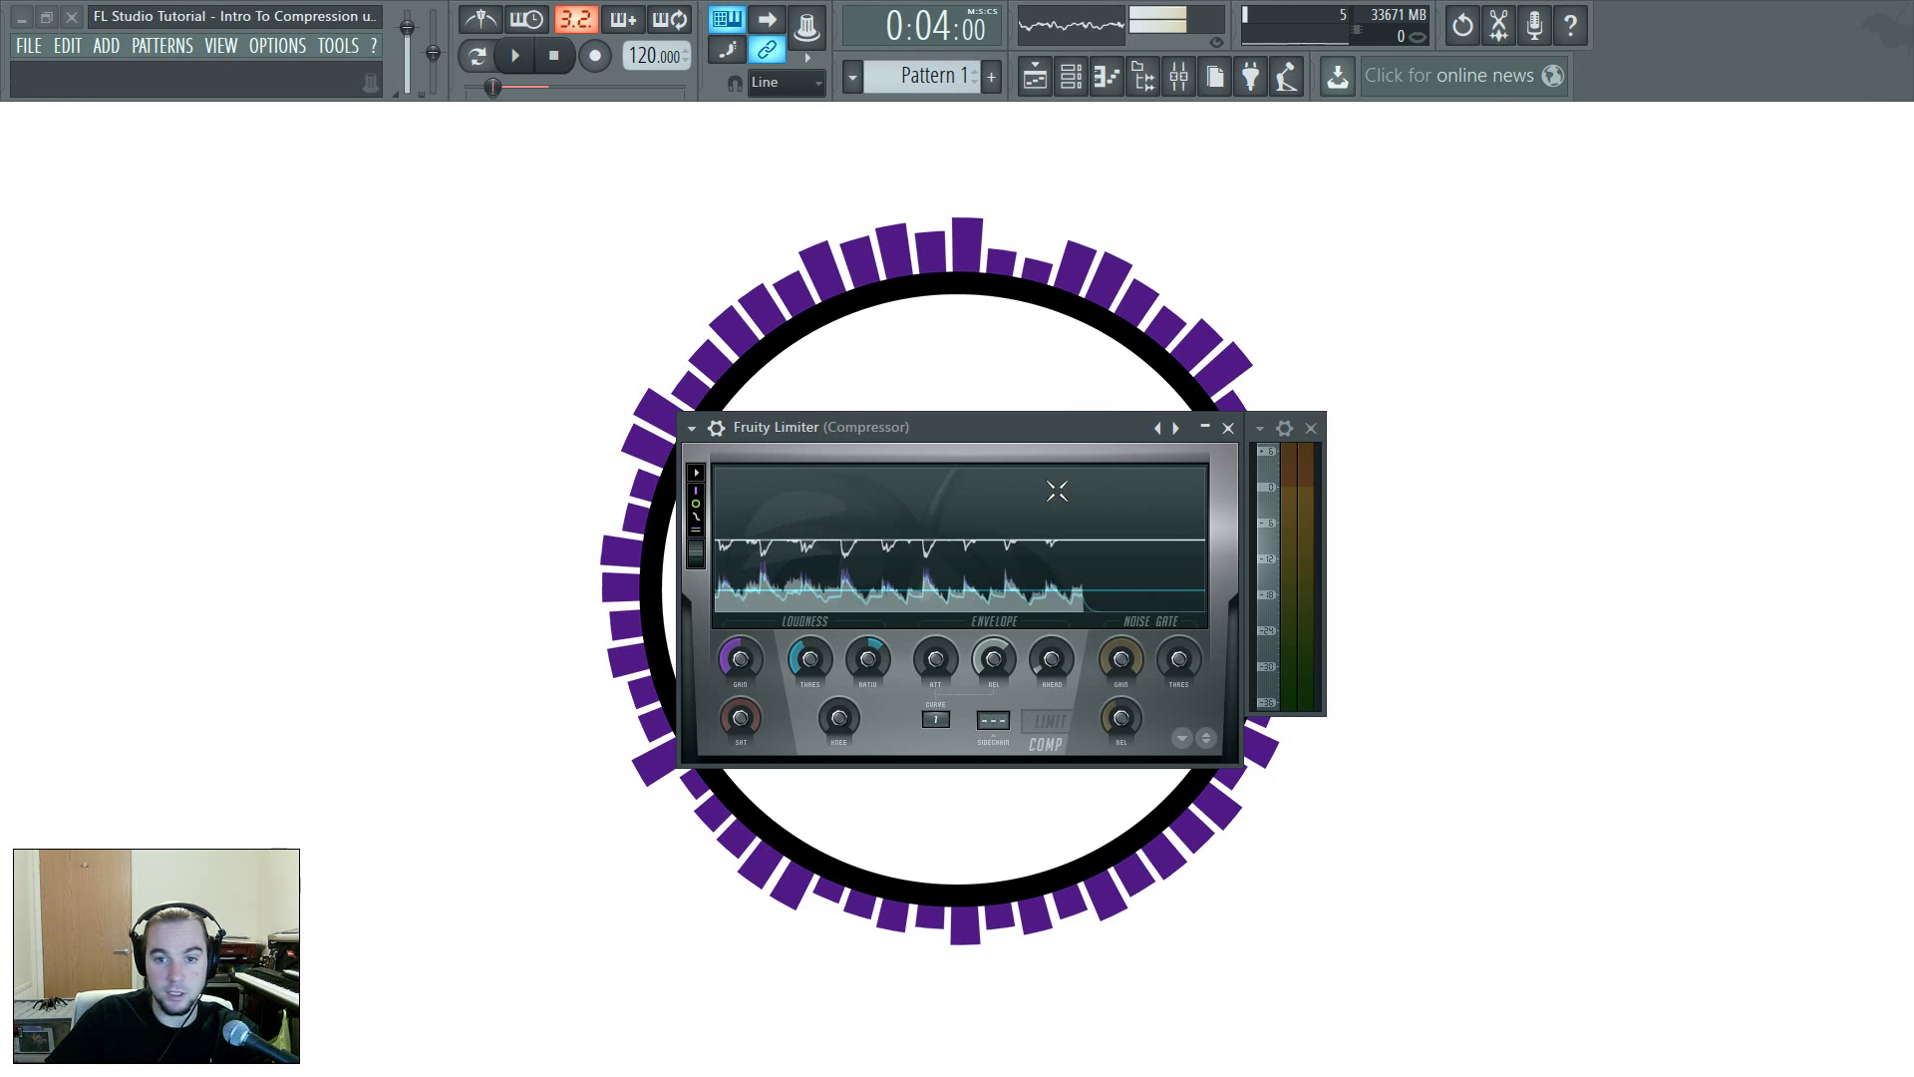
Examine the attack and release phases in the audio compression diagram alongside the compressor's attack and release controls
left_click(868, 659)
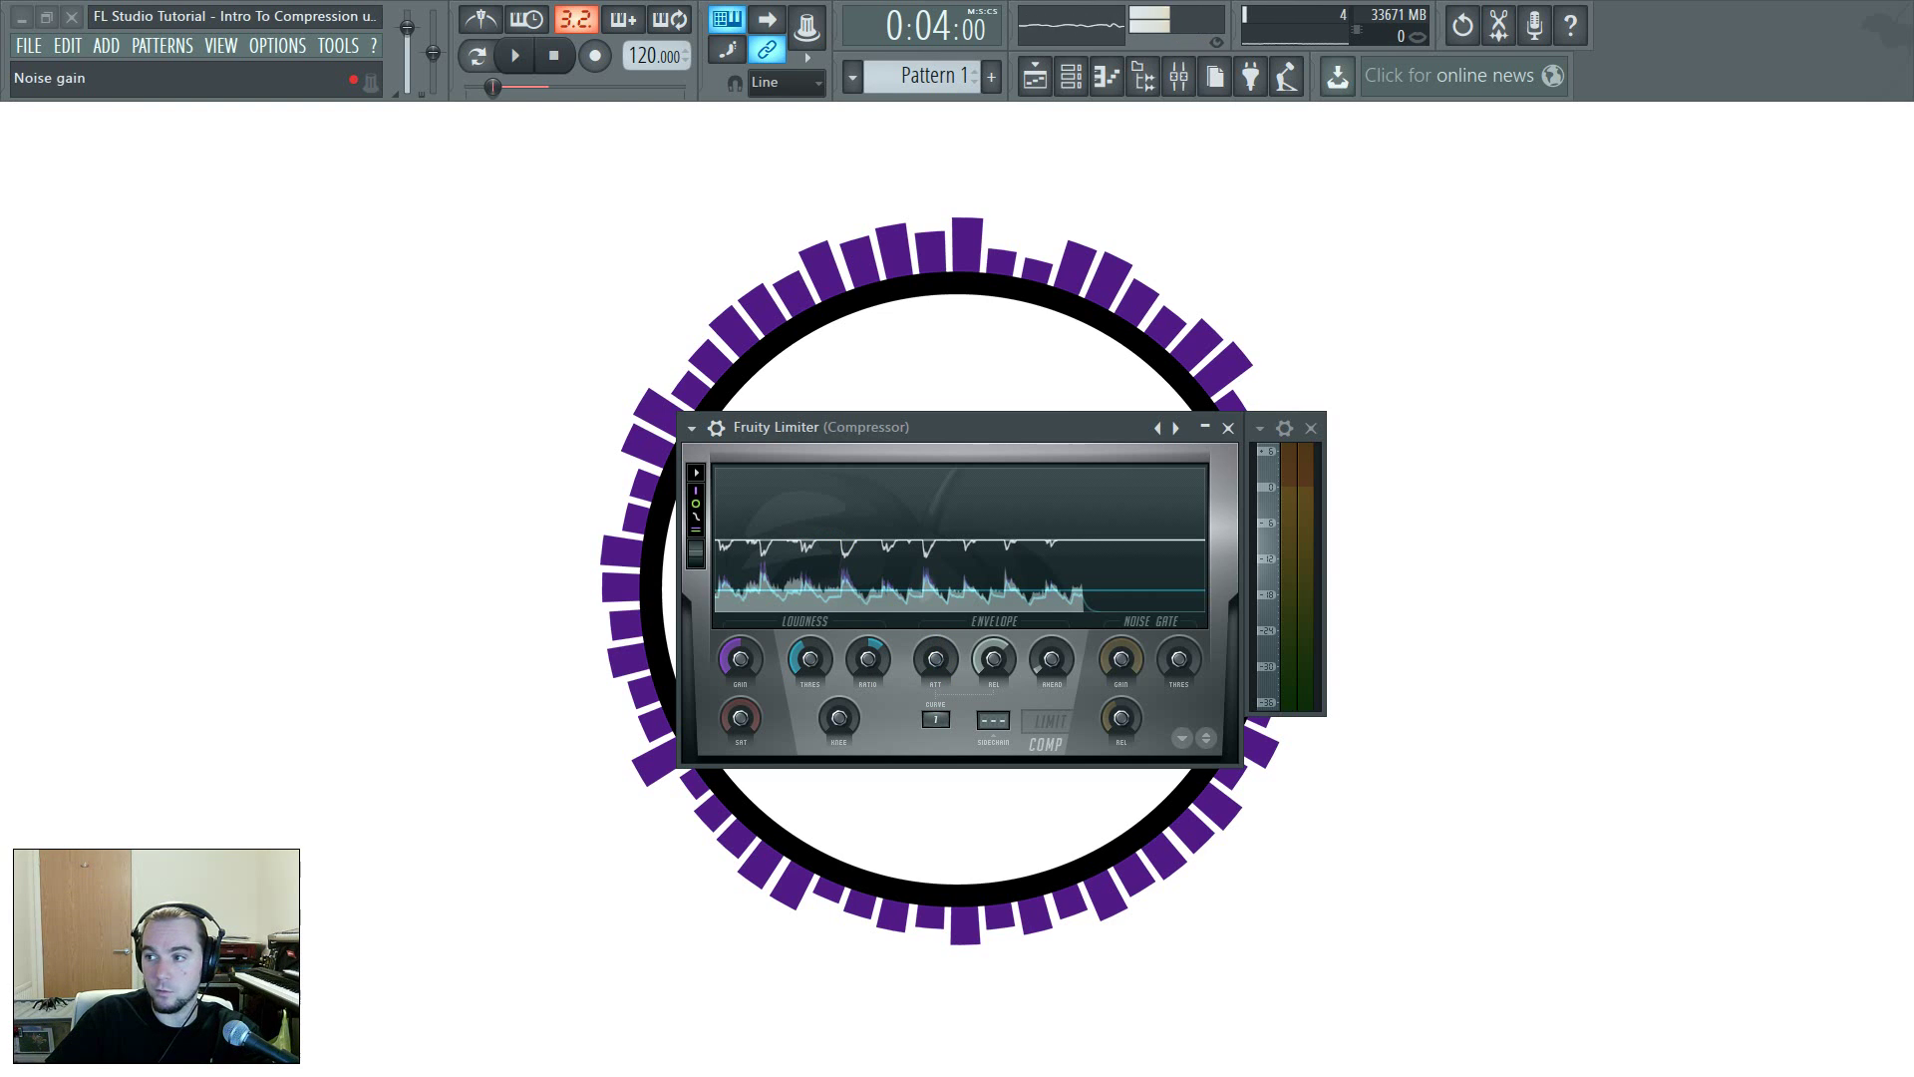
left_click_drag(1913, 289, 548, 231)
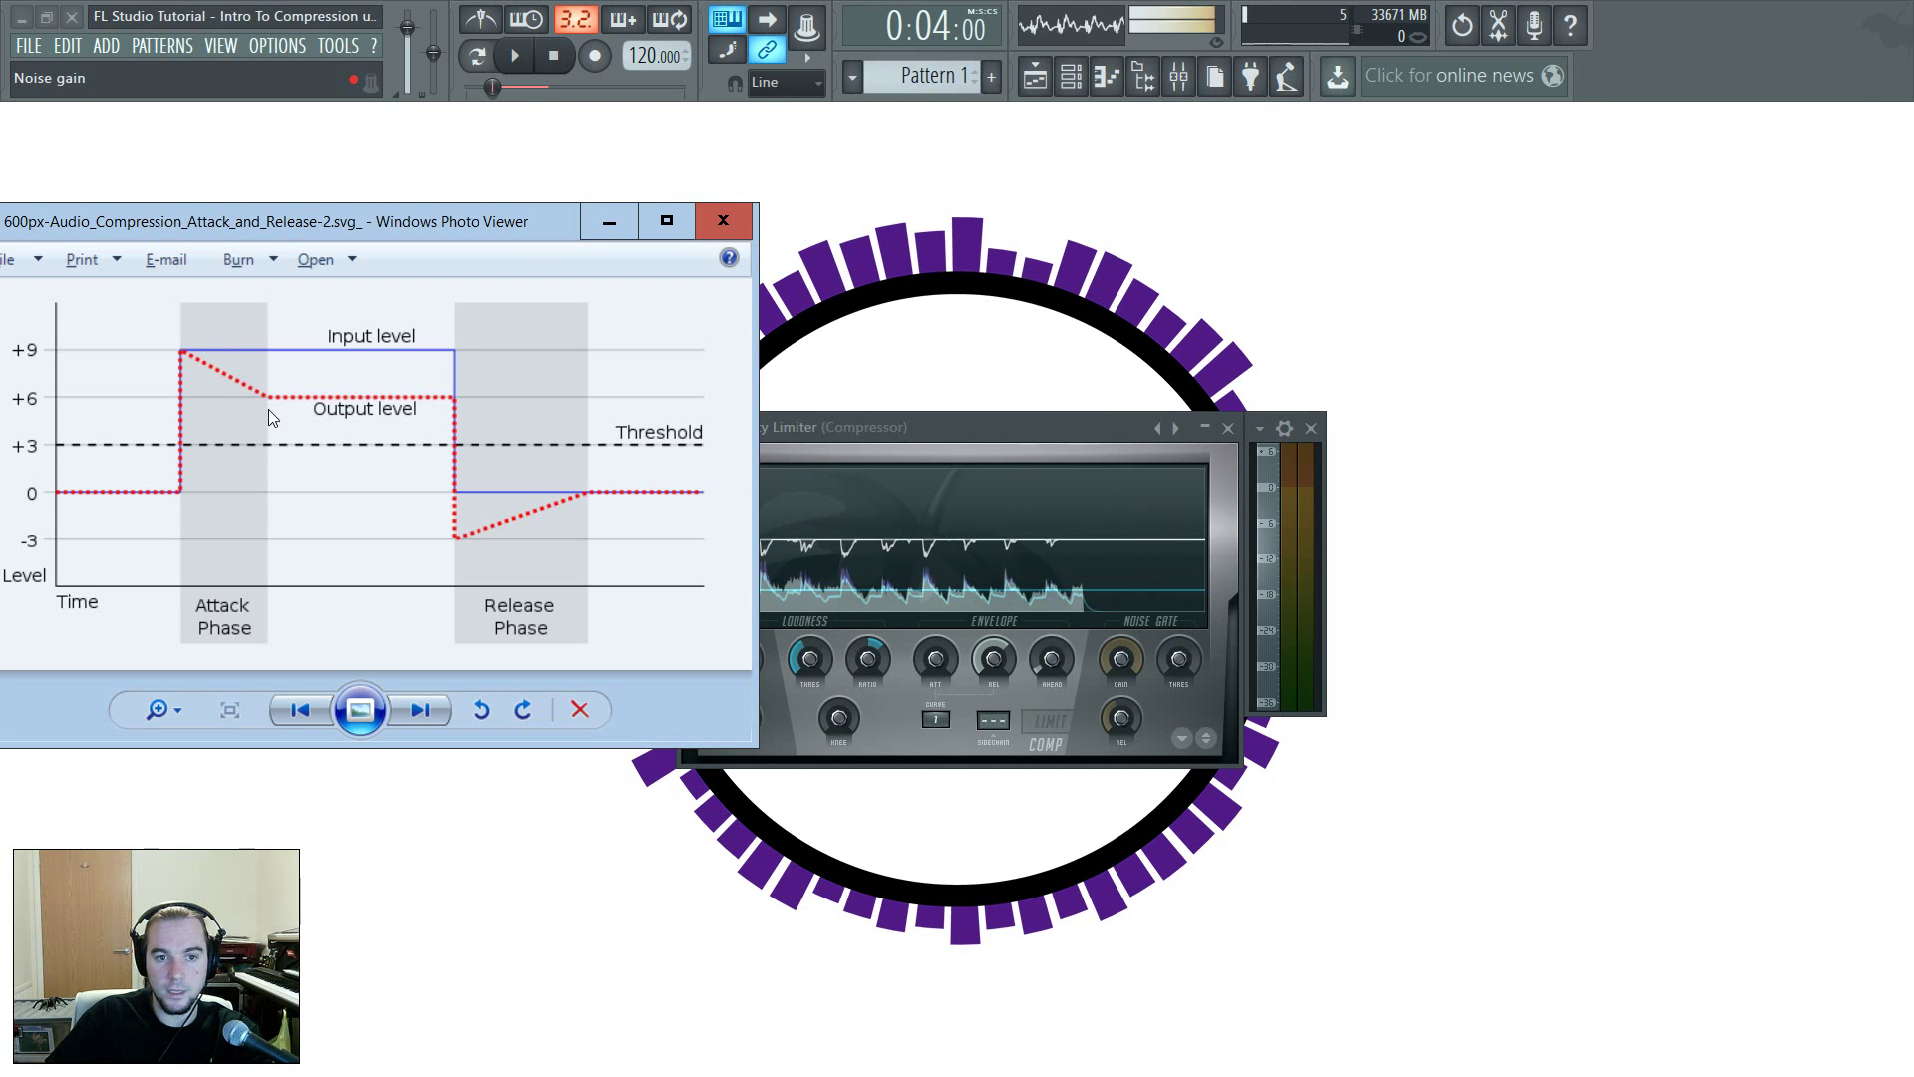
left_click_drag(538, 220, 577, 221)
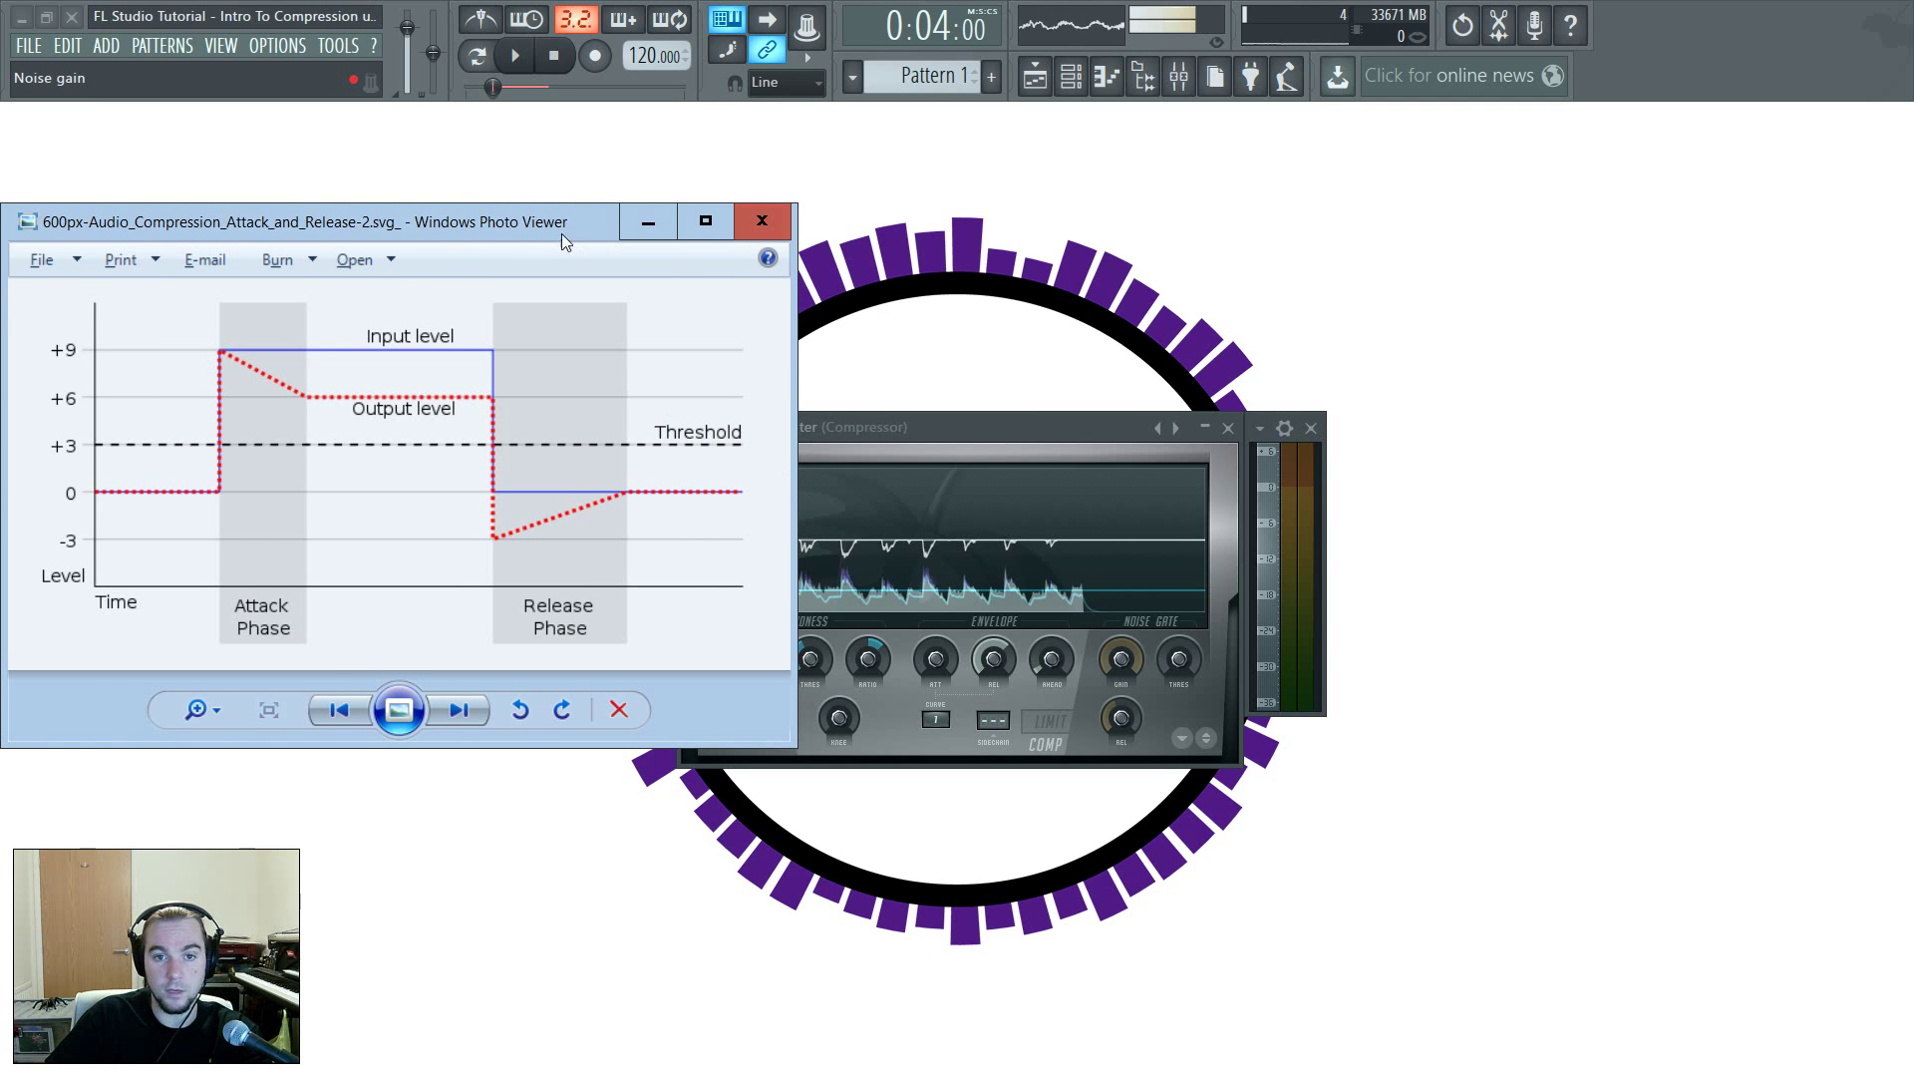
left_click_drag(590, 228, 1913, 334)
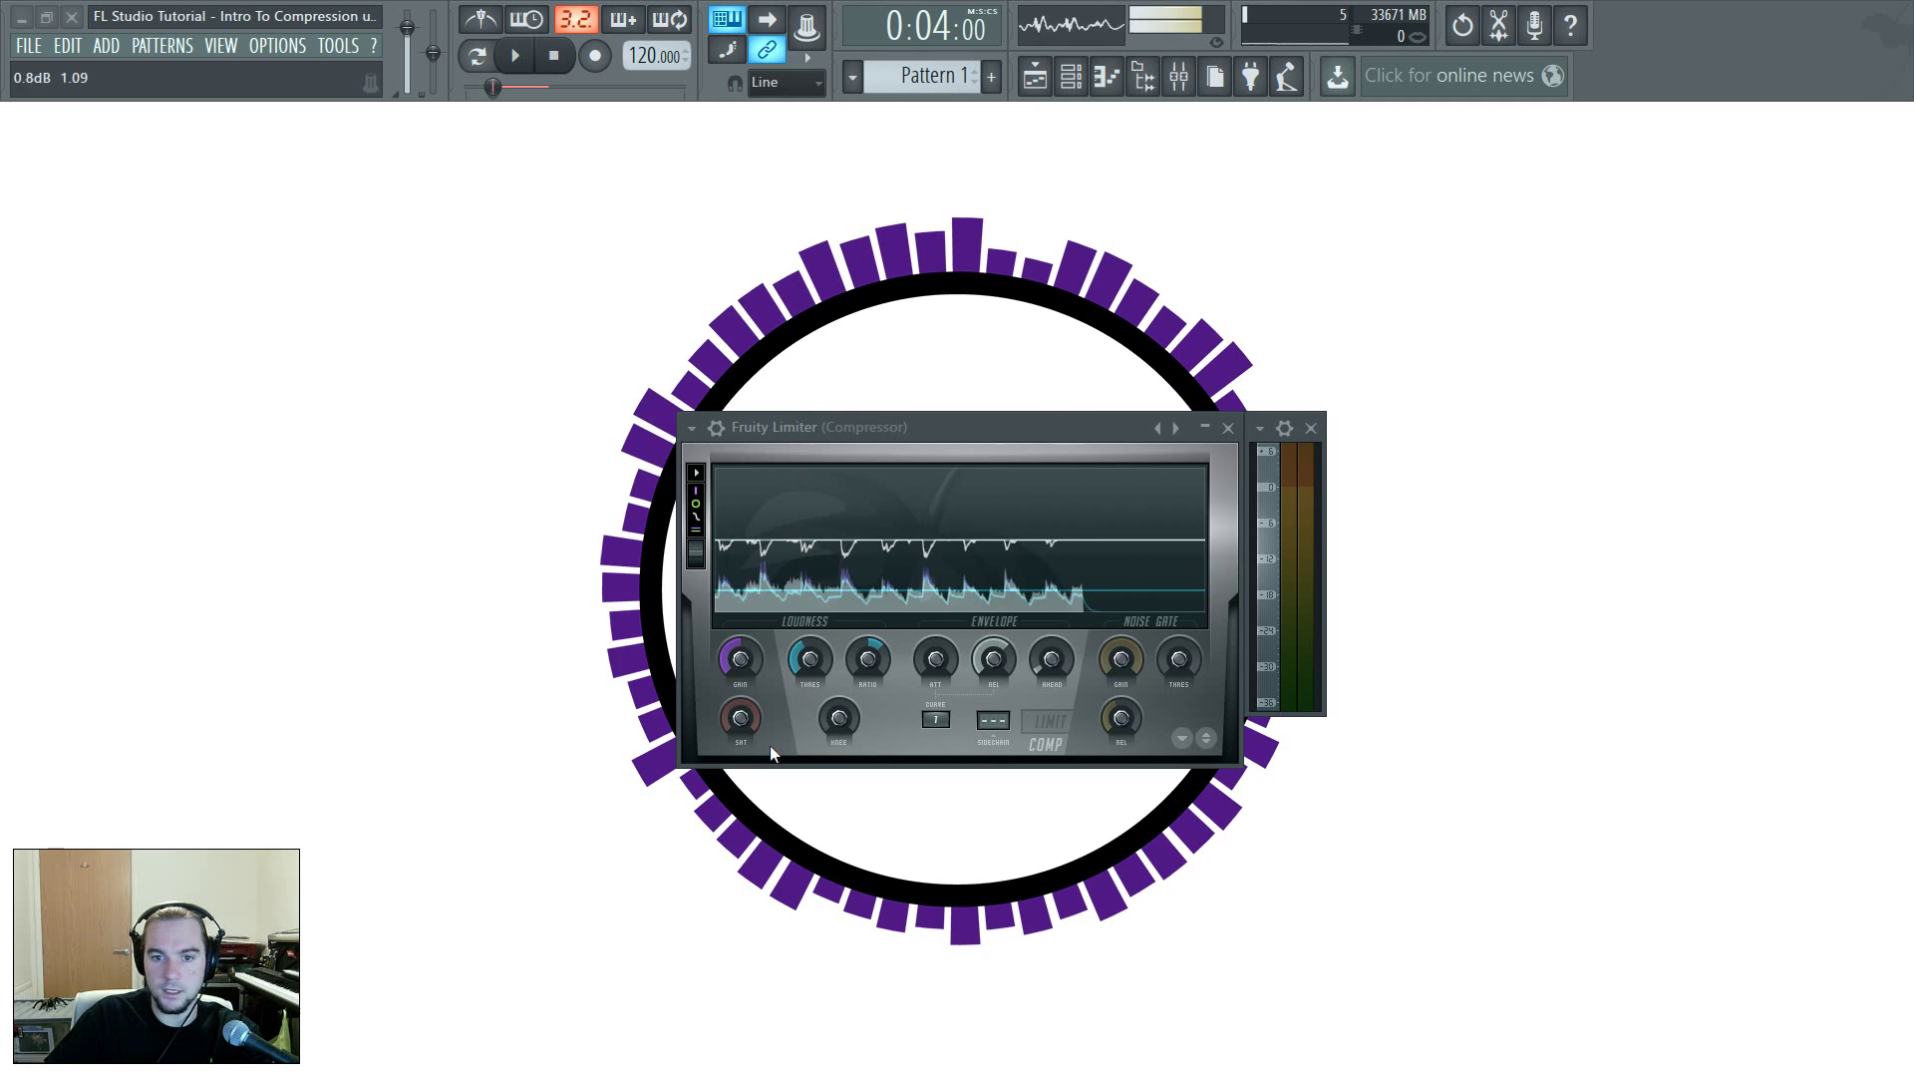
left_click(944, 666)
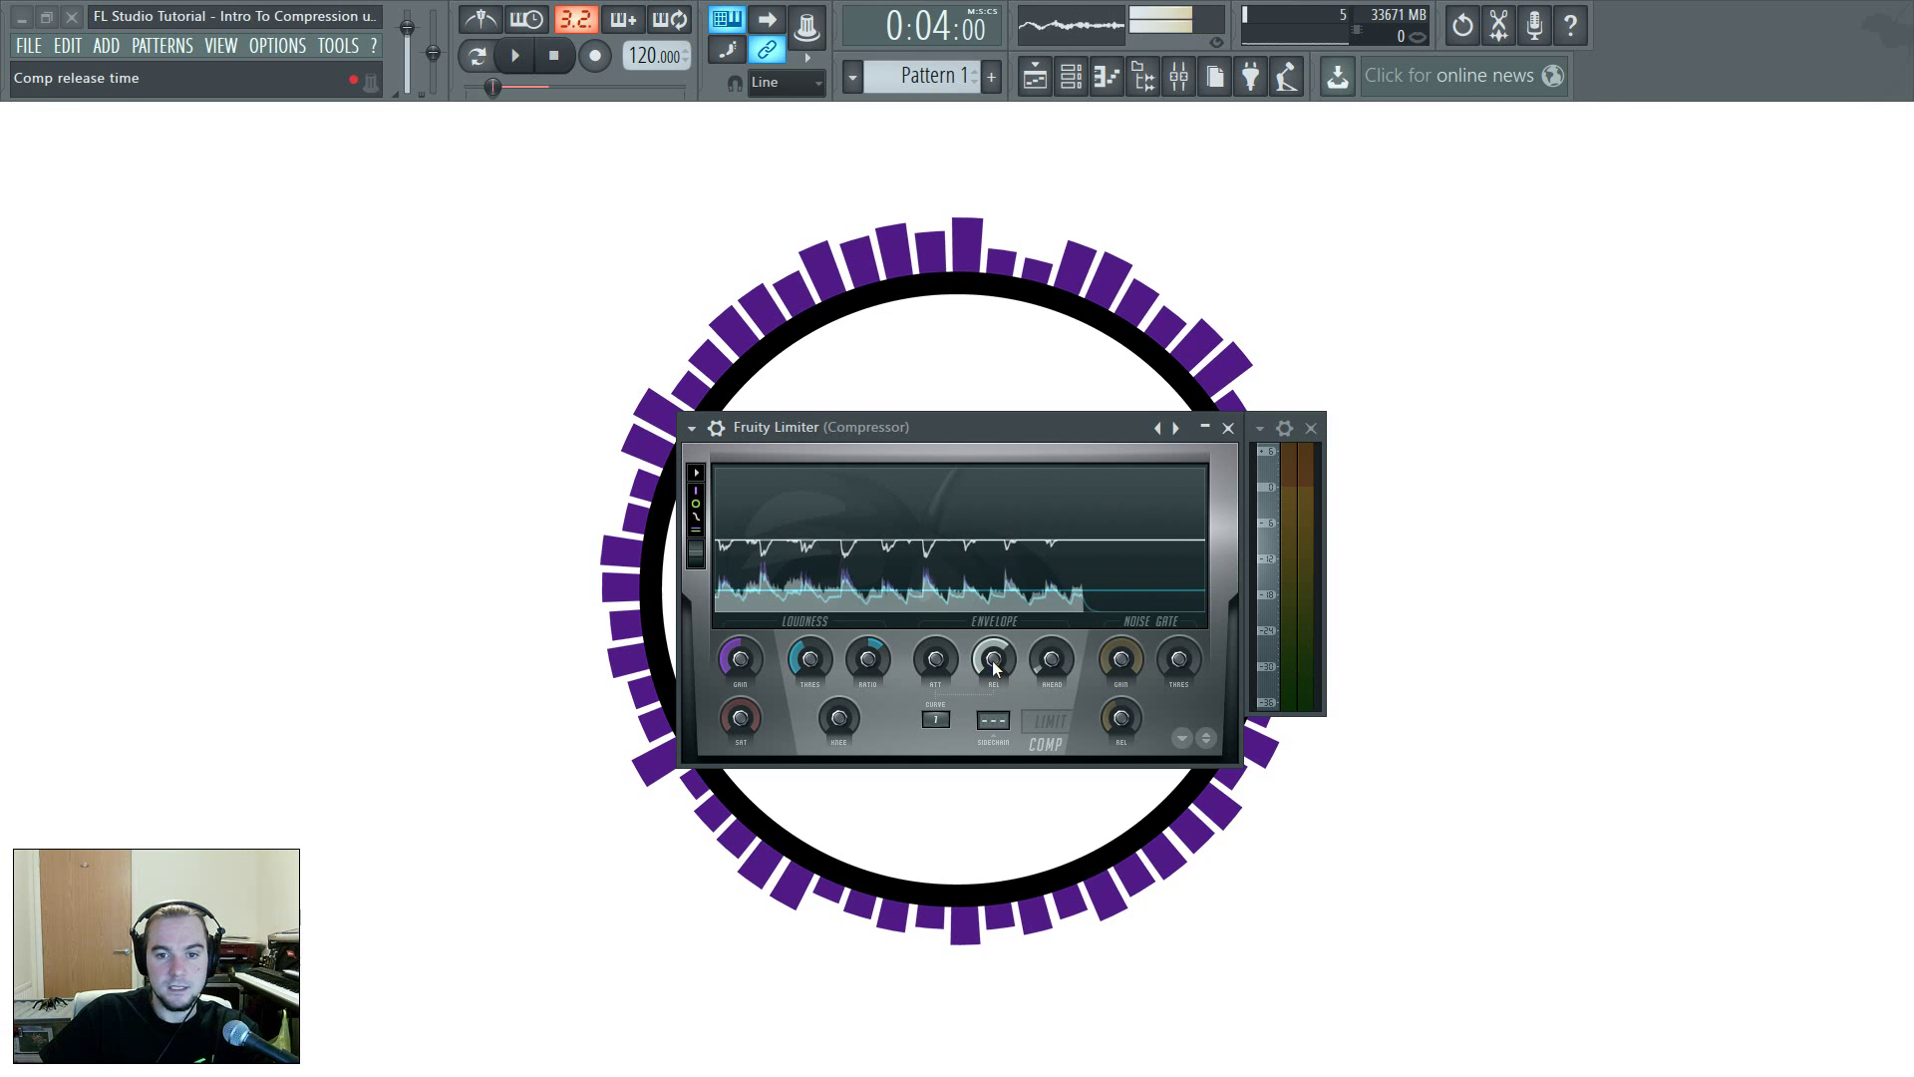
left_click_drag(995, 666, 995, 658)
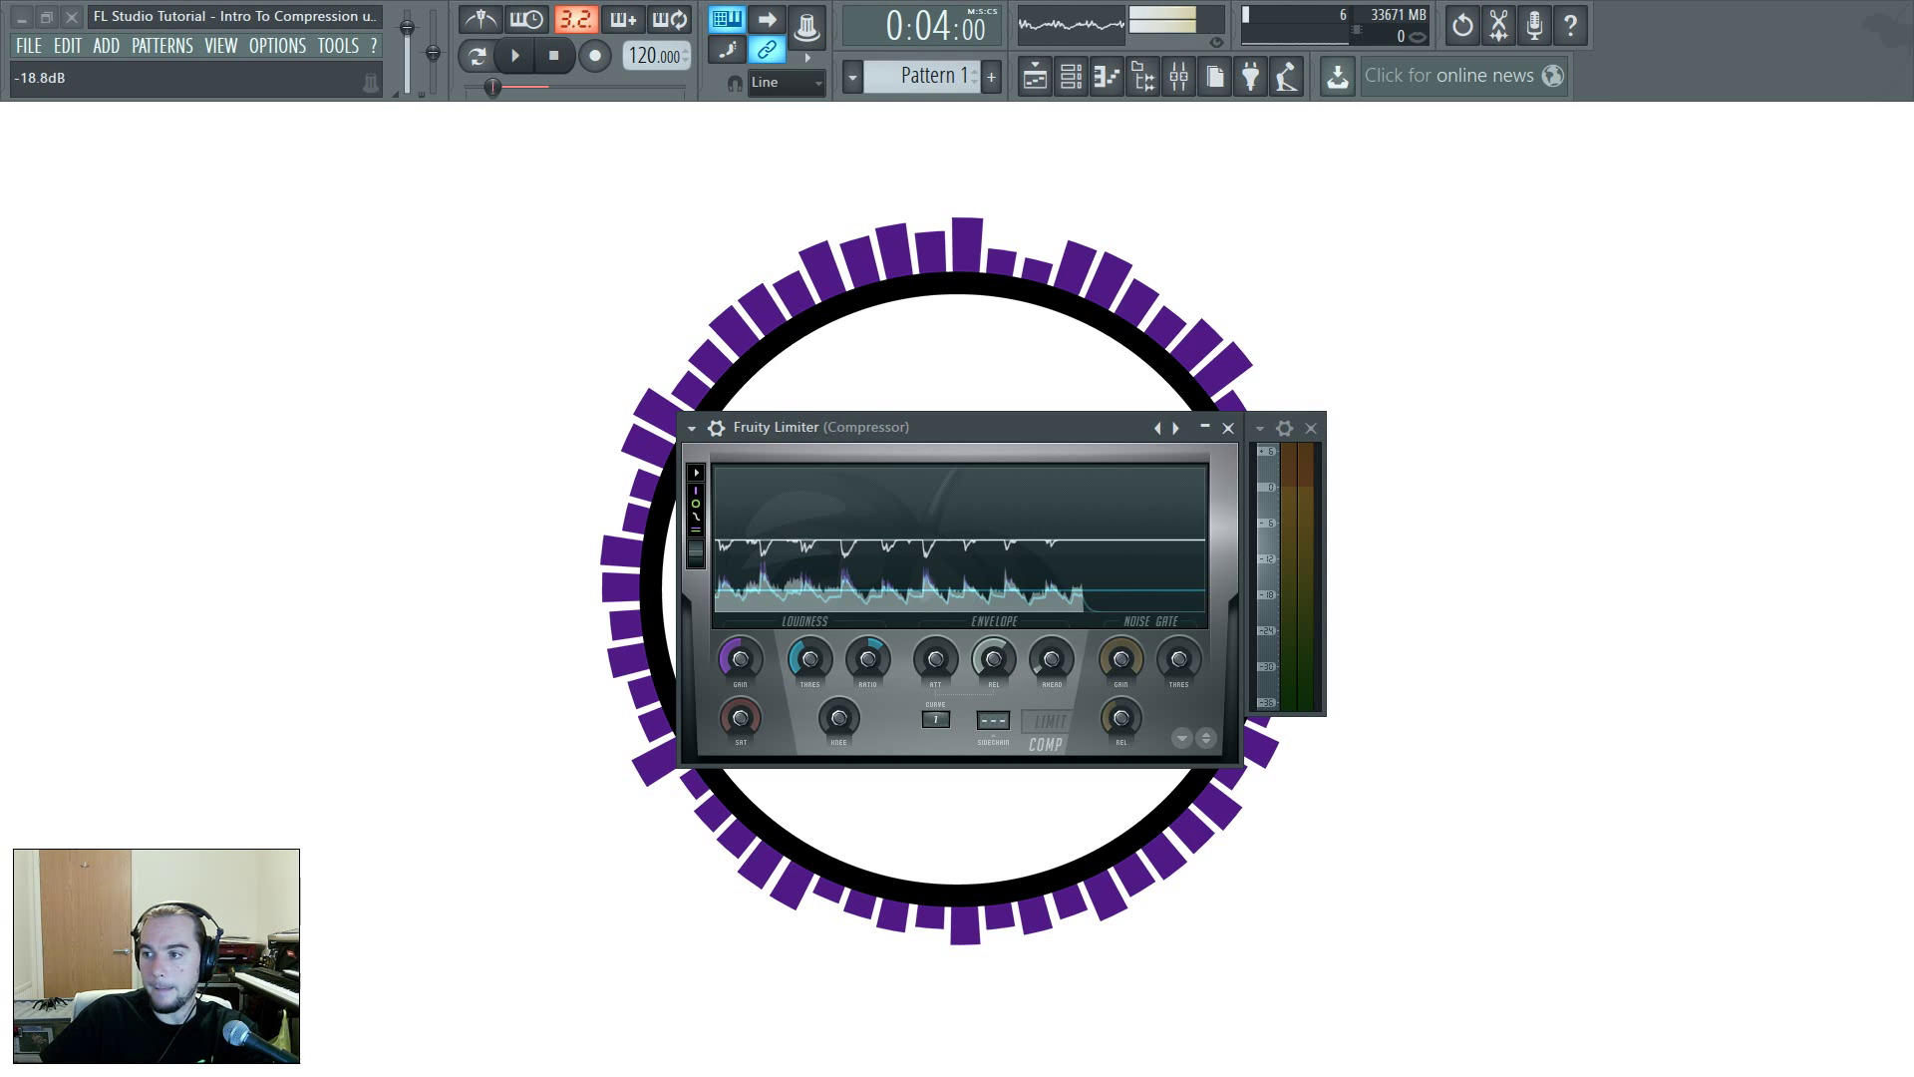
left_click_drag(1913, 249, 873, 353)
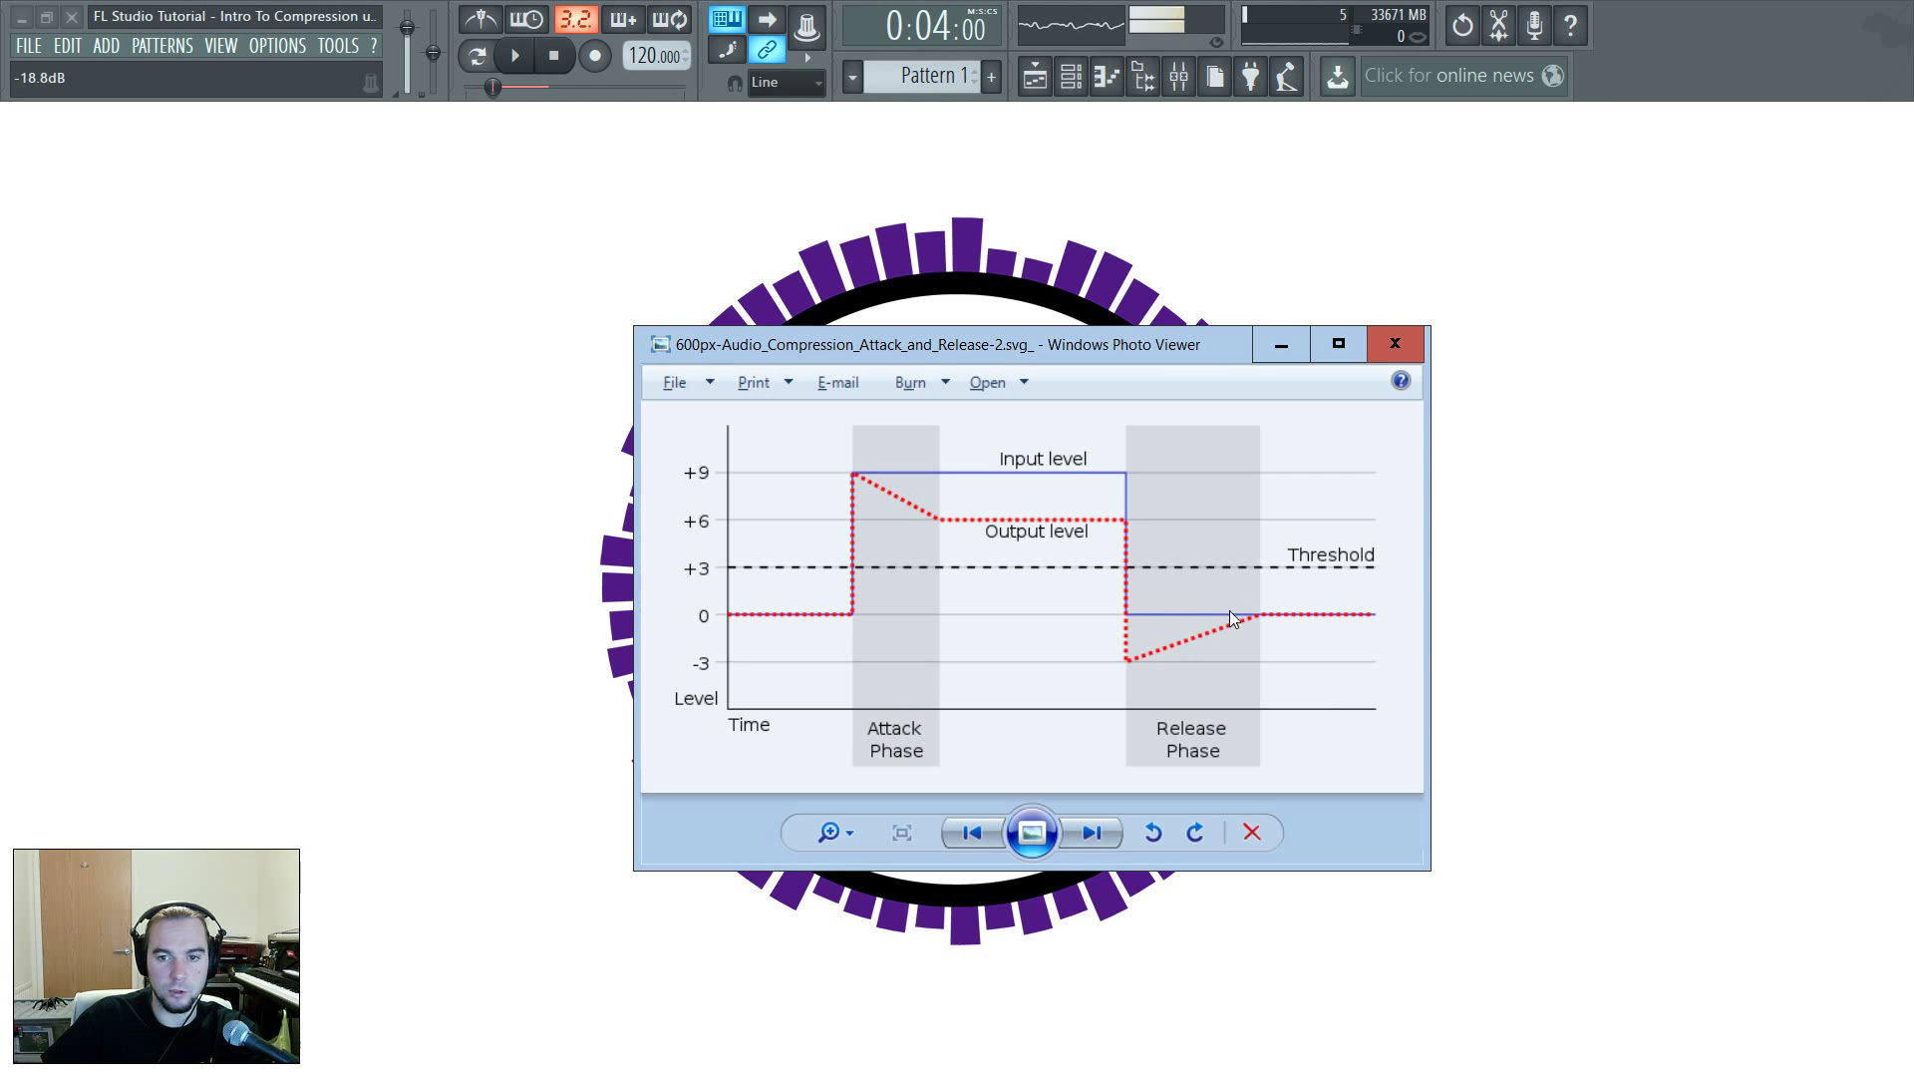
left_click_drag(1225, 356, 1913, 250)
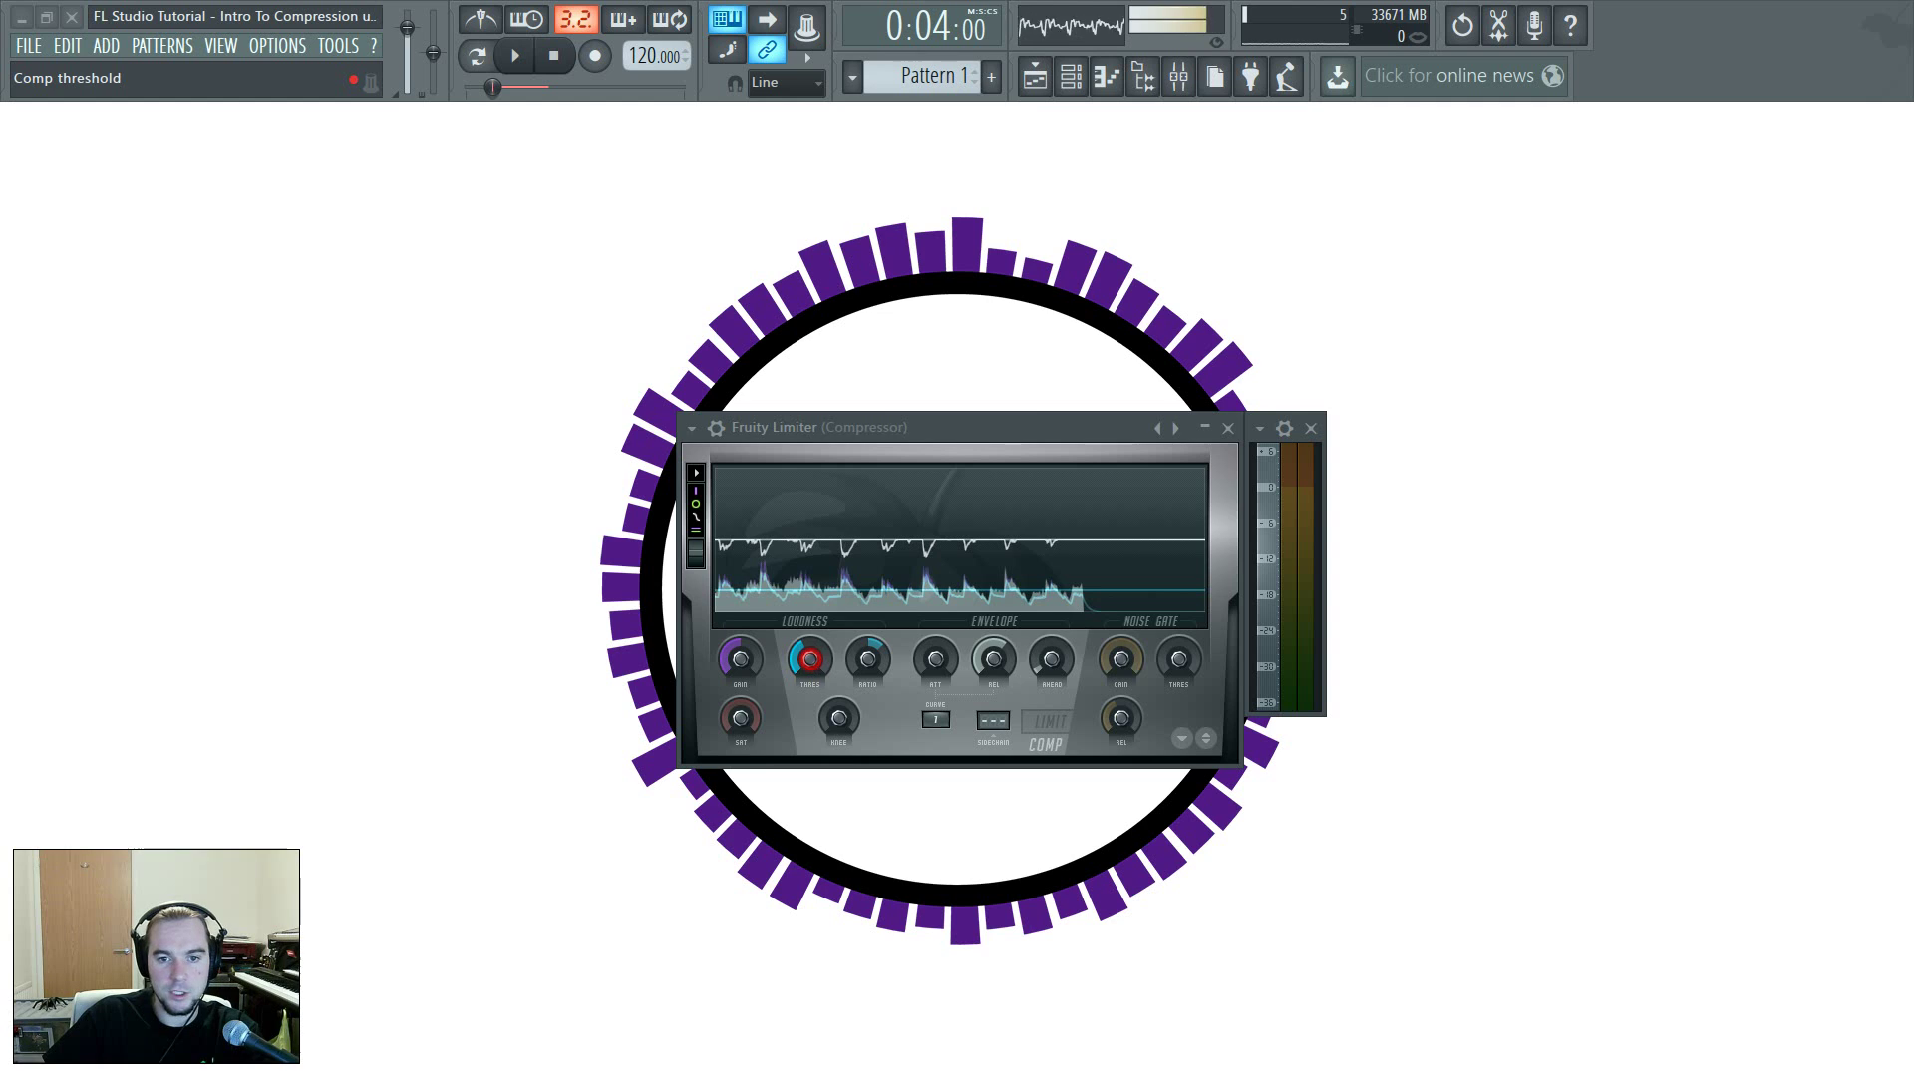
Lower the compressor's threshold further into the waveform and play the song
left_click(810, 658)
left_click_drag(810, 658, 809, 666)
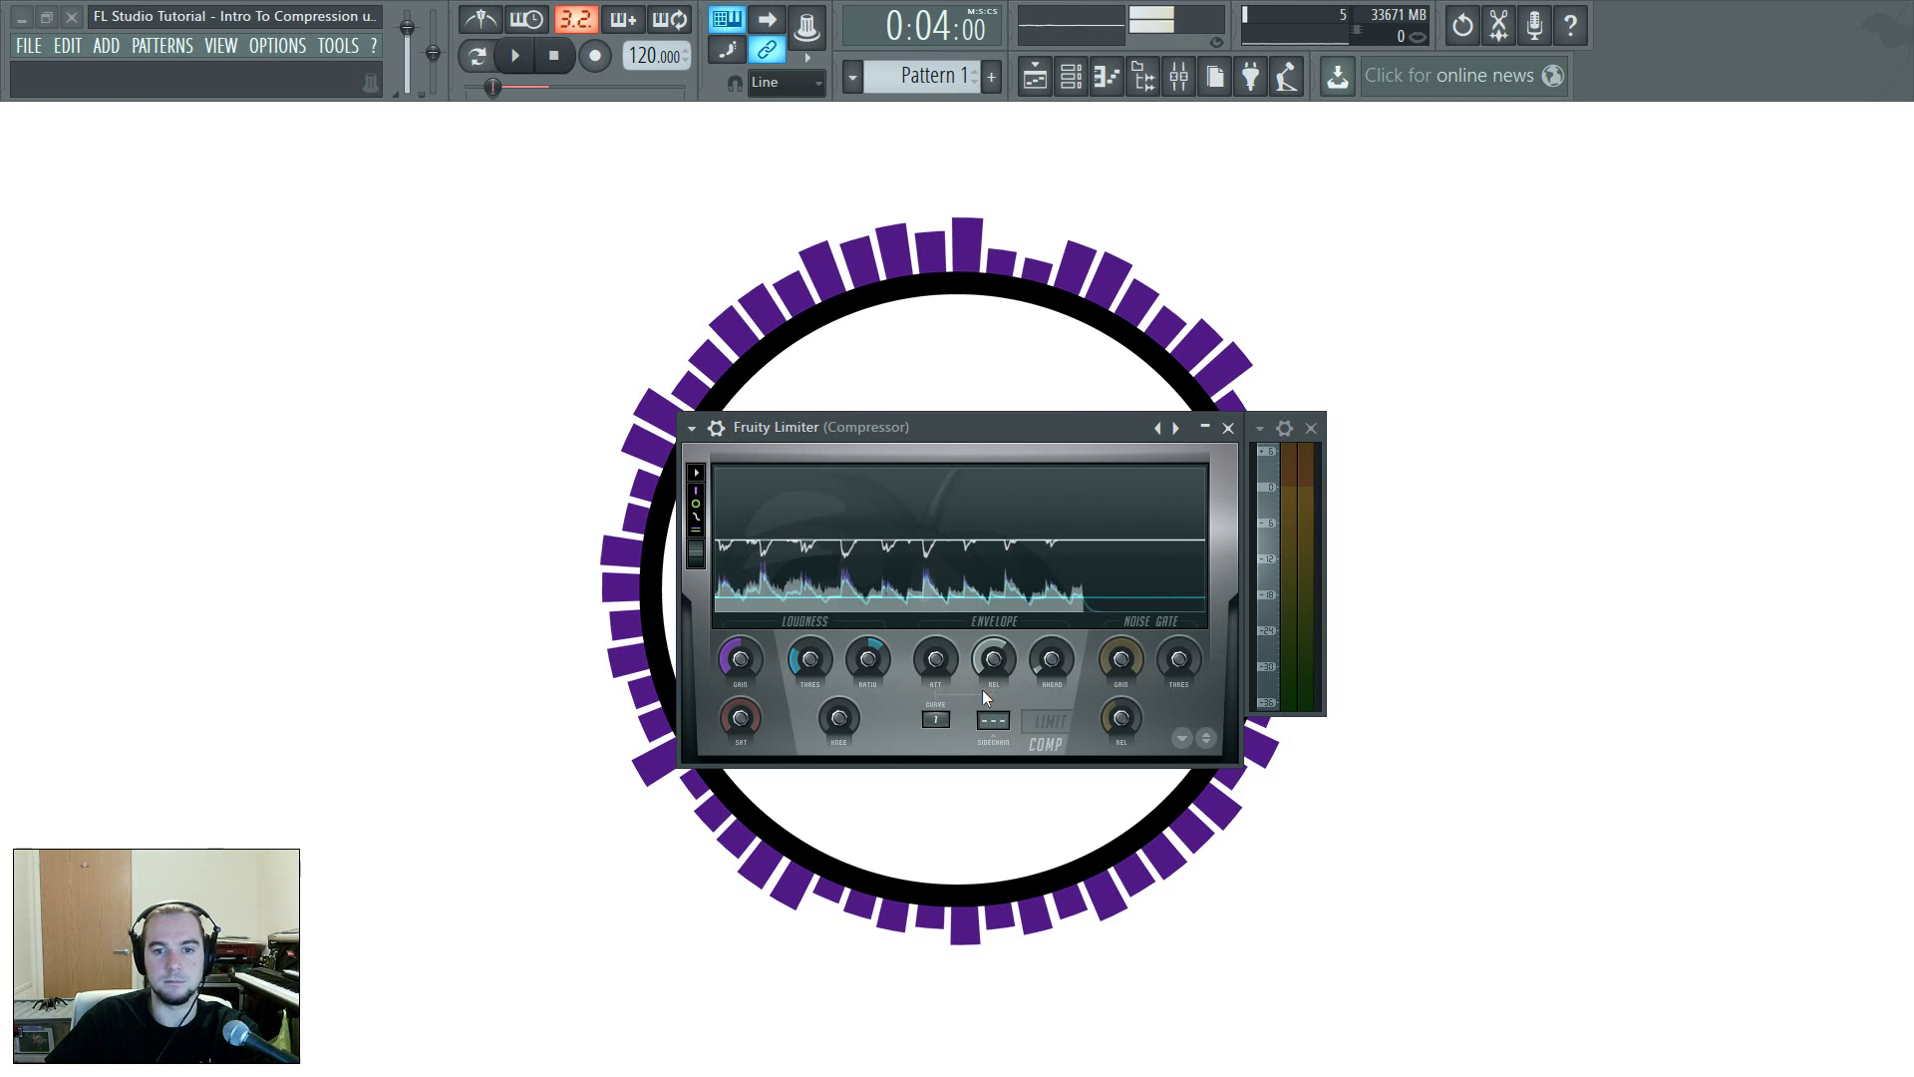
key("space")
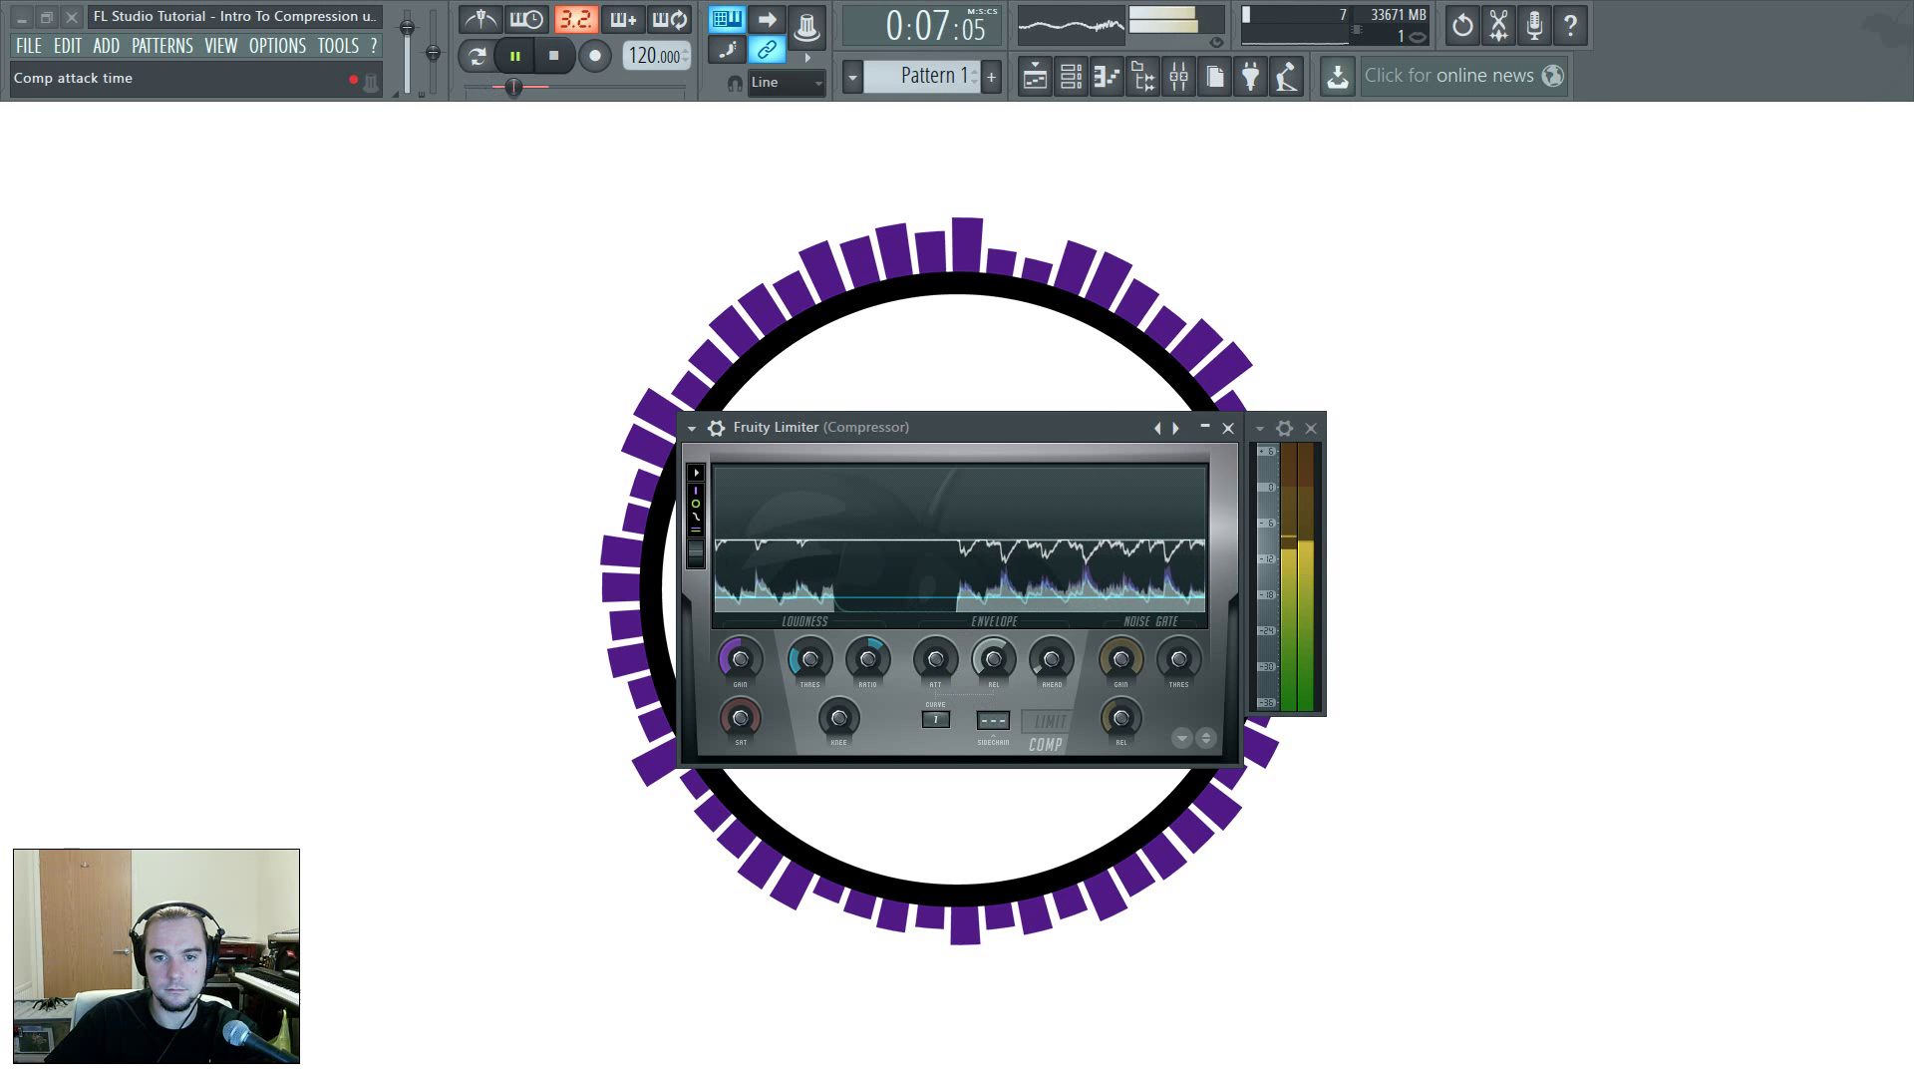
Compare an attack time of about 56 ms with the minimum and lengthen the release during playback
left_click_drag(936, 659, 936, 590)
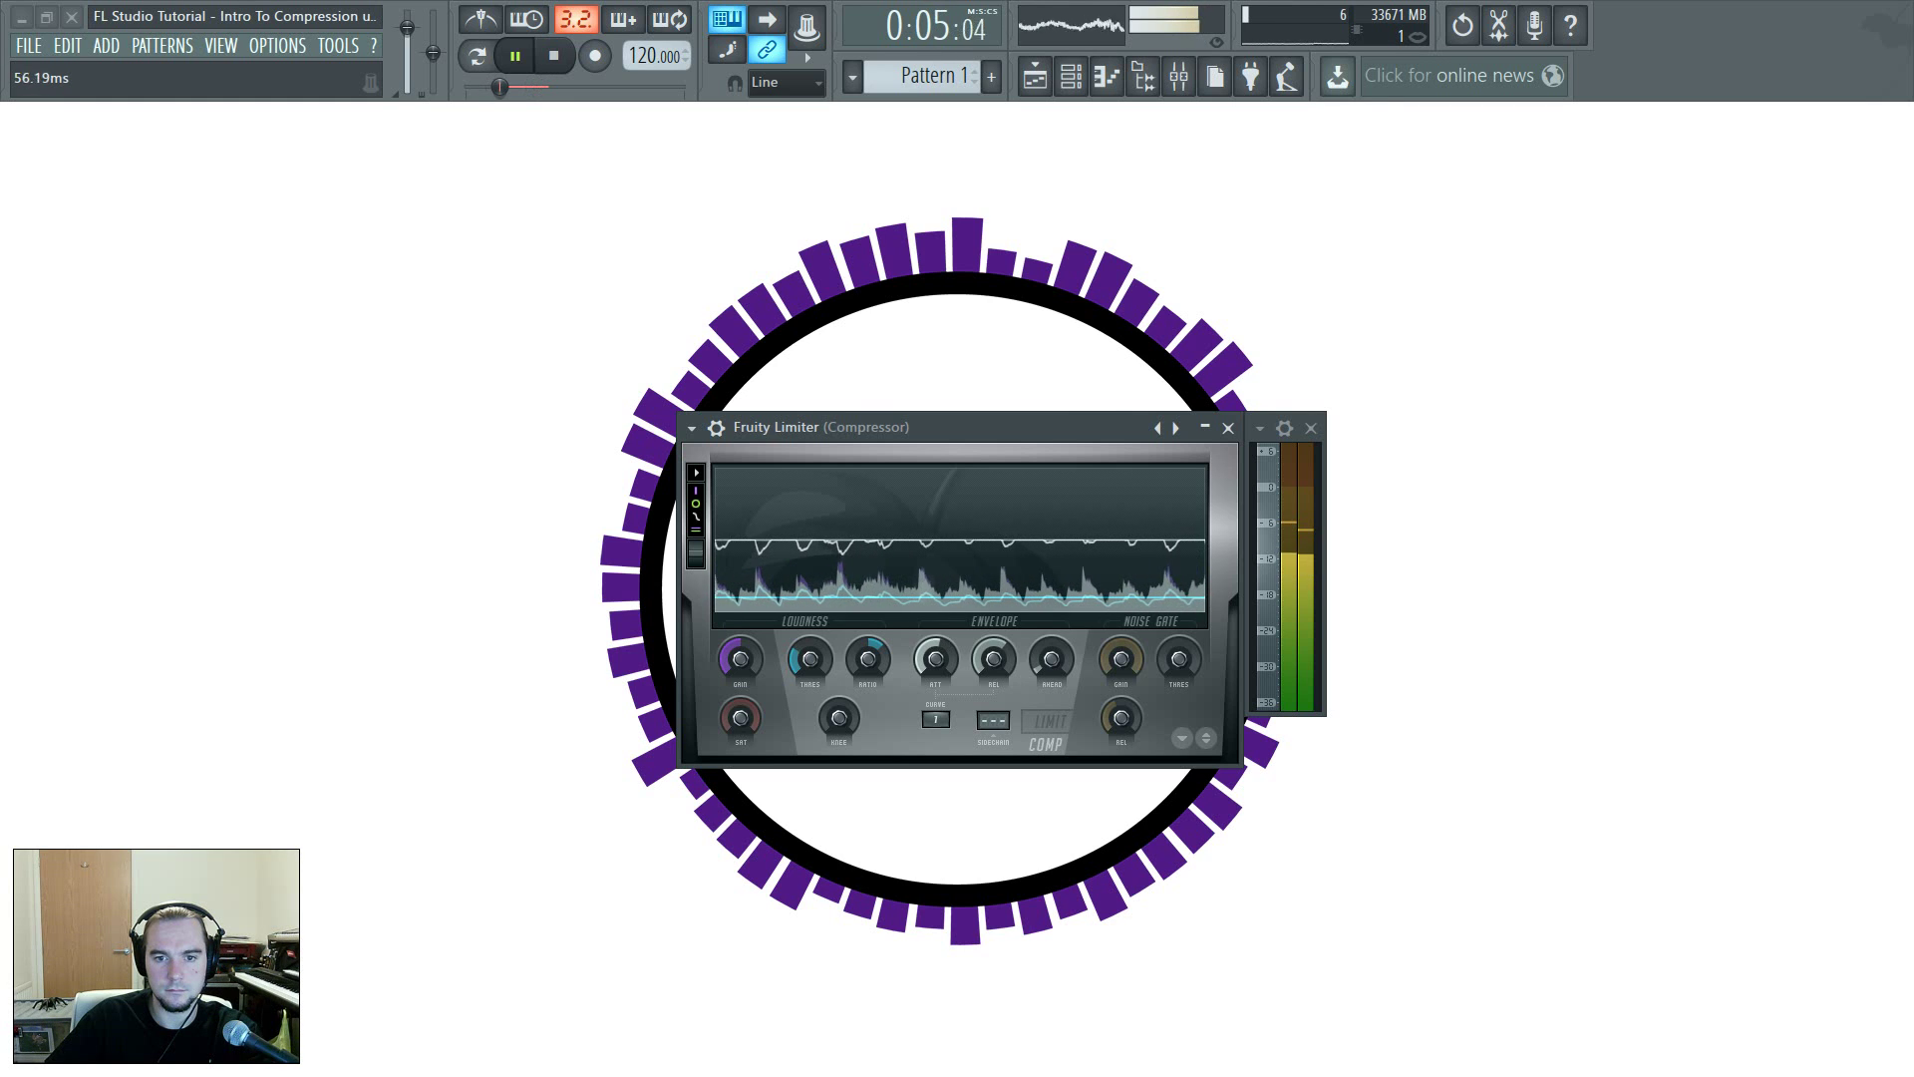
left_click_drag(937, 658, 994, 651)
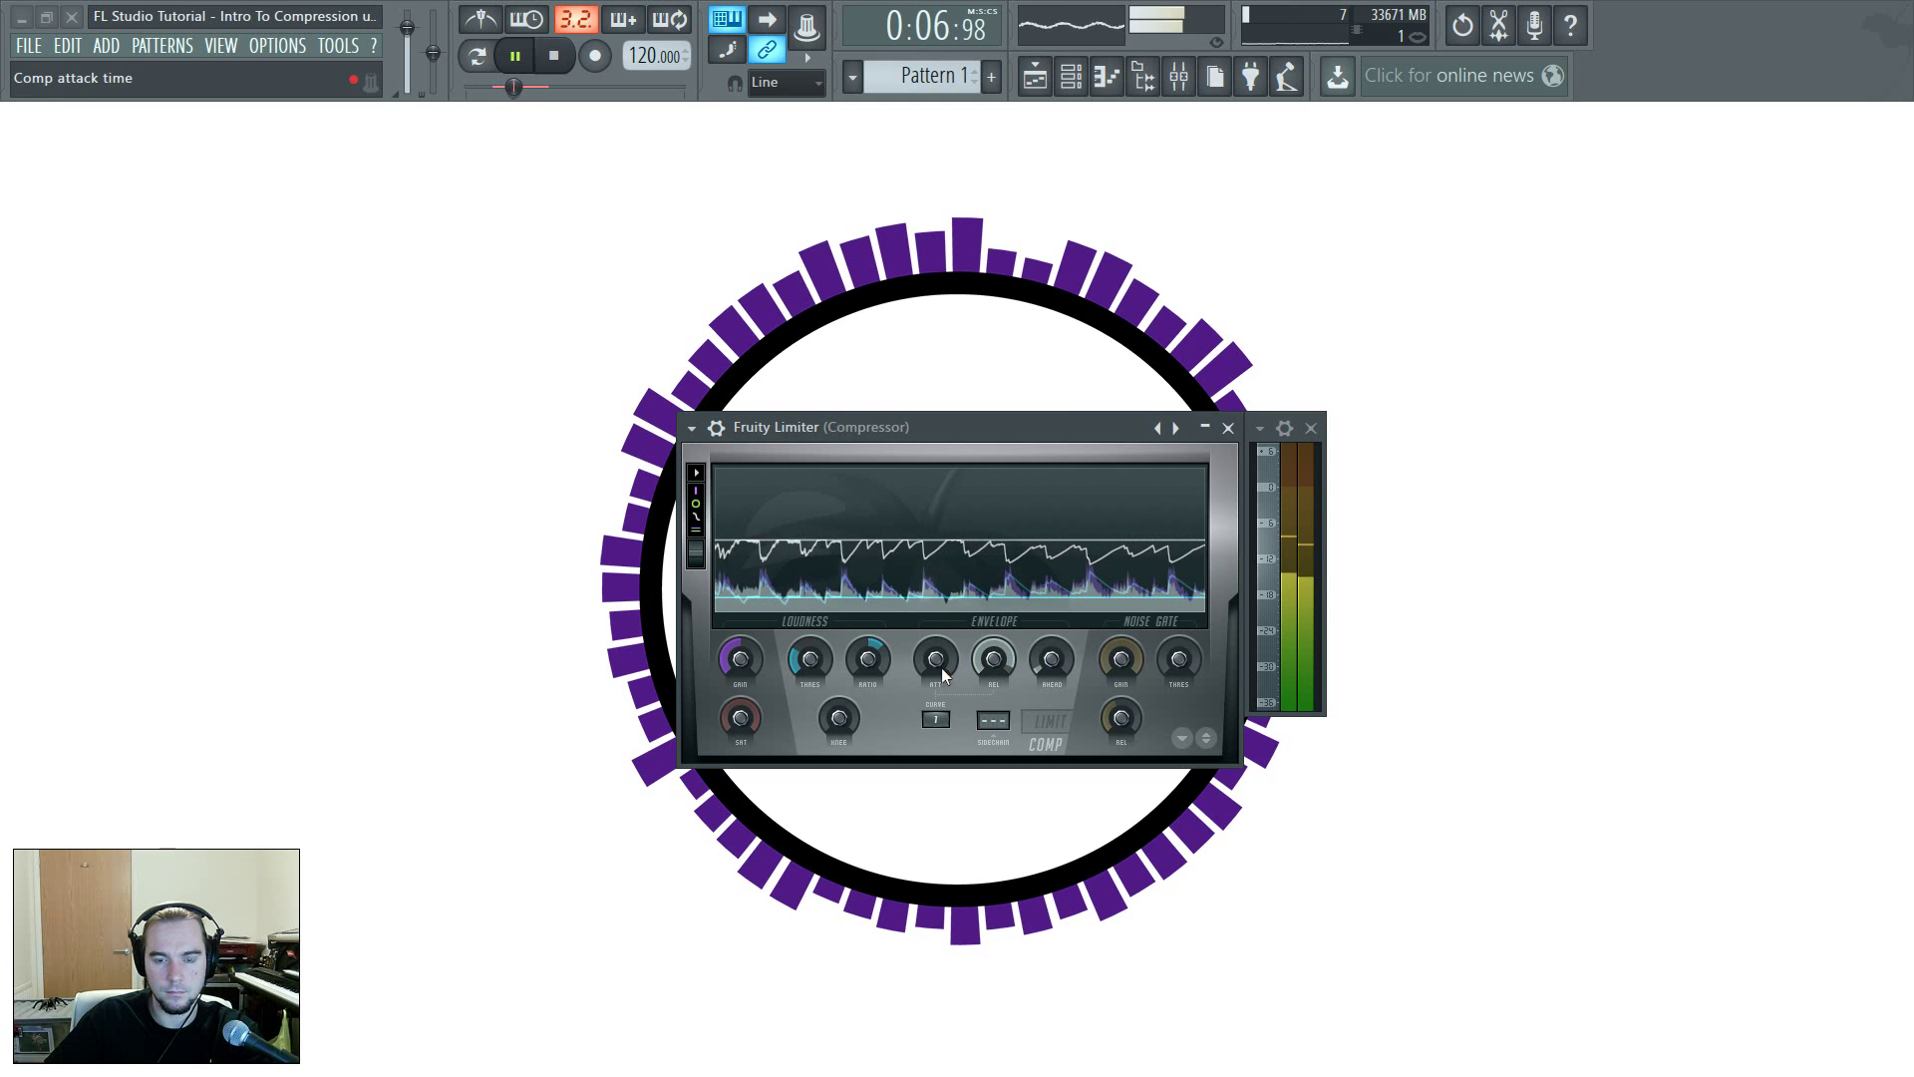
key("space")
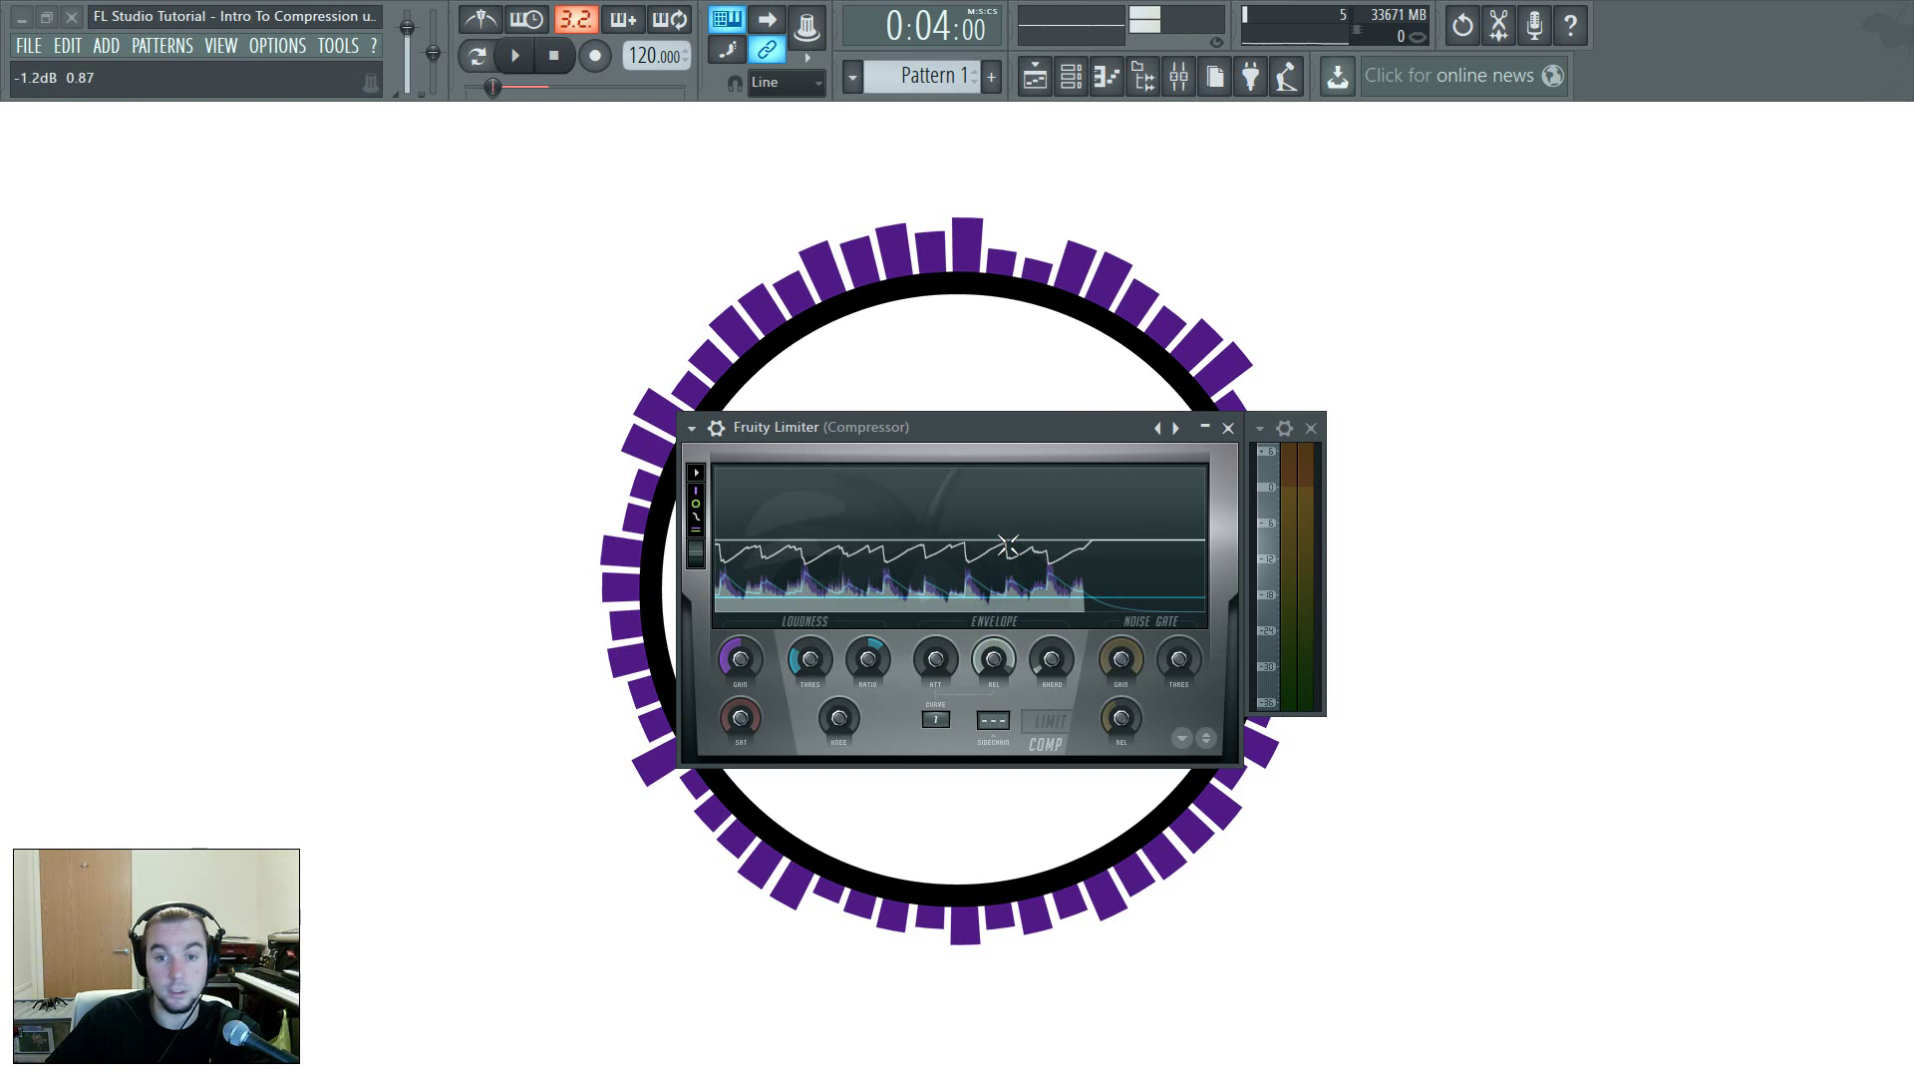
Shorten the compressor's release time and readjust its threshold and ratio slightly upward
left_click(994, 658)
left_click_drag(994, 658, 994, 682)
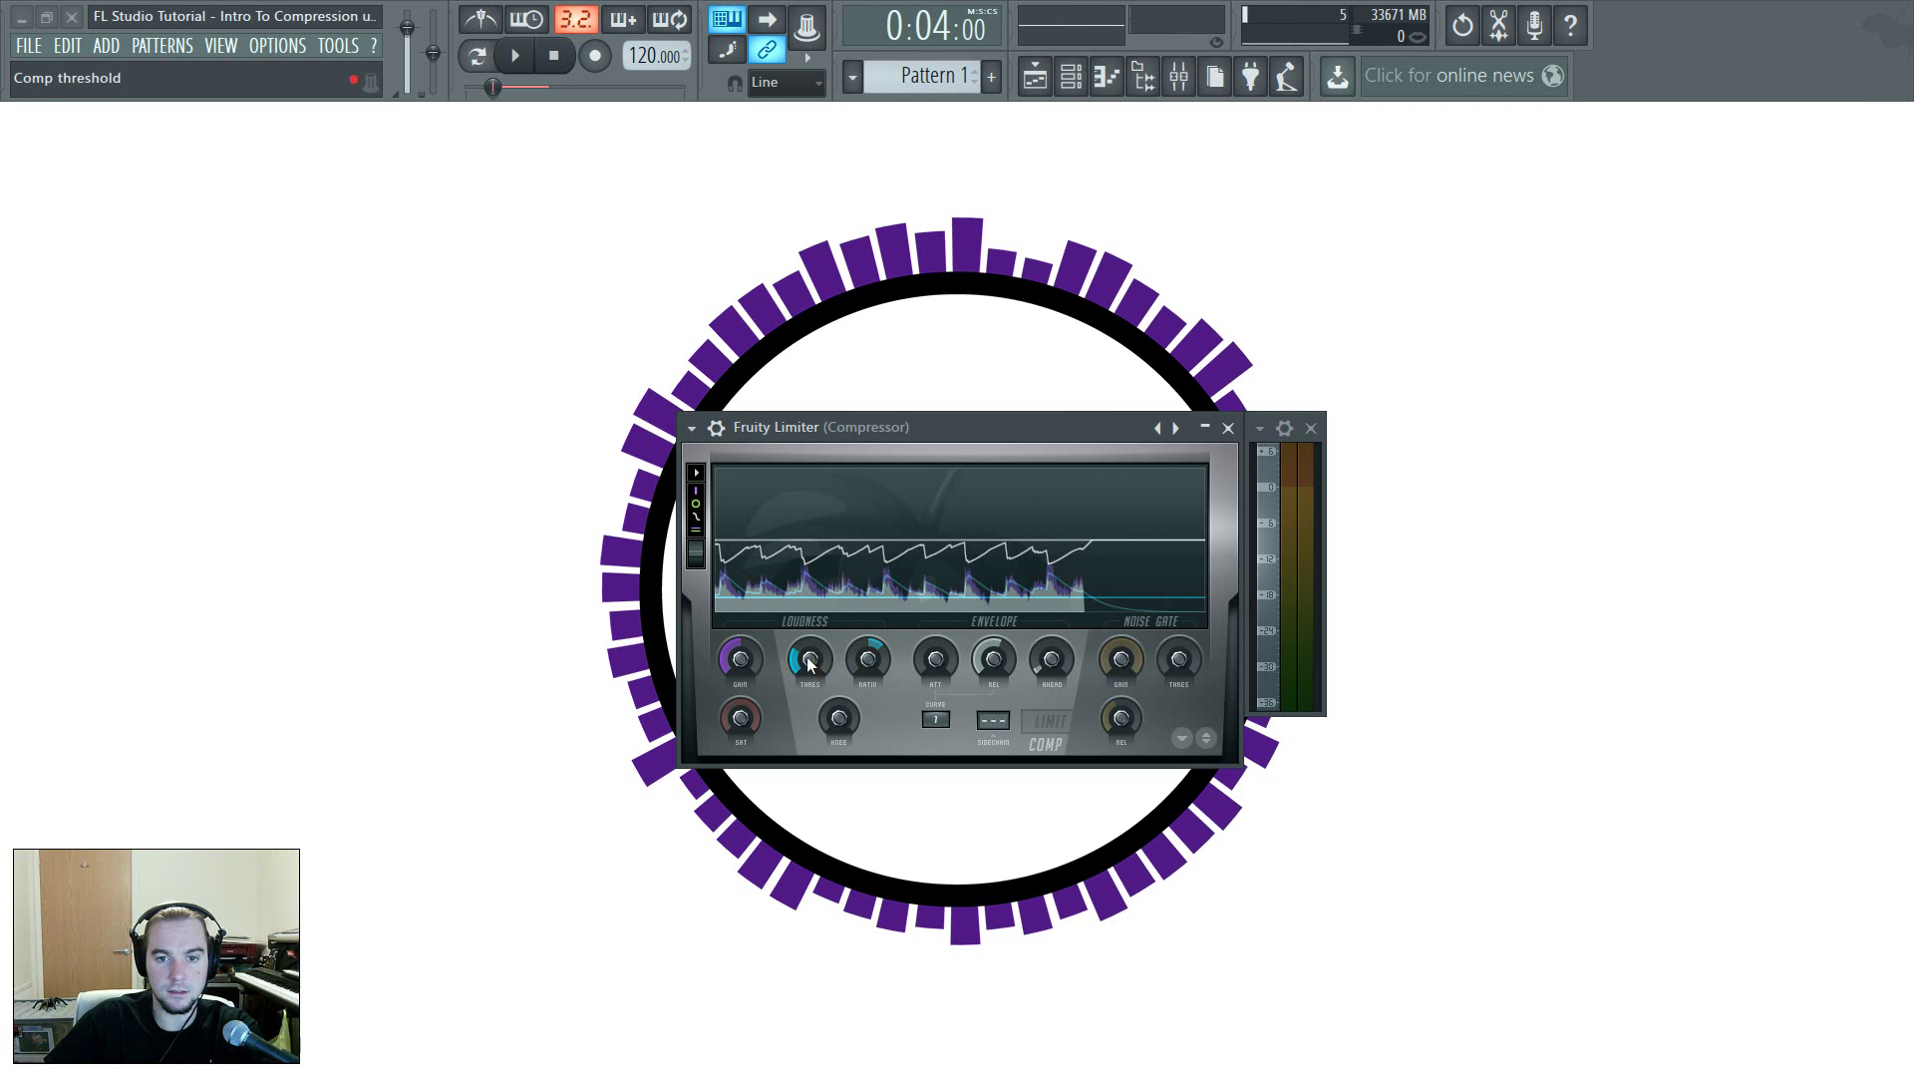
left_click_drag(809, 666, 868, 649)
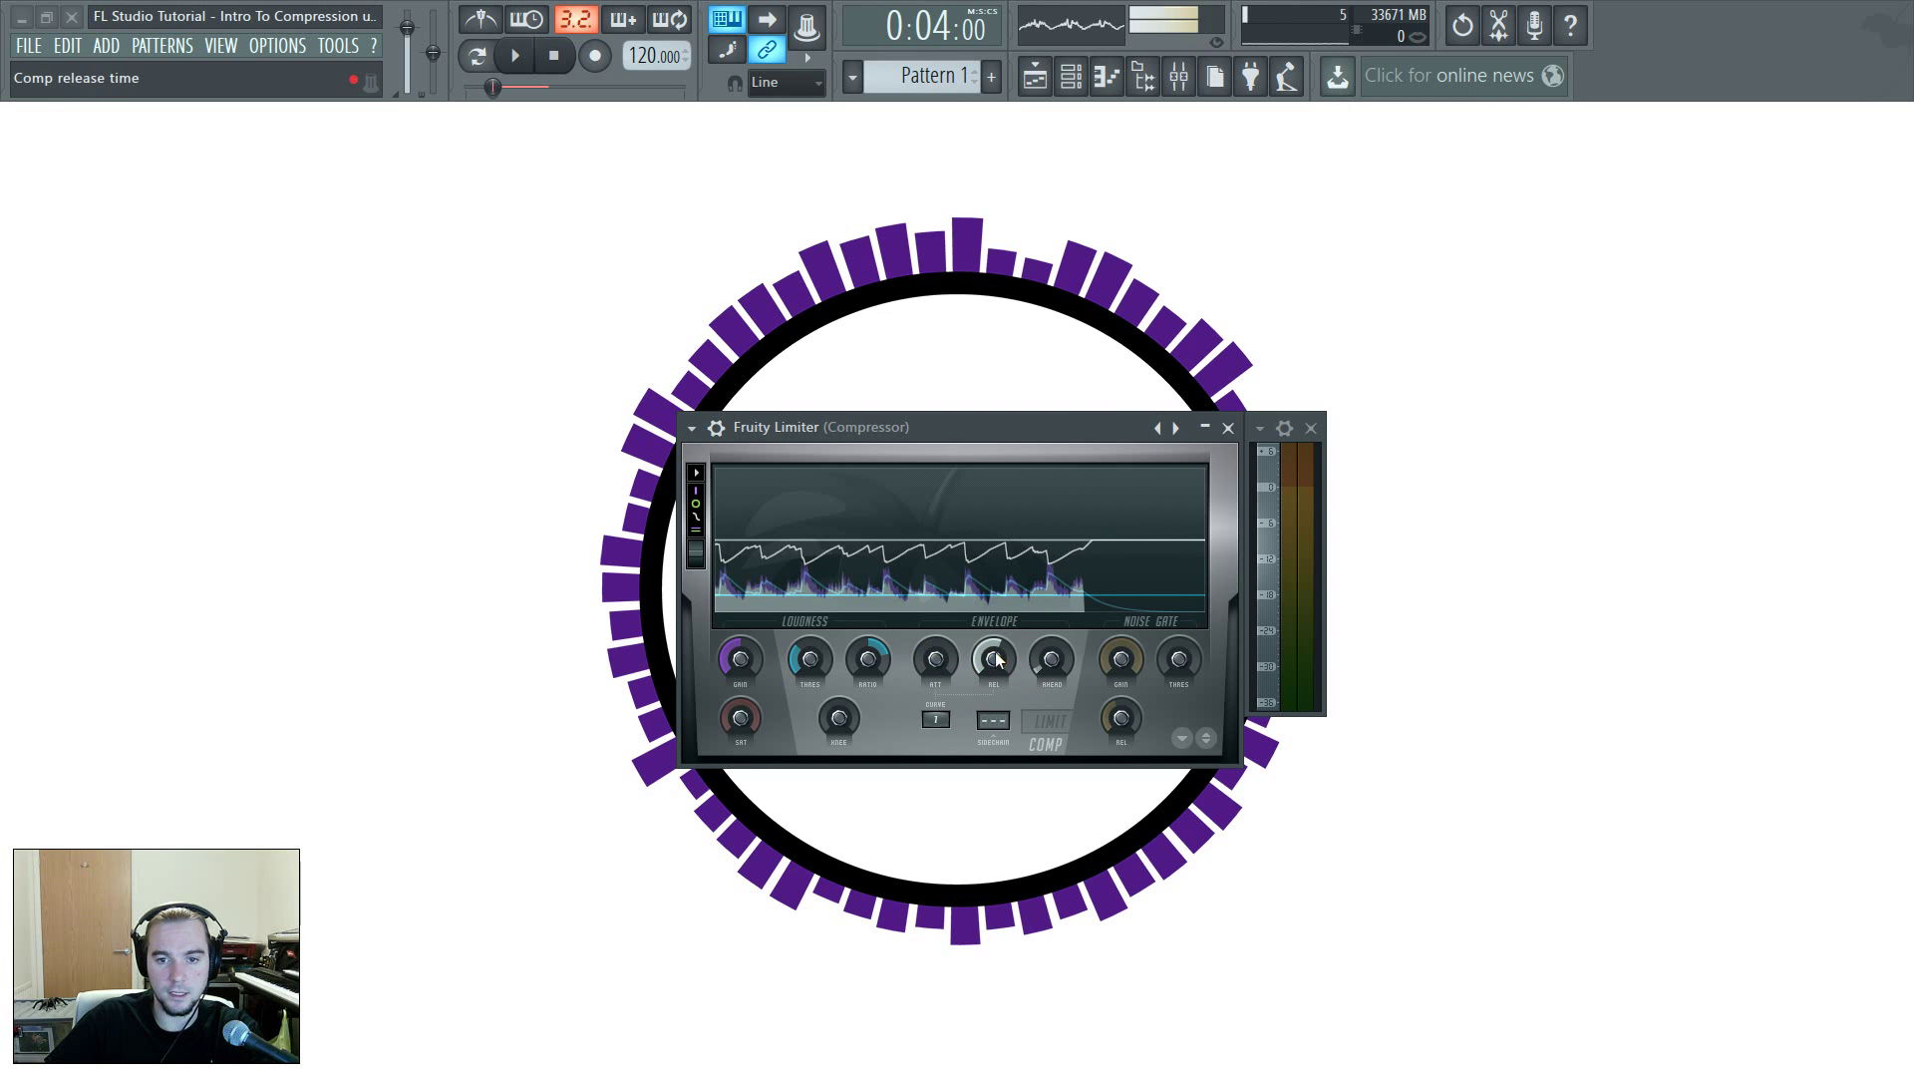
Play the song and shorten the compressor's release time to about 134 ms during playback
key("space")
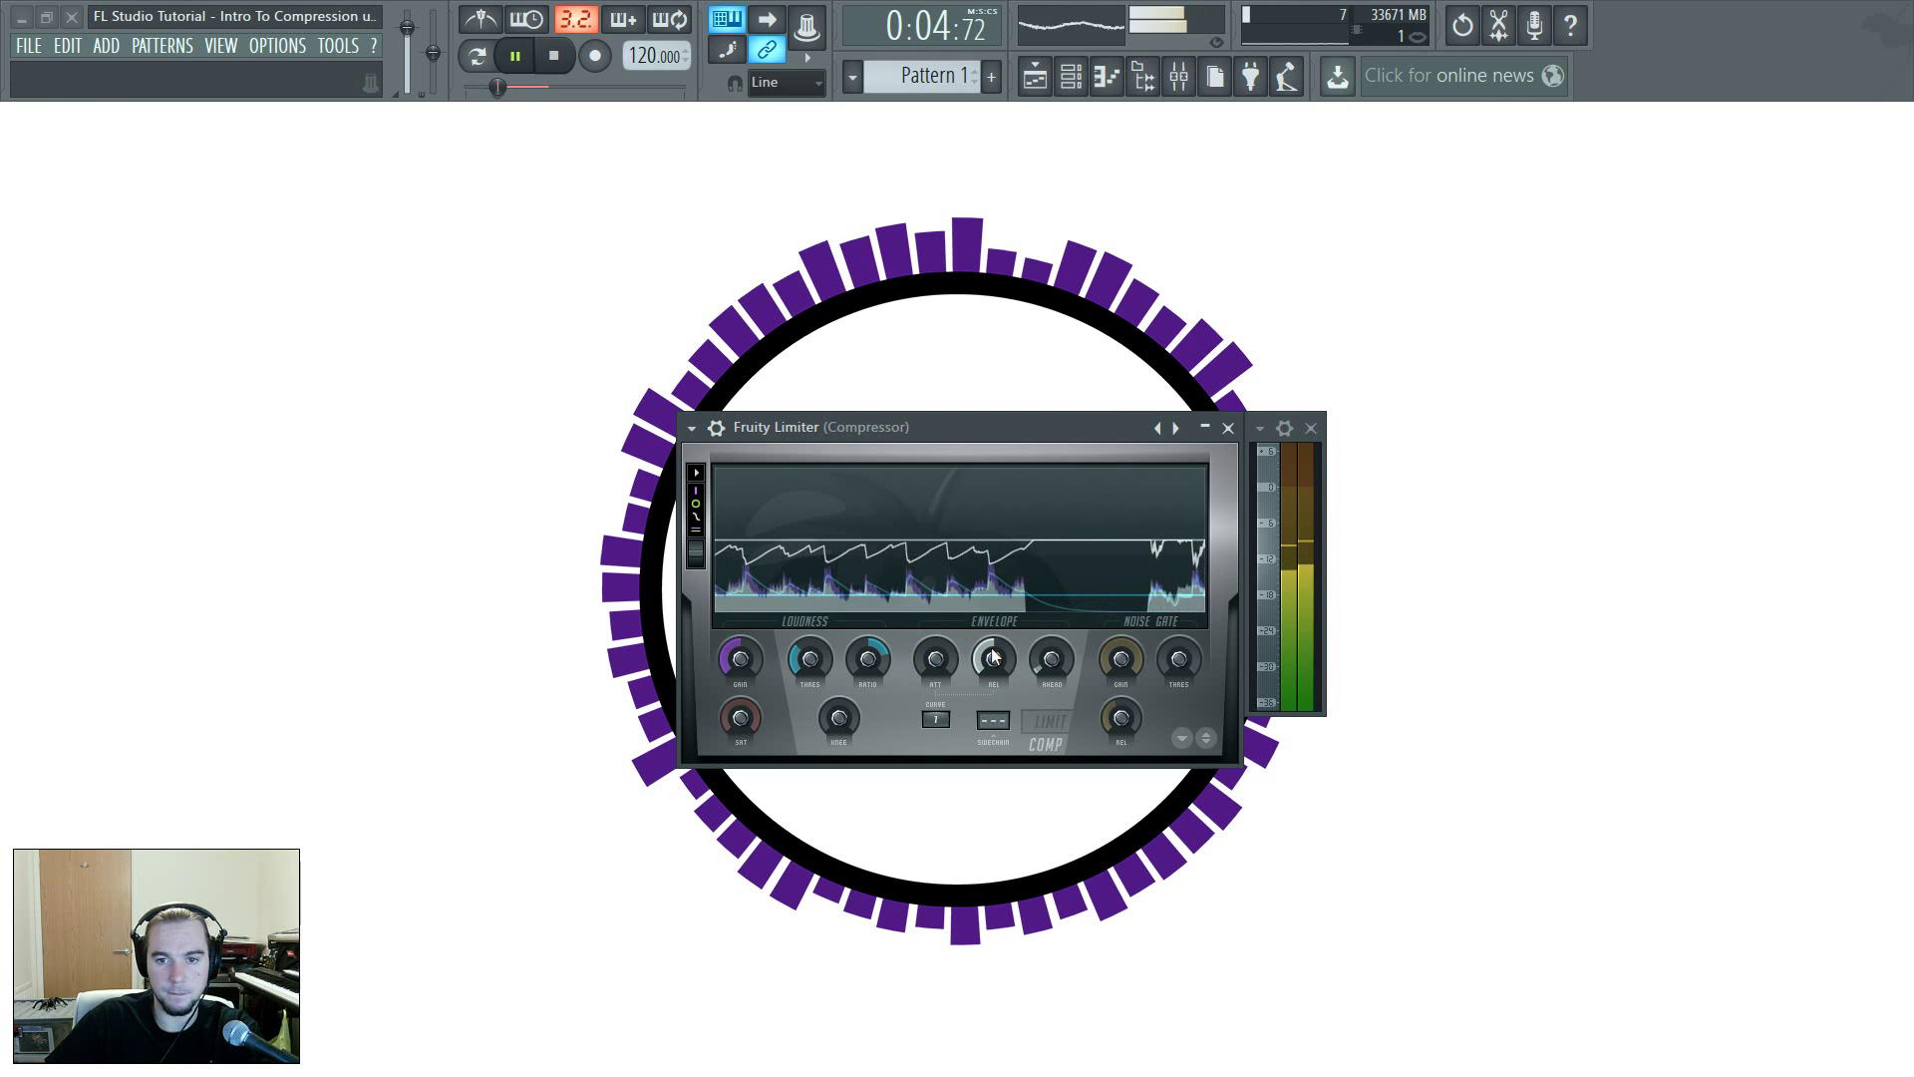
left_click_drag(991, 648, 992, 648)
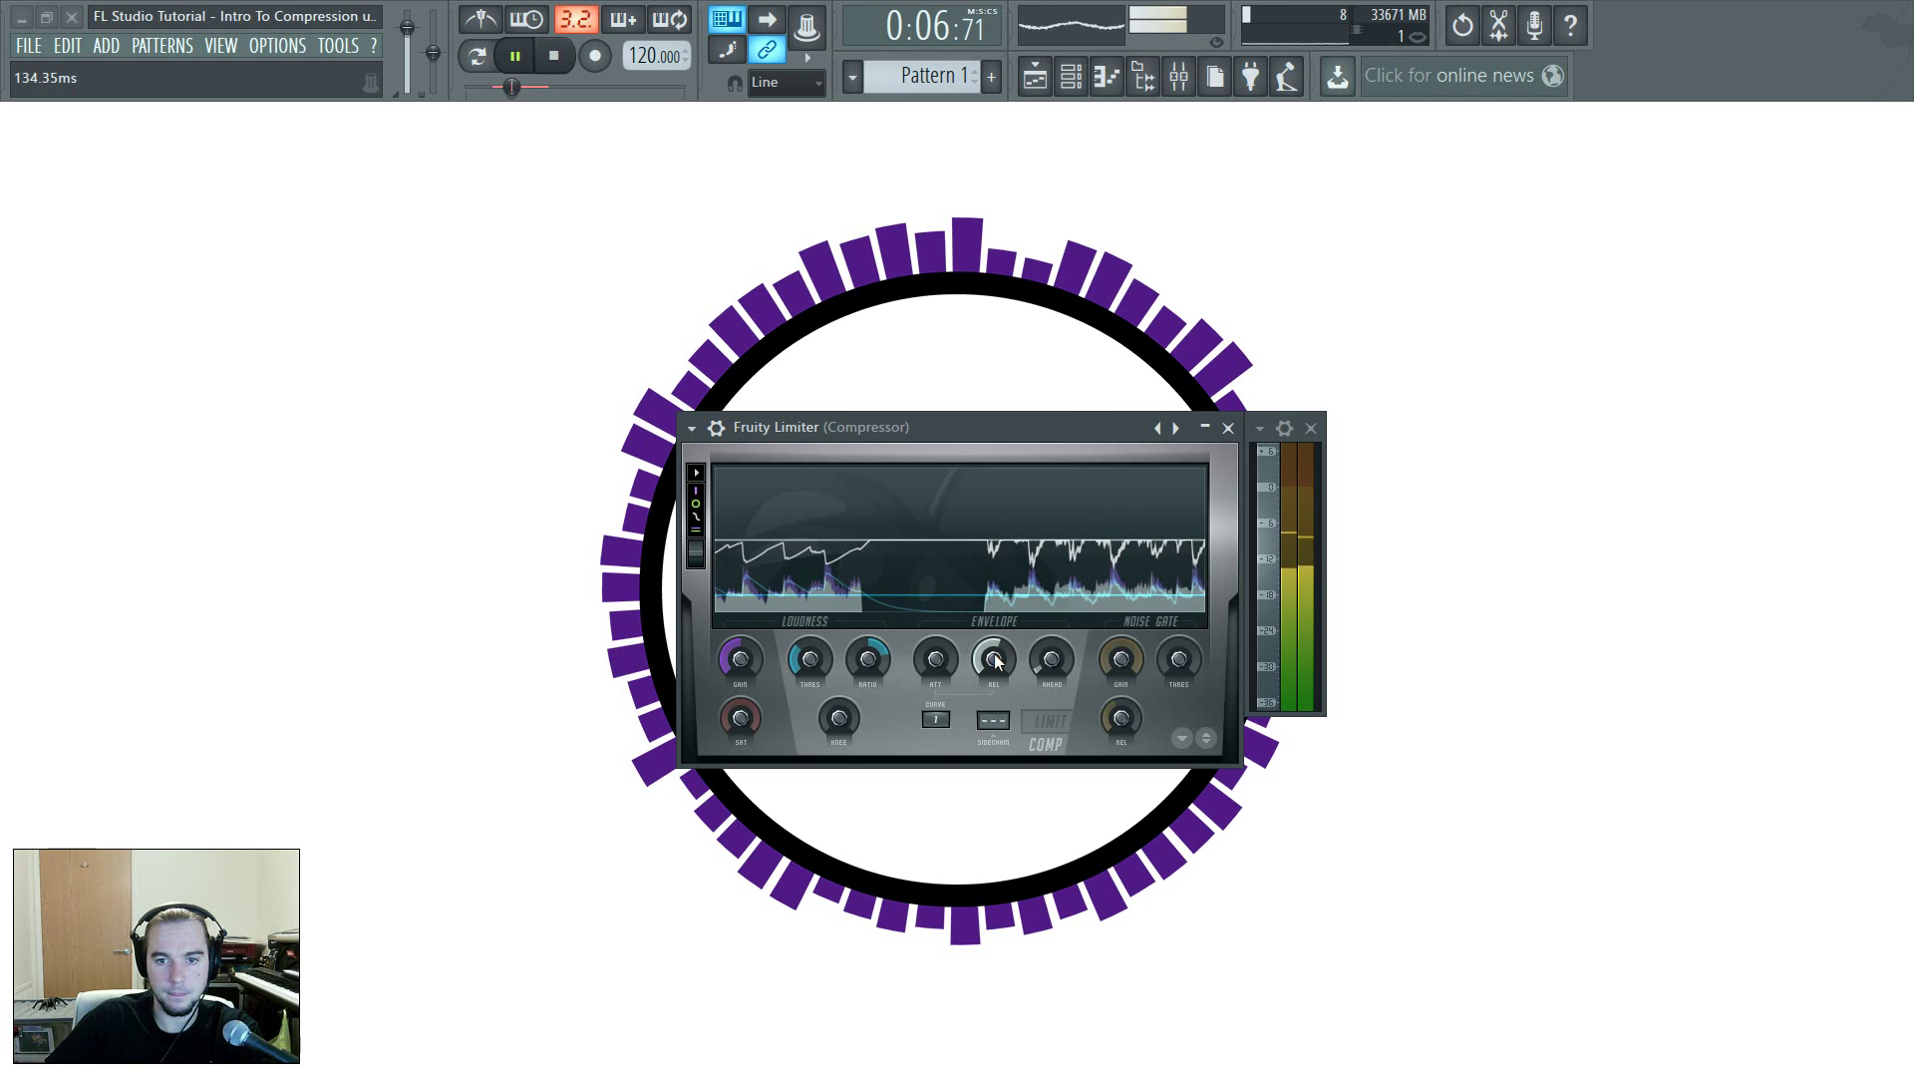
key("space")
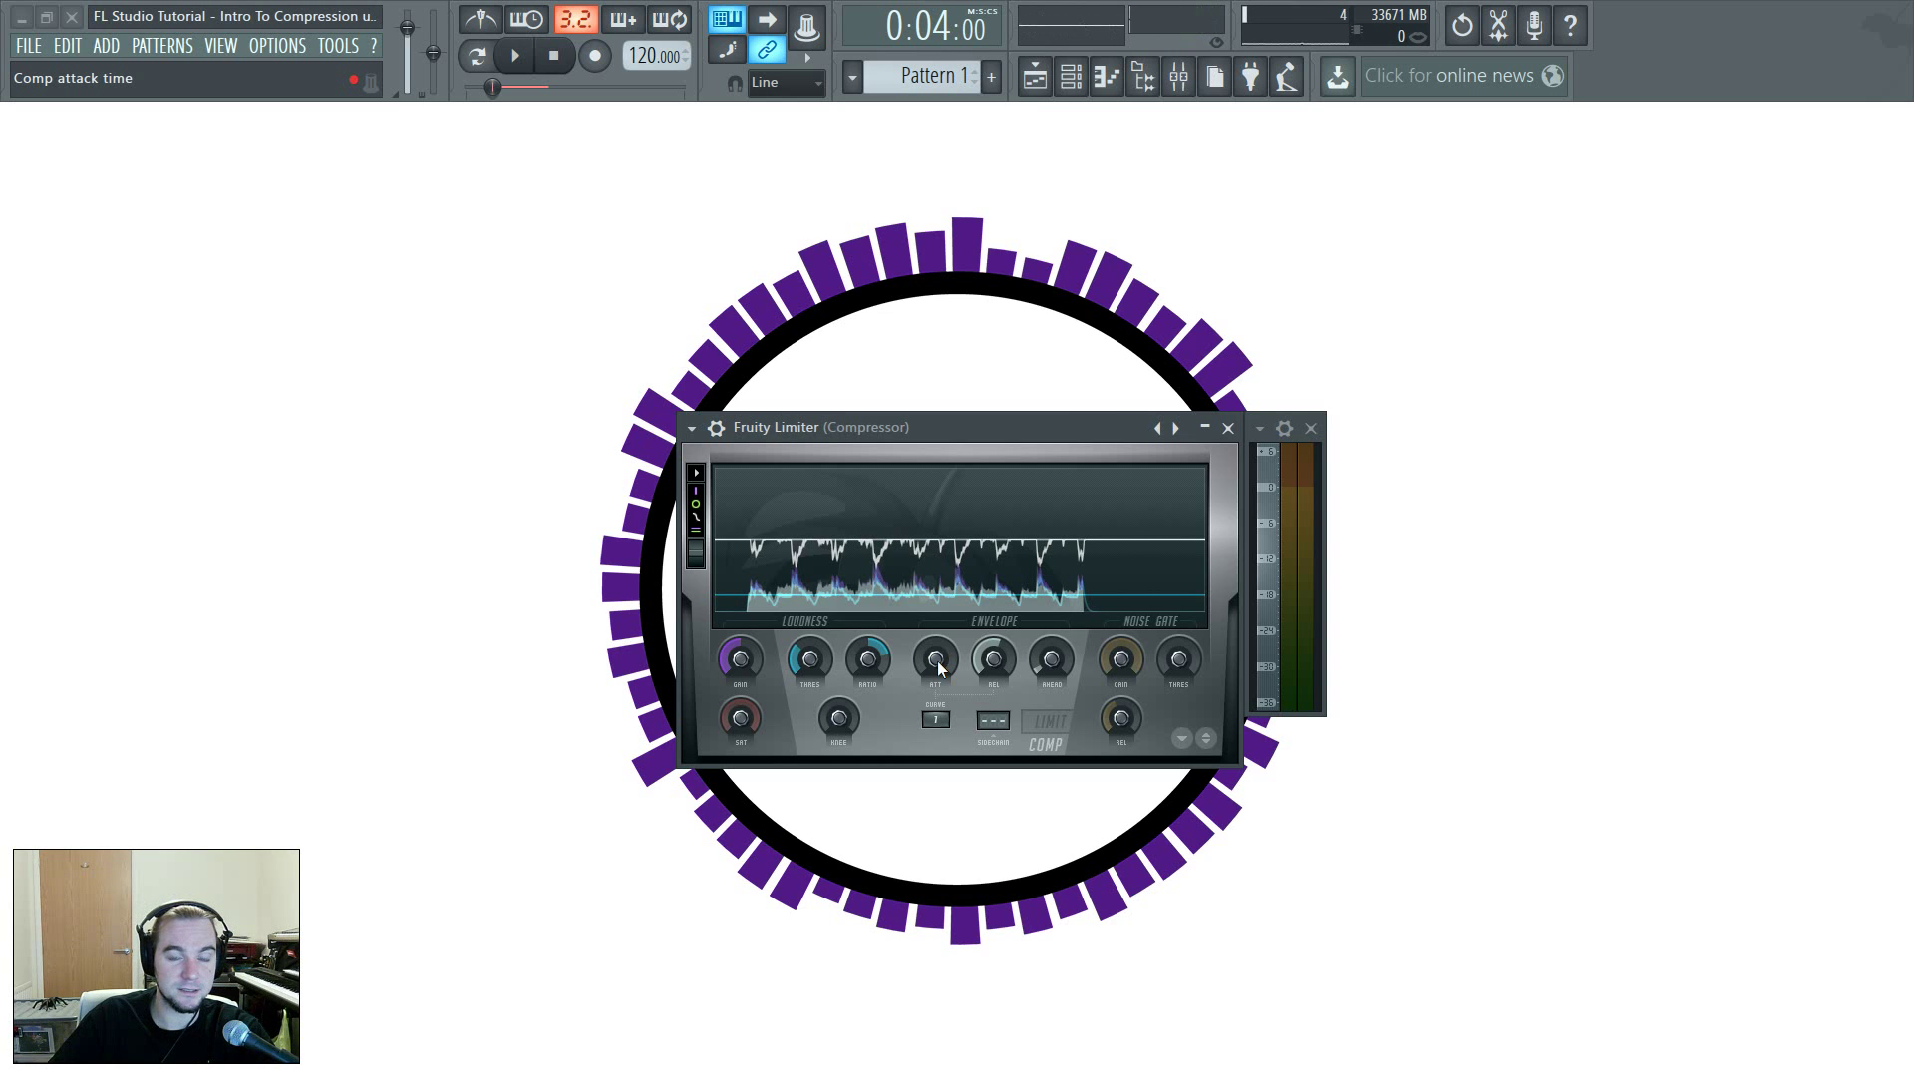
Turn the compressor's attack down, play the song and lengthen the attack to about 12.6 ms during playback
left_click_drag(938, 664, 938, 702)
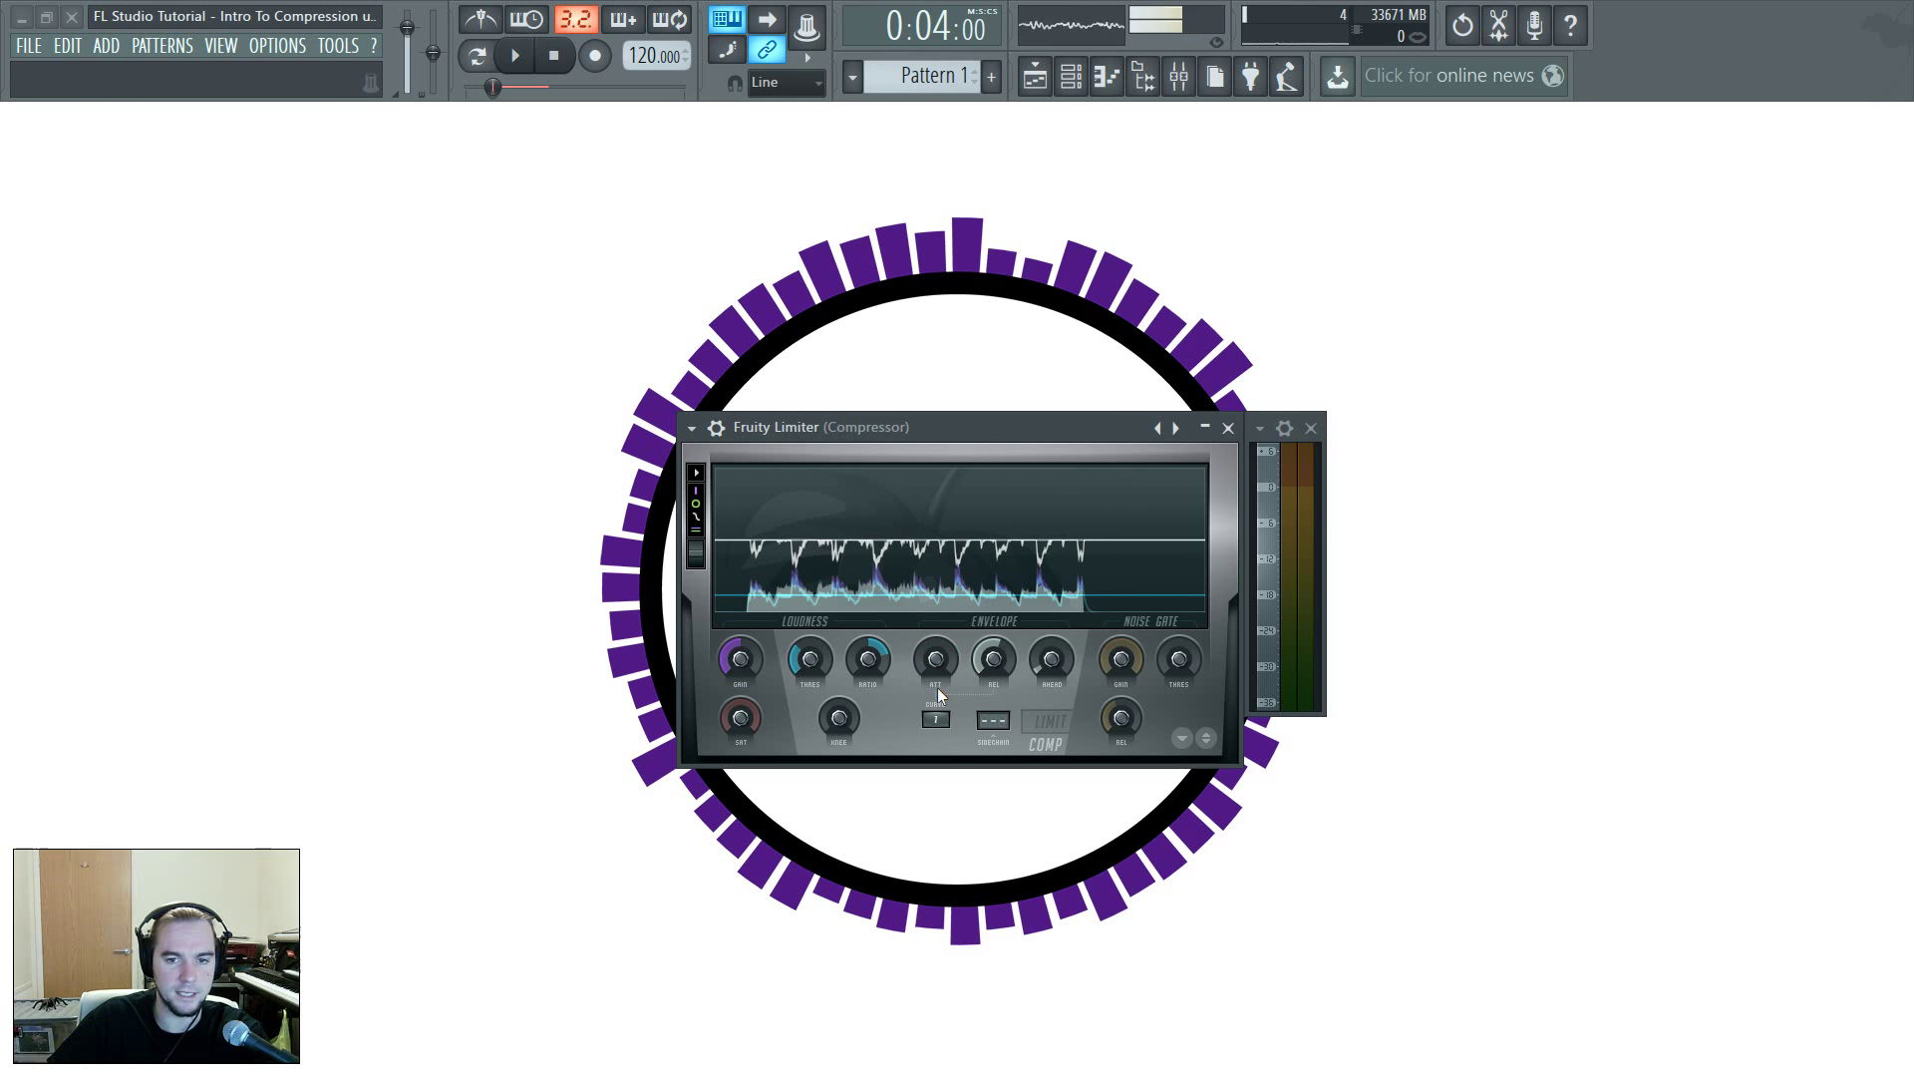
key("space")
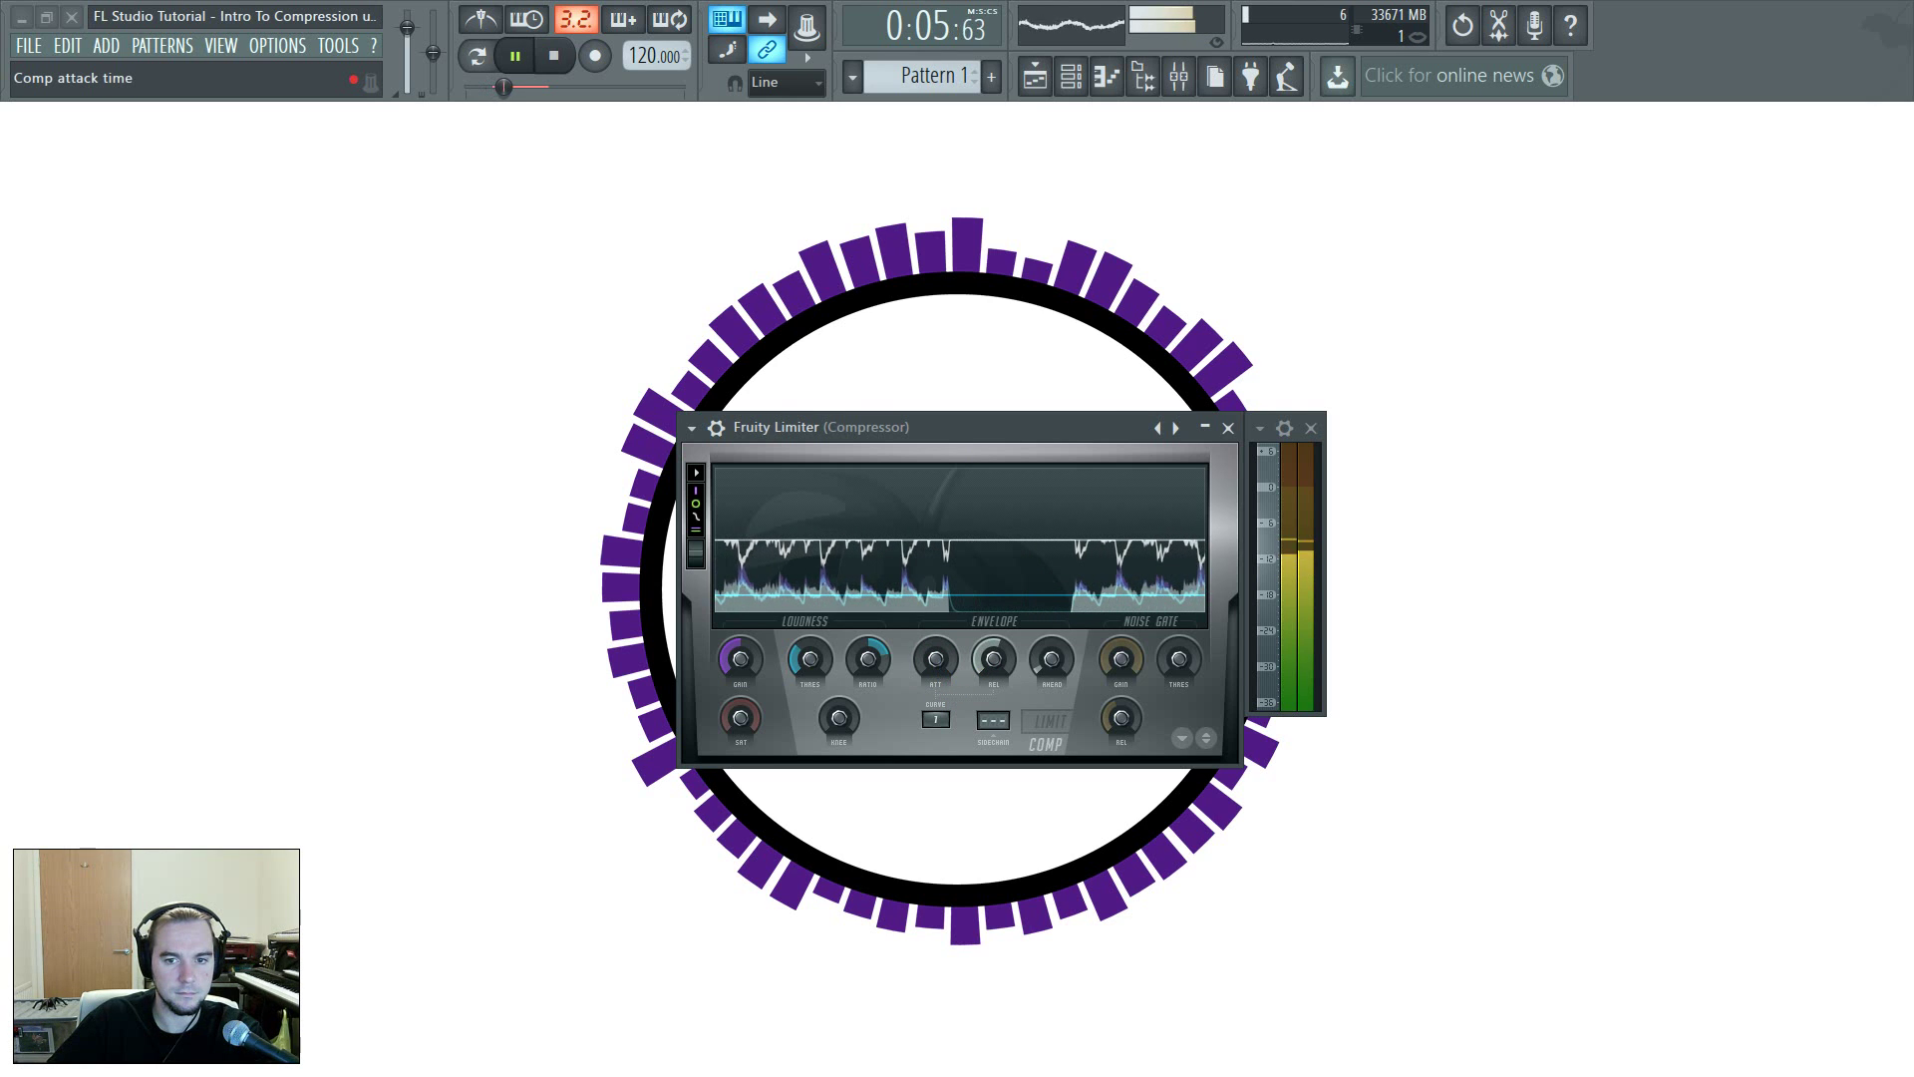
left_click_drag(936, 659, 936, 622)
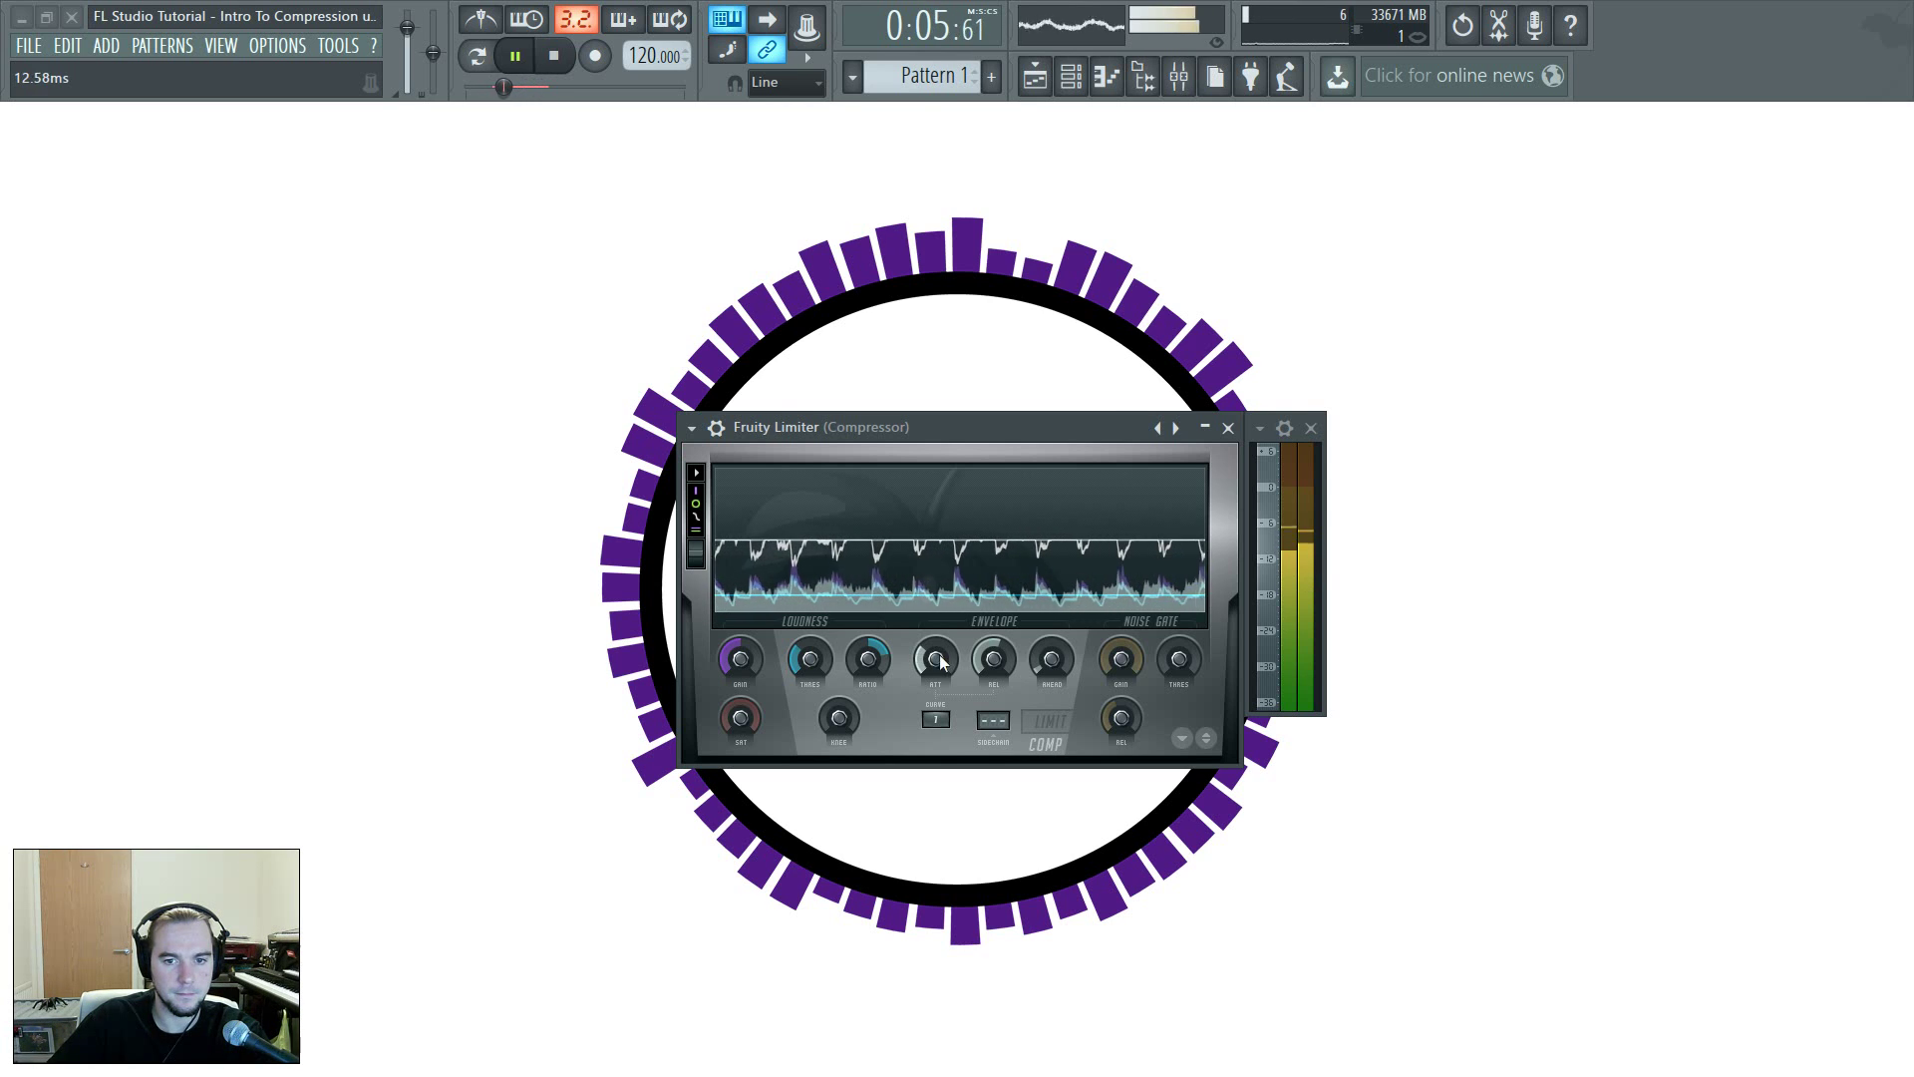
key("space")
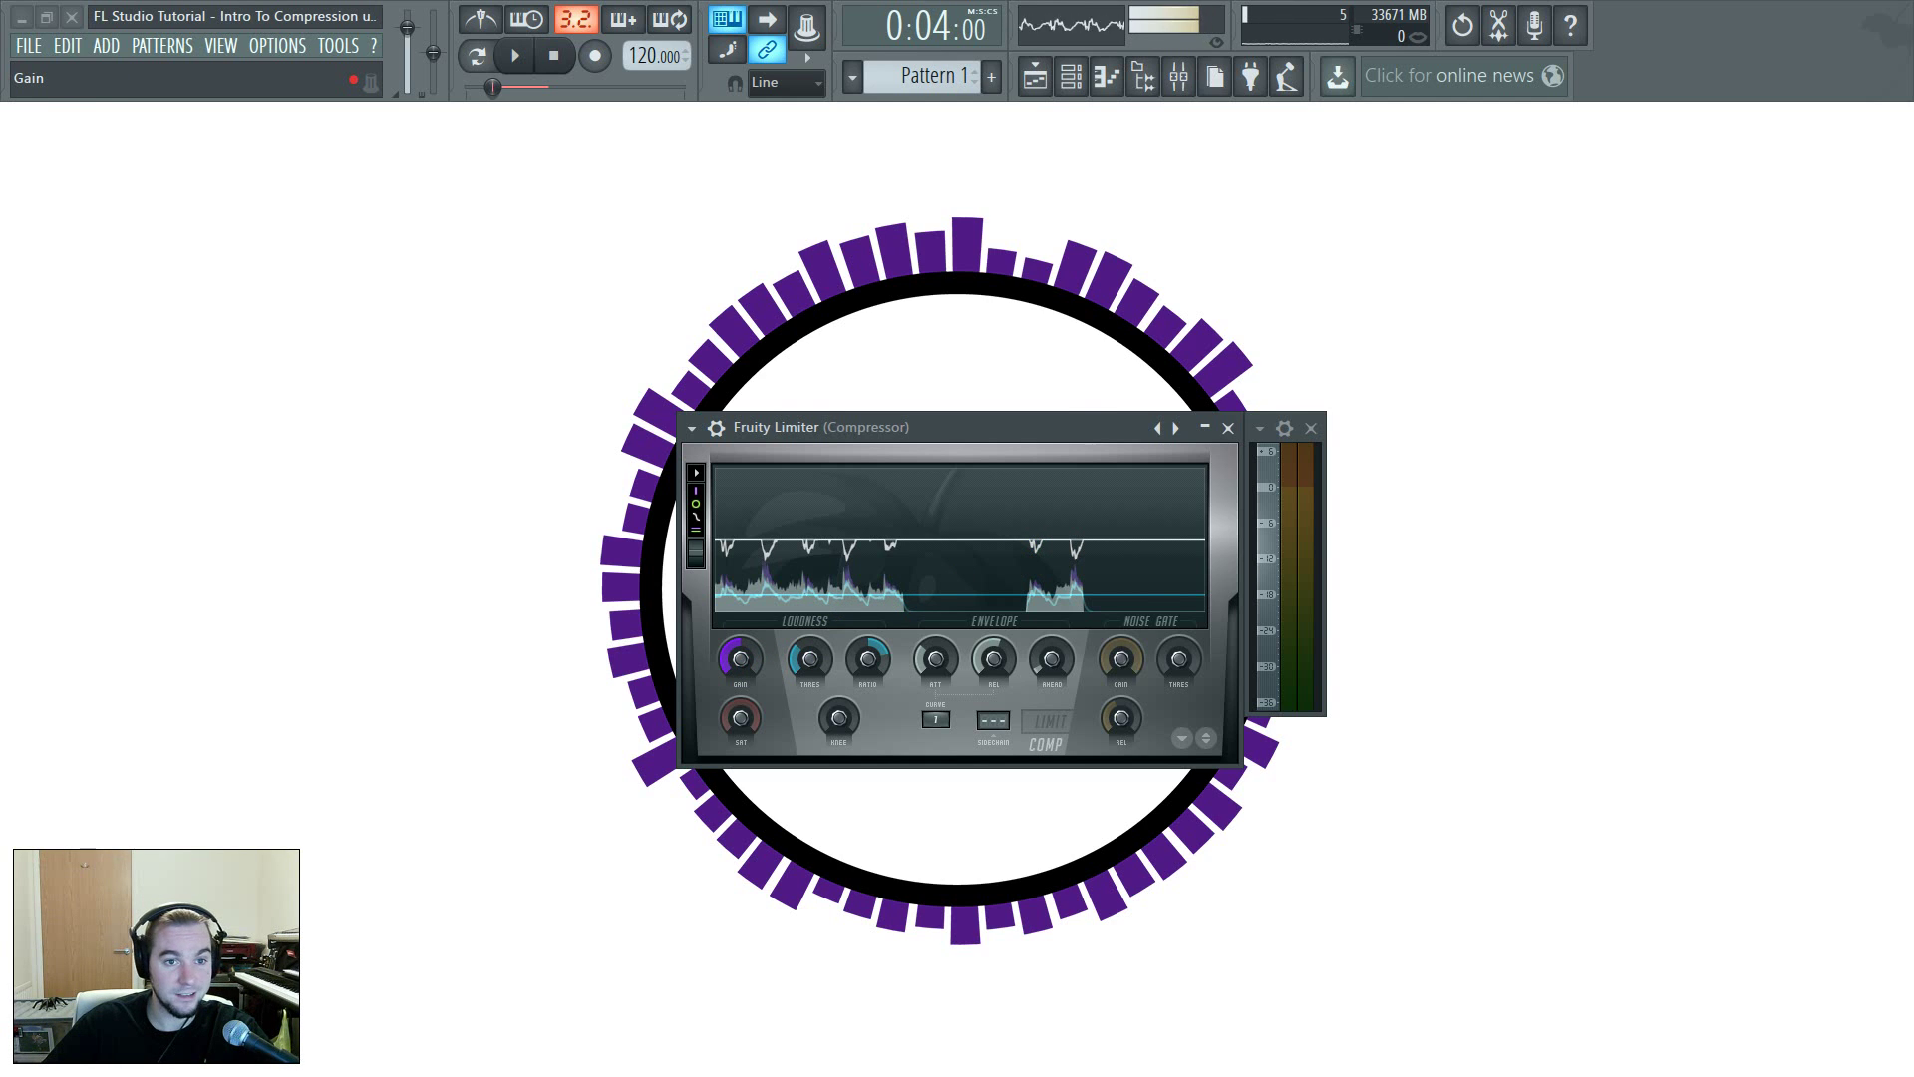
Raise the compressor's gain to about 2.7 dB to make up for the lost volume and play the song
left_click_drag(741, 659, 740, 639)
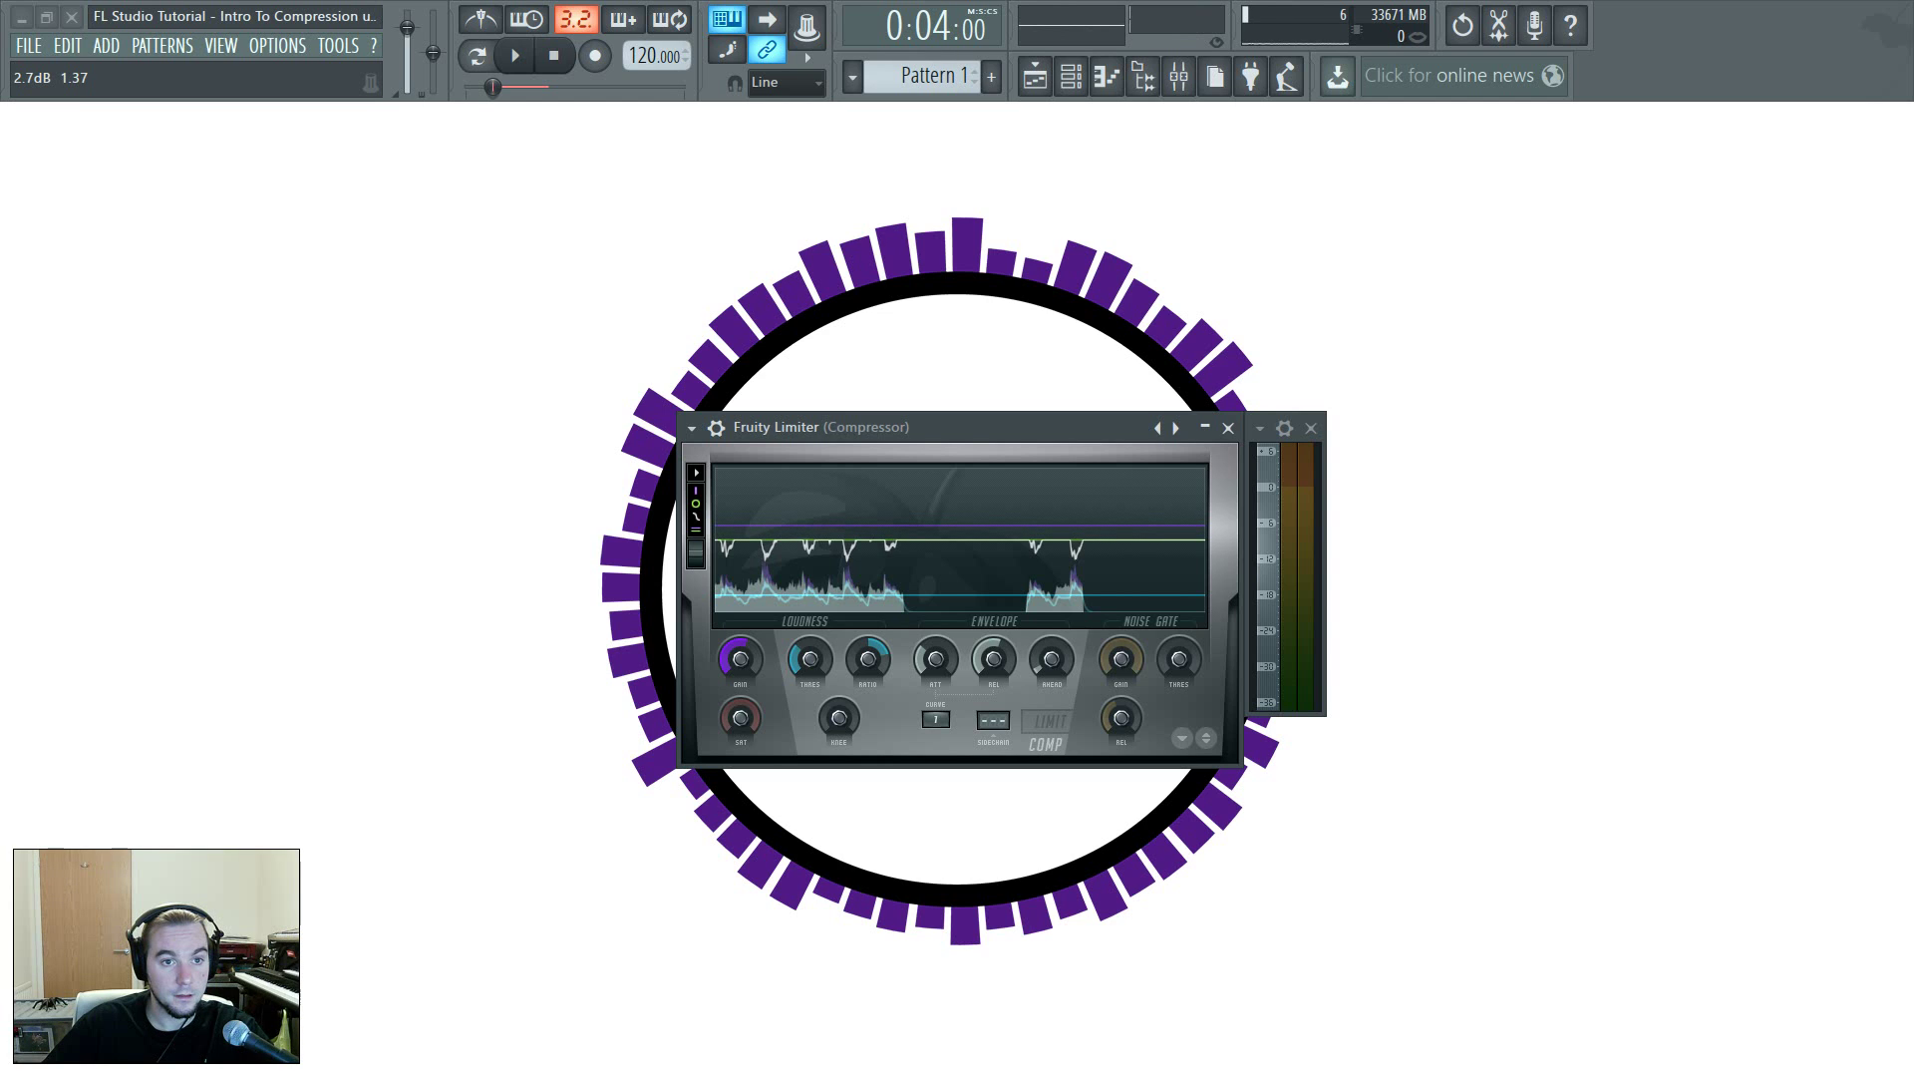
left_click_drag(740, 638, 741, 637)
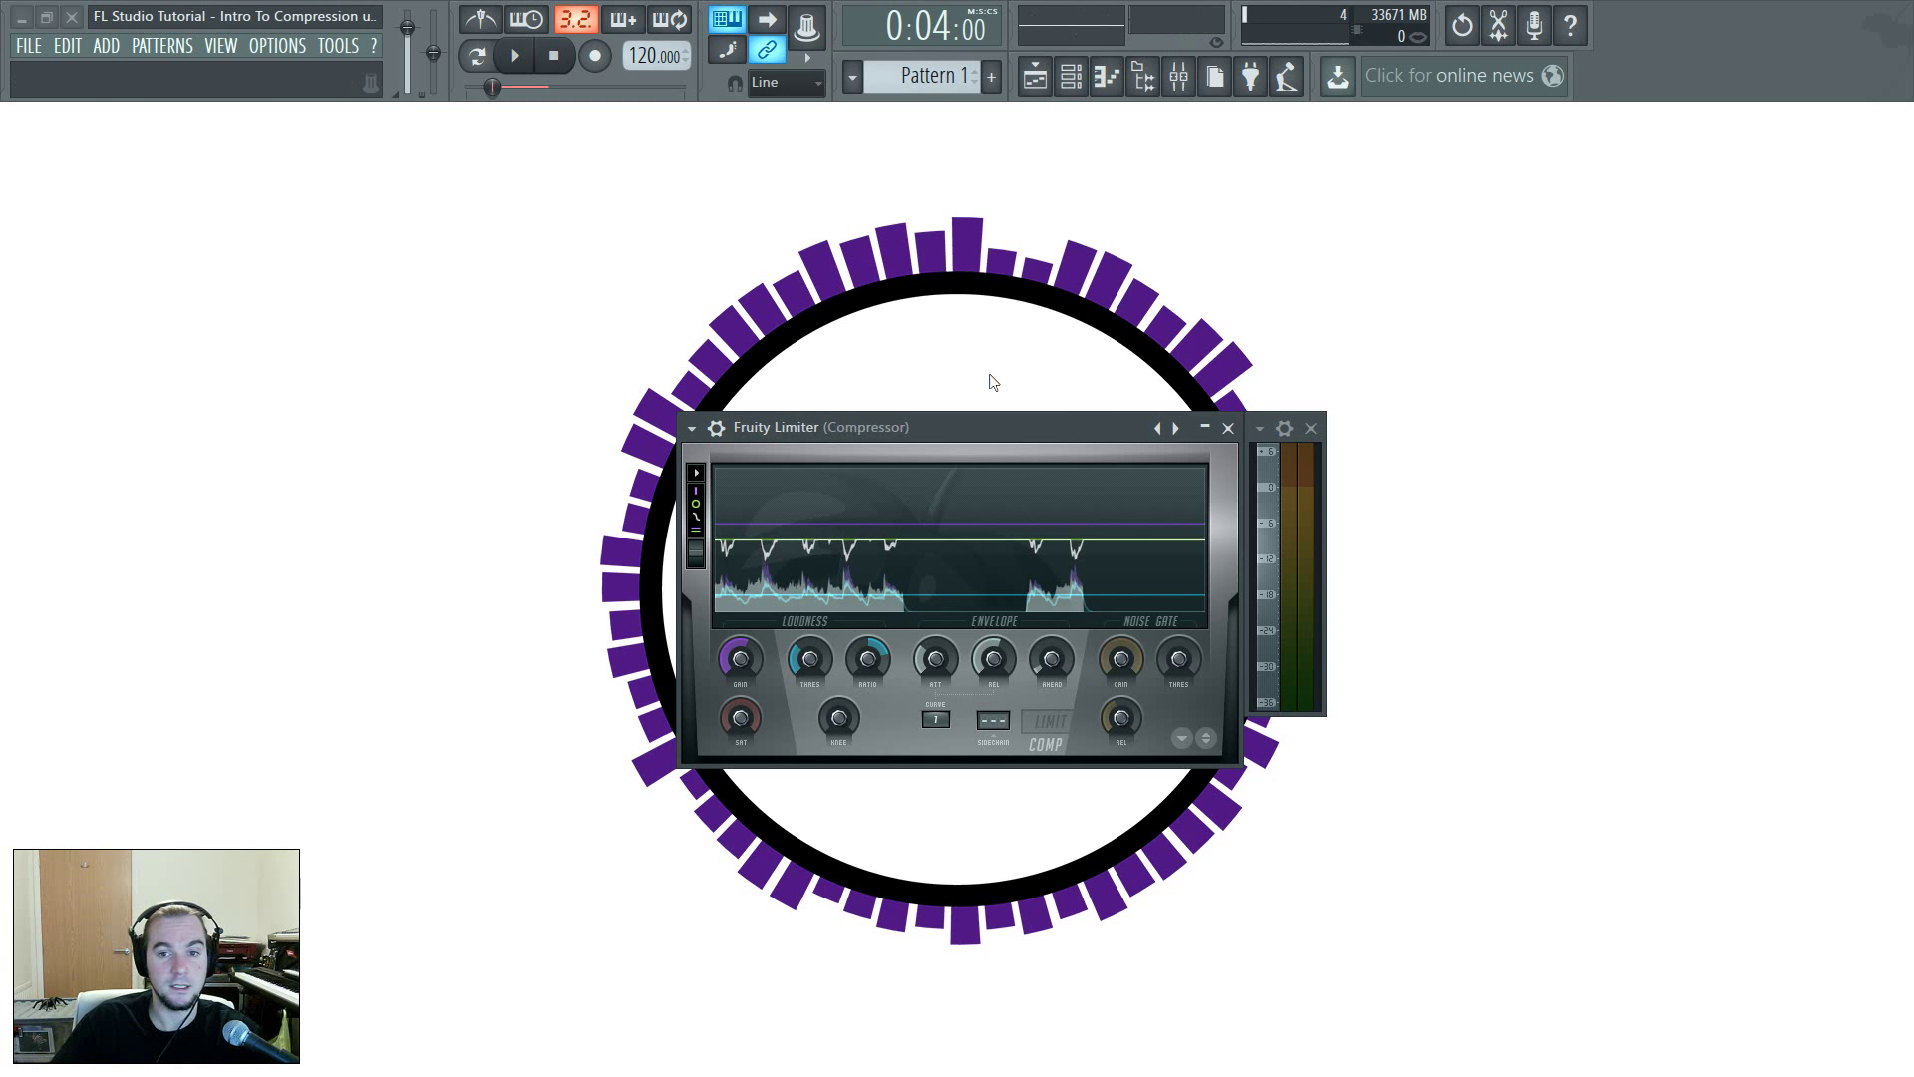
key("space")
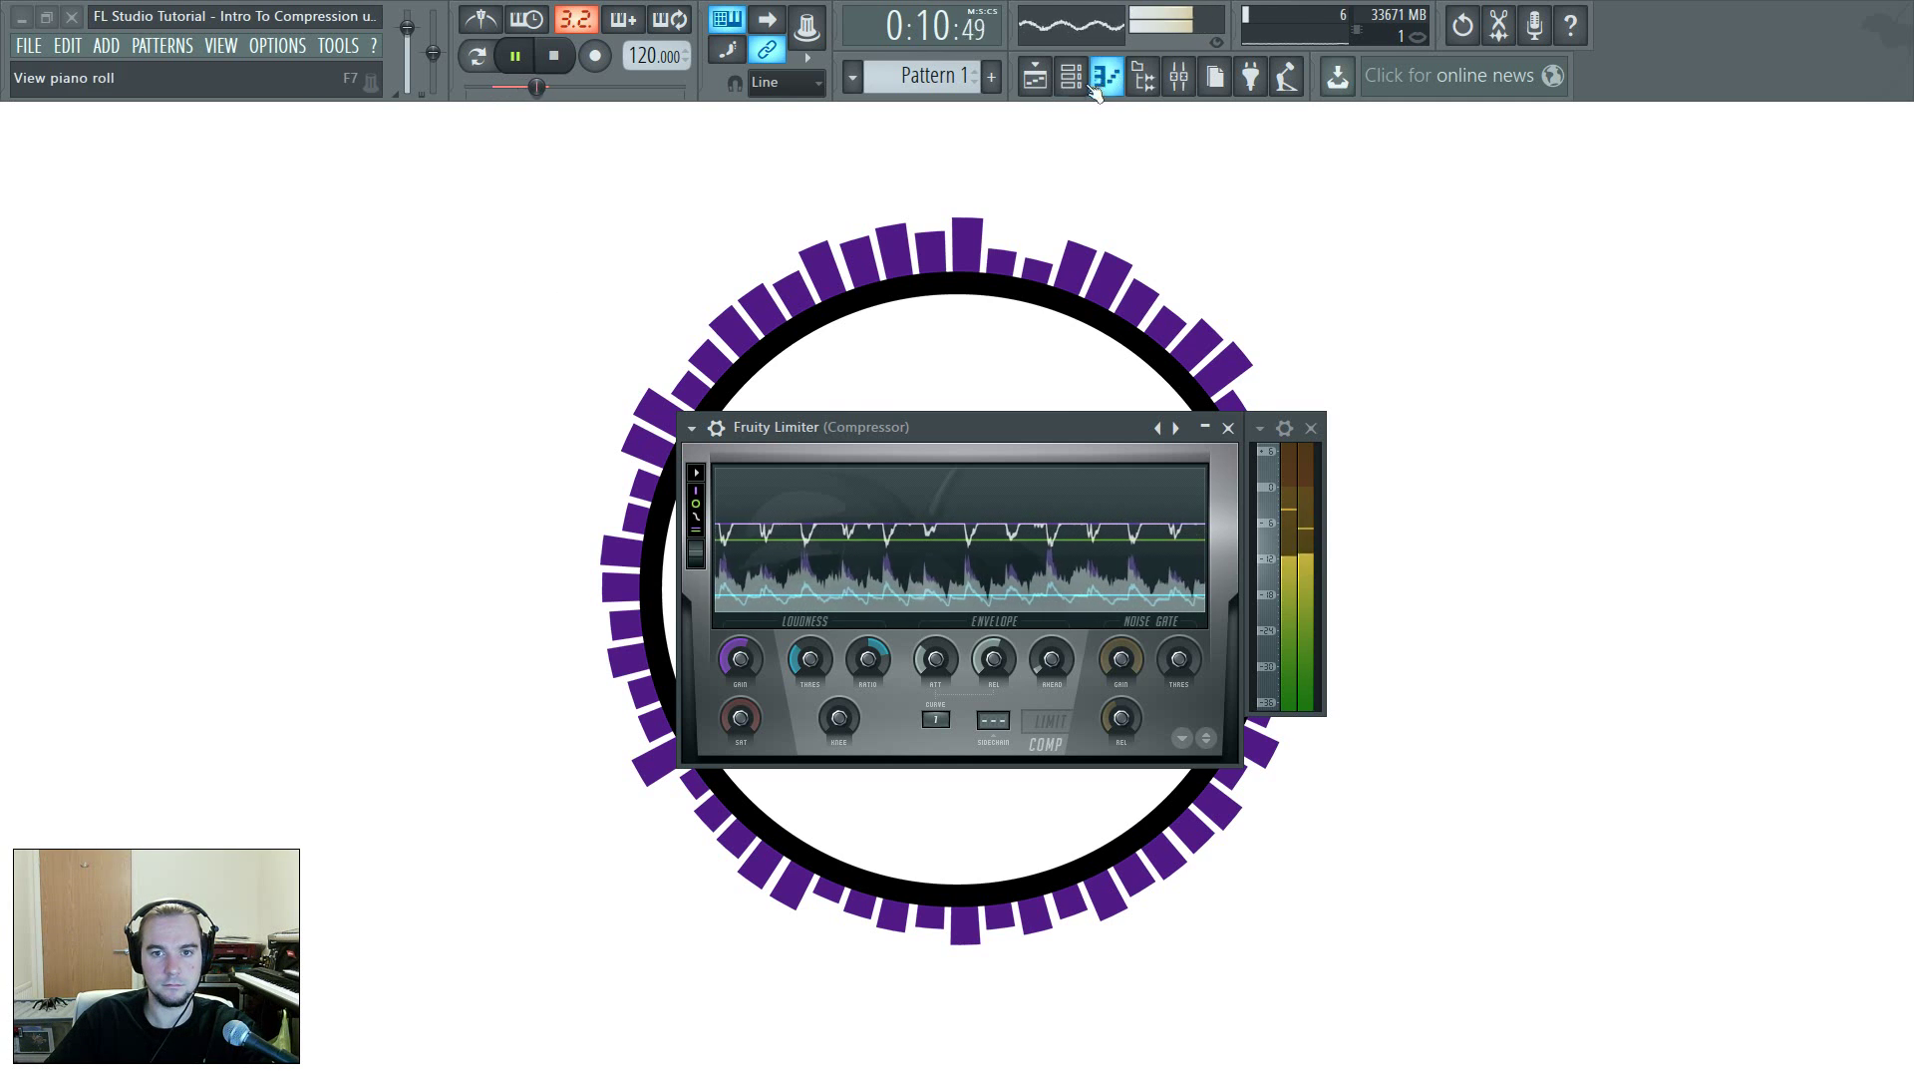
Compare the song with and without compression by bypassing and re-enabling Fruity Limiter twice in the mixer during playback, closing the mixer at the end
left_click(1181, 78)
left_click(1789, 404)
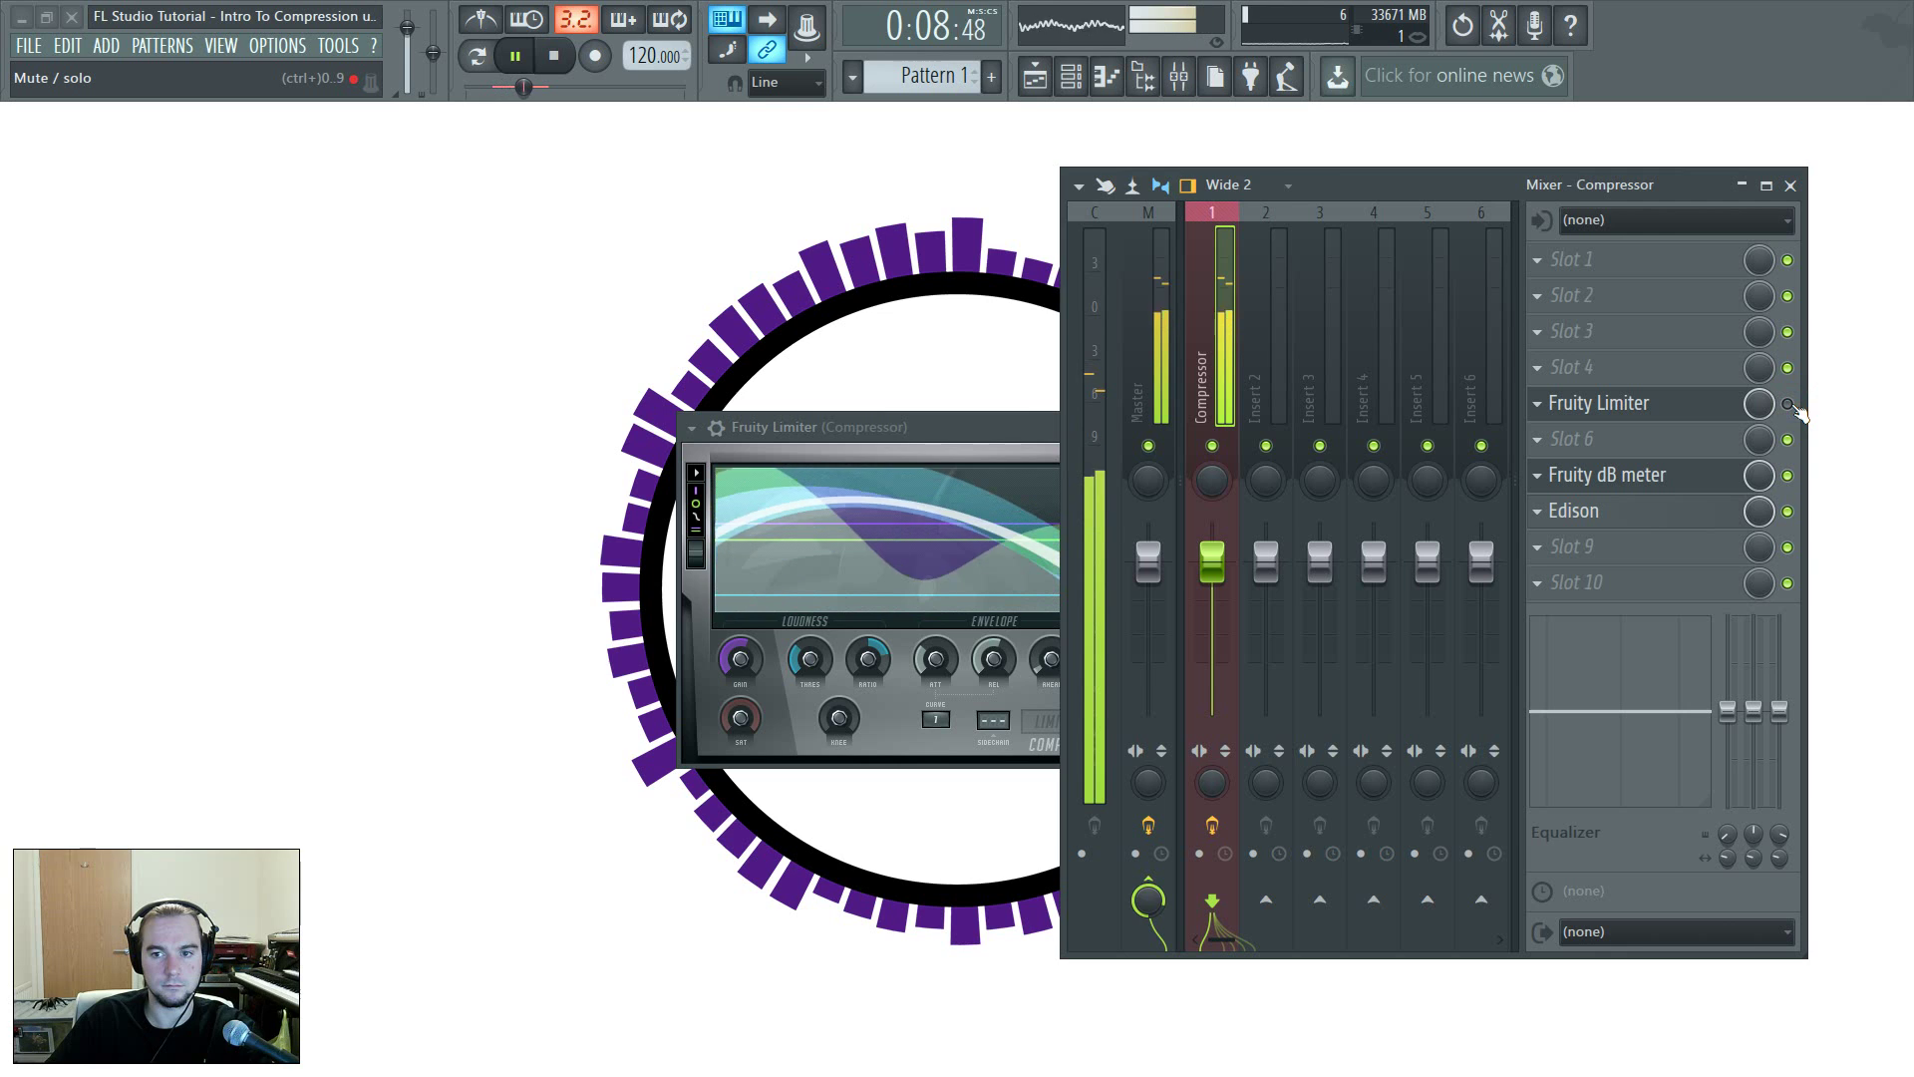
left_click(1788, 404)
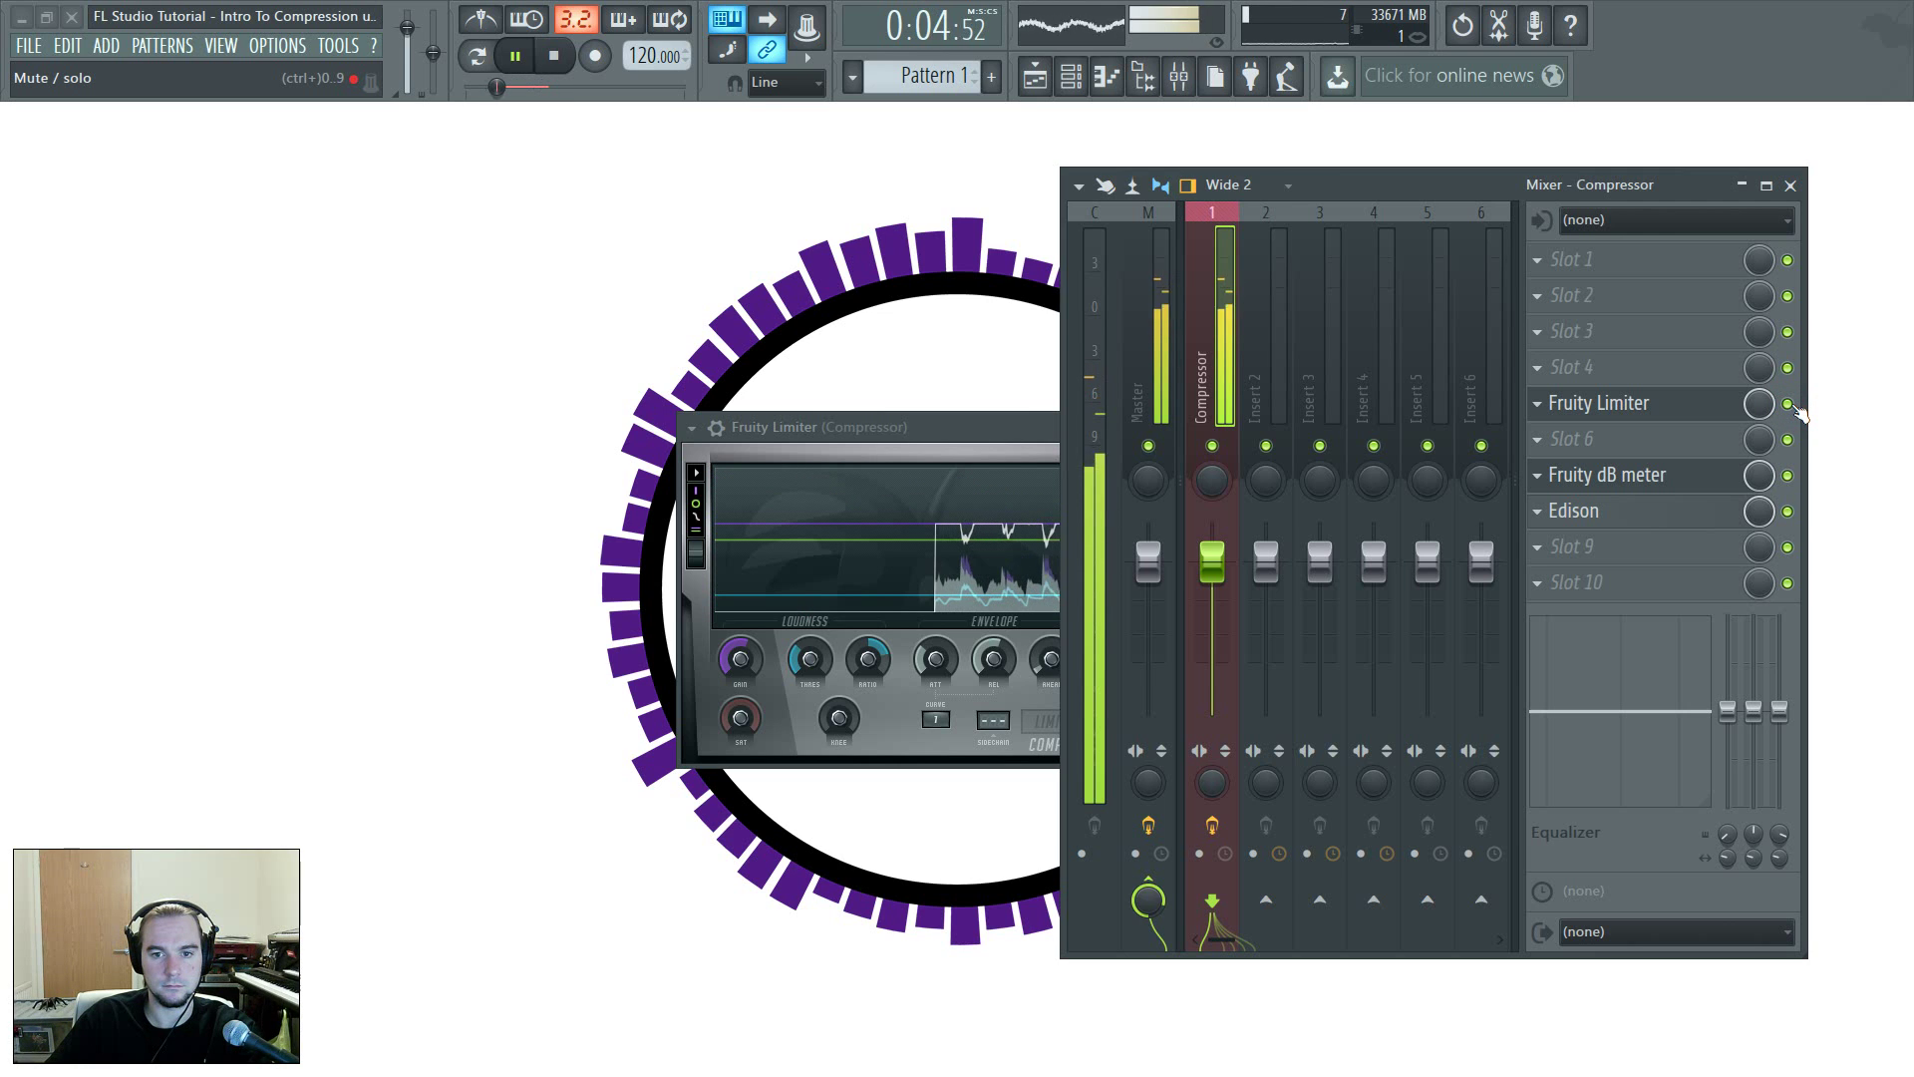
left_click(1790, 404)
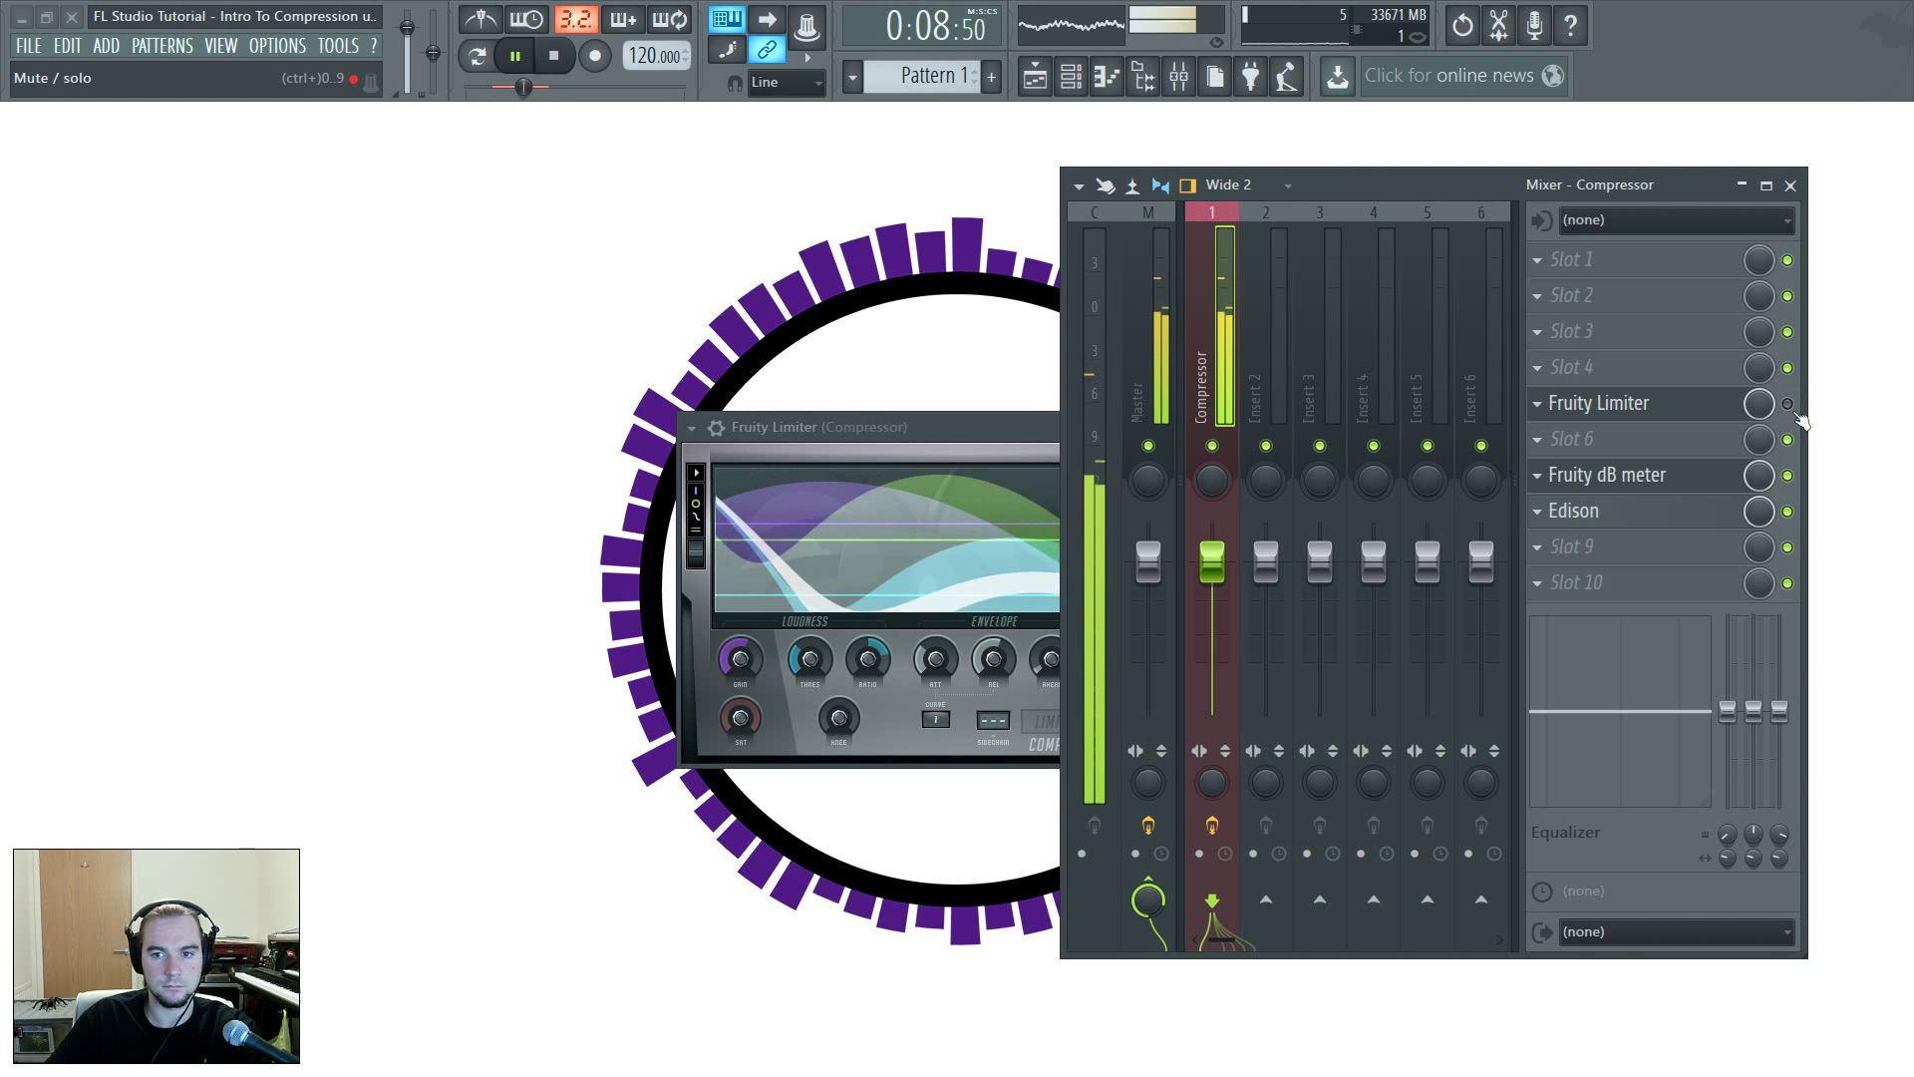
left_click(1789, 405)
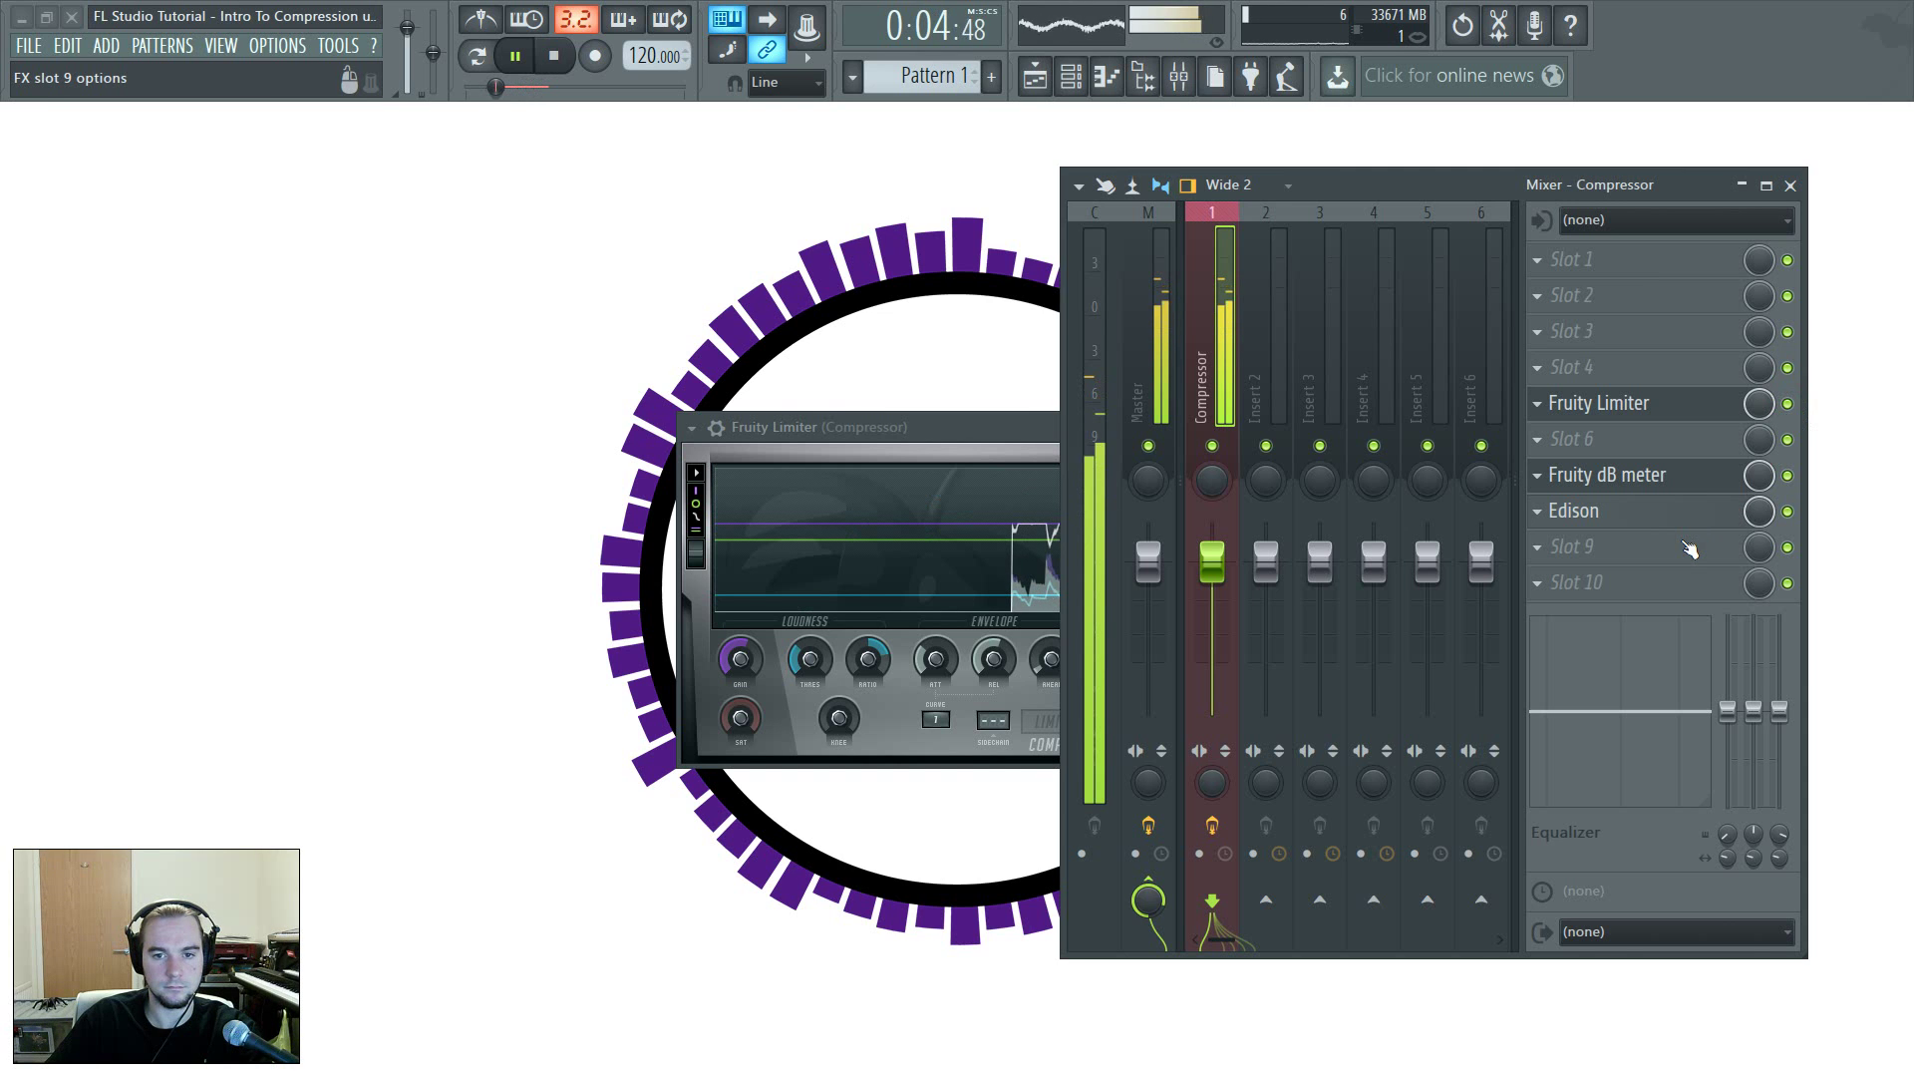
key("space")
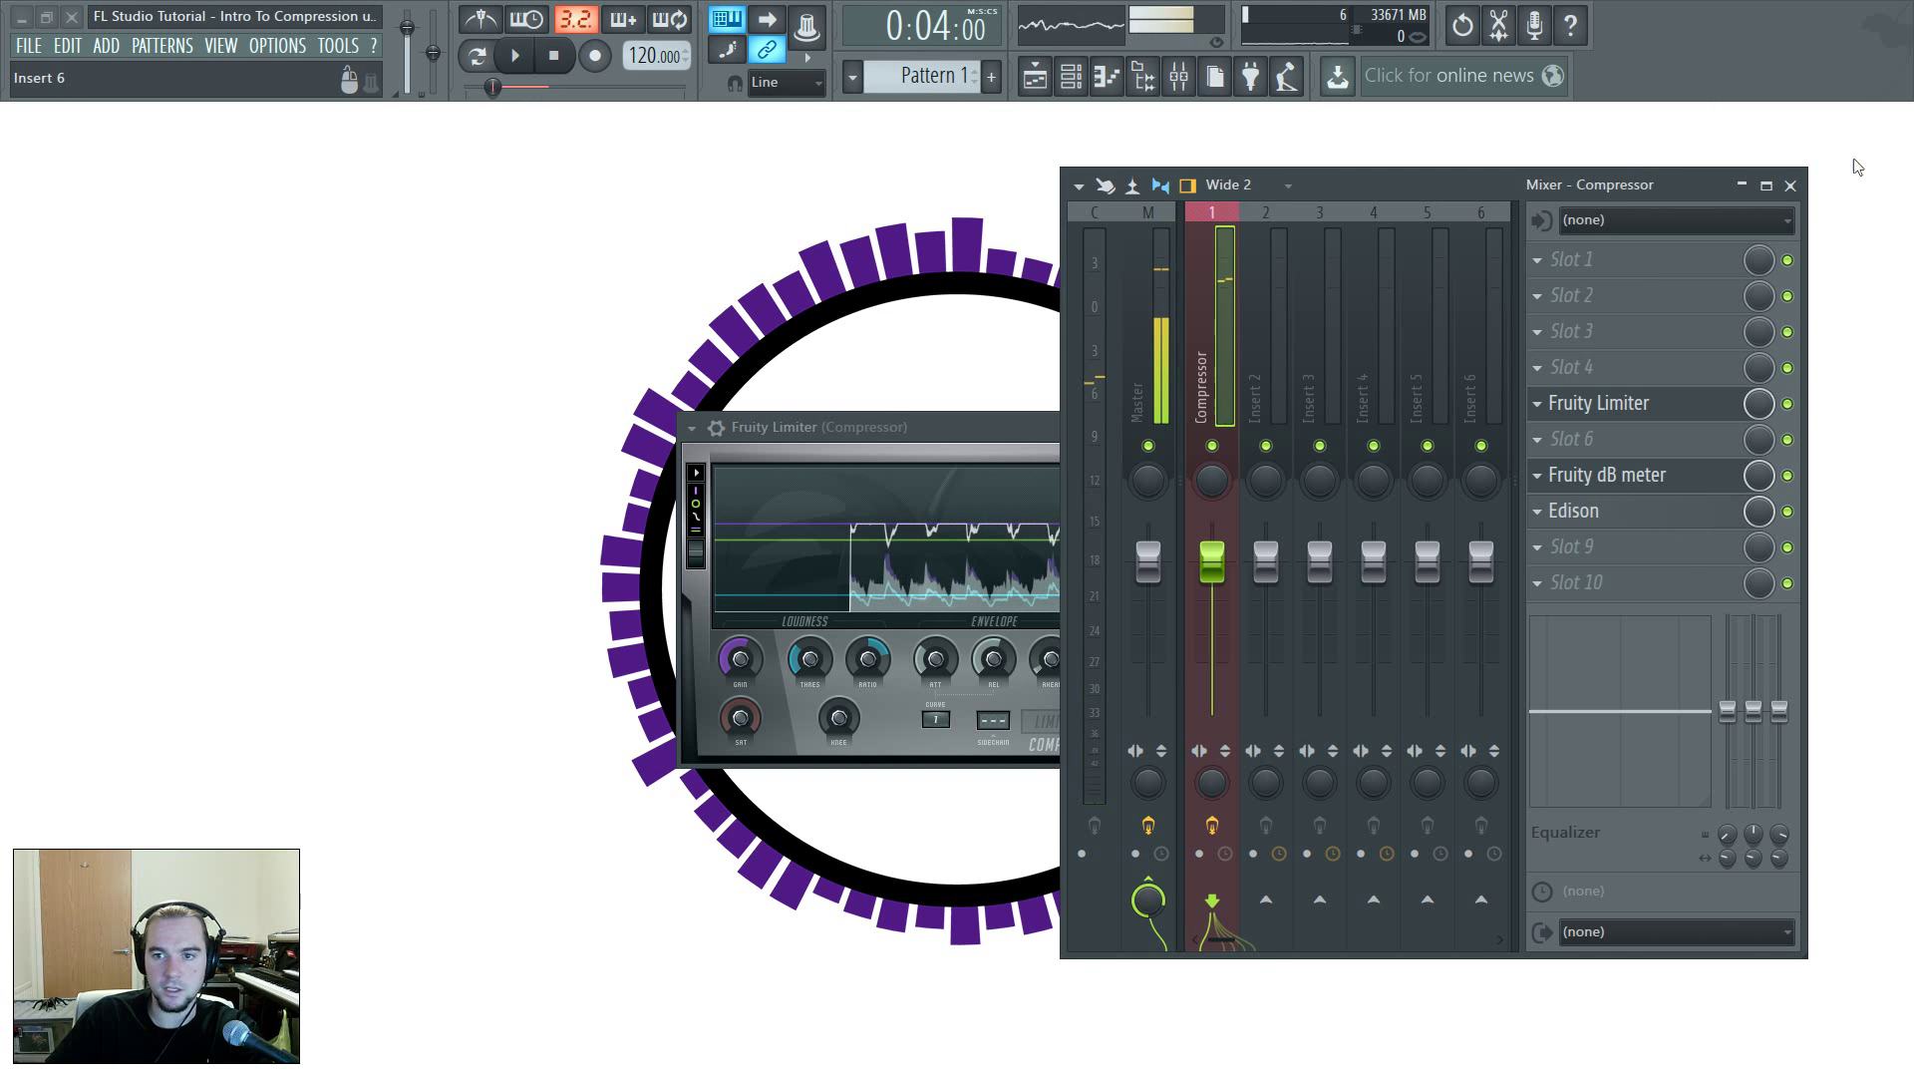
left_click(1790, 185)
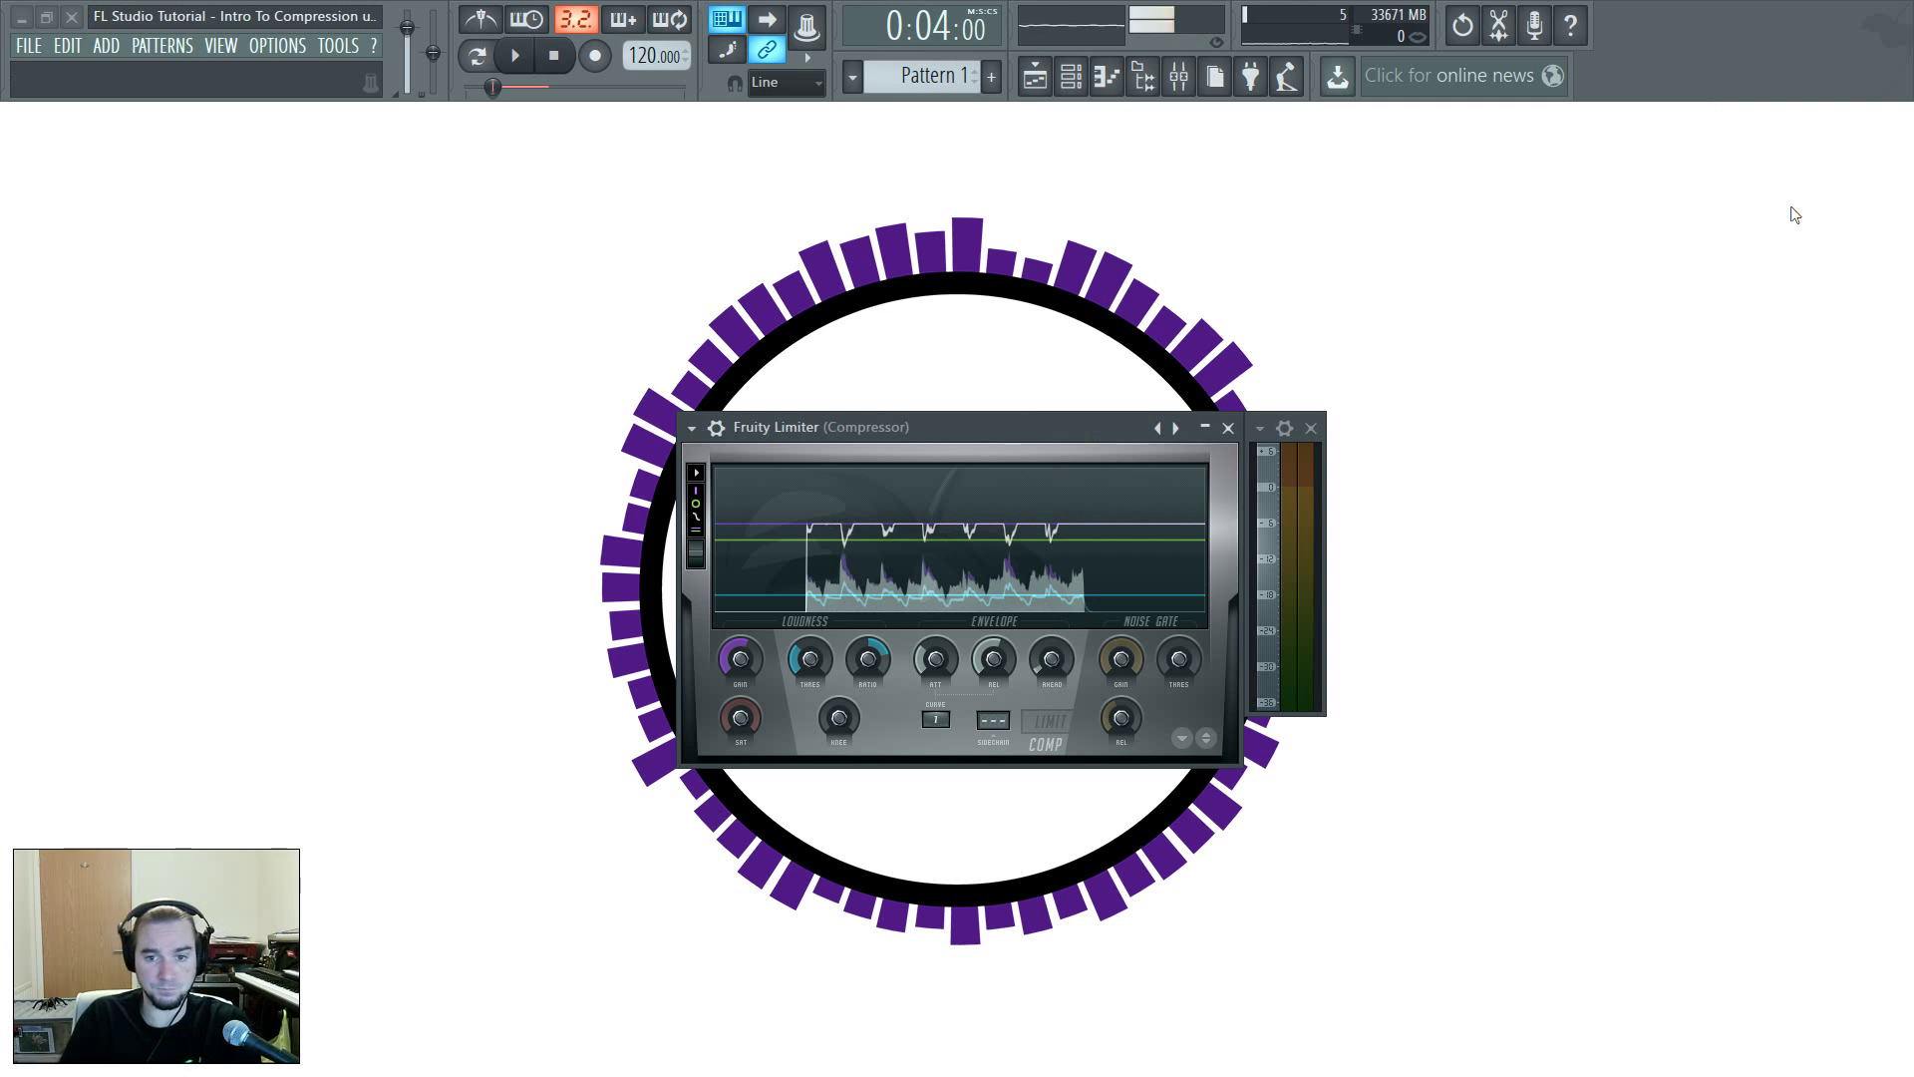